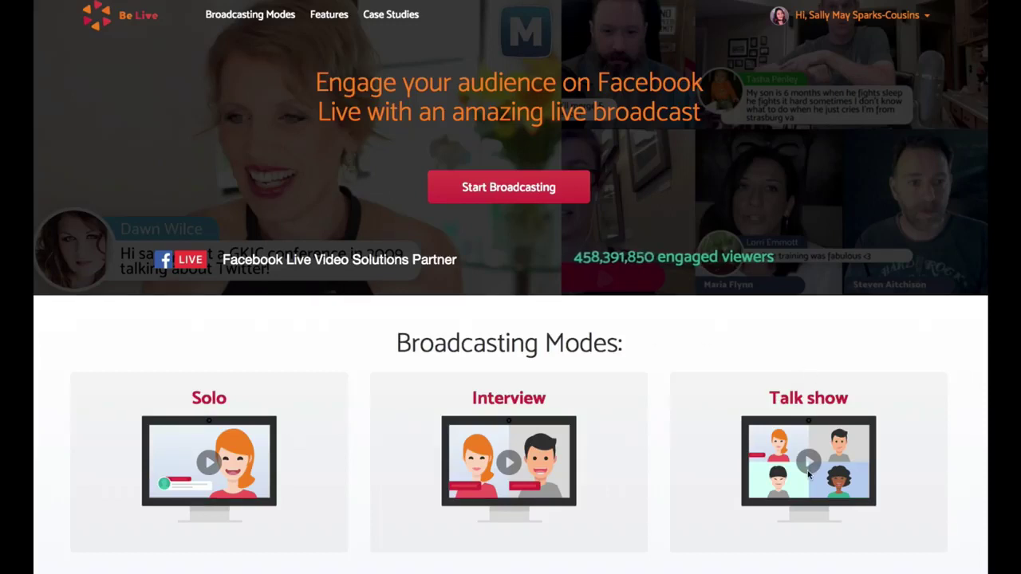
Step: Start a new broadcast in Talk Show mode
{"action": "mouse_move", "coordinate": [178, 494]}
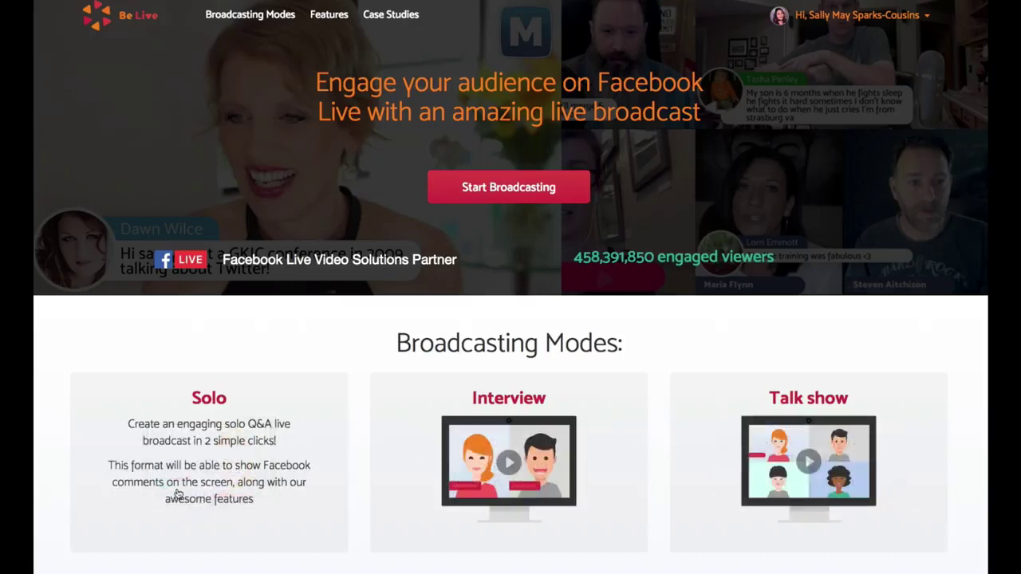
{"action": "mouse_move", "coordinate": [516, 473]}
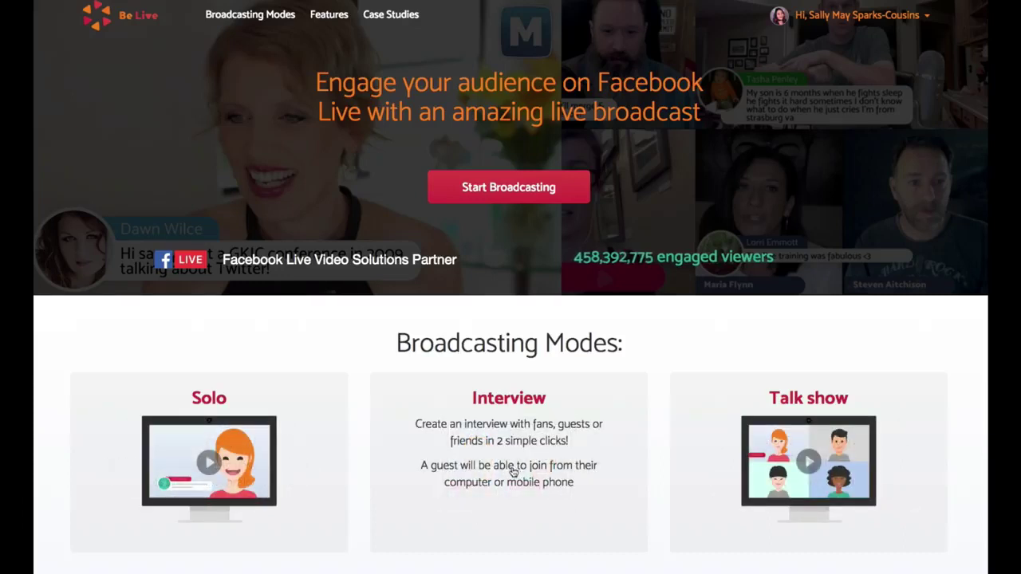
{"action": "mouse_move", "coordinate": [771, 448]}
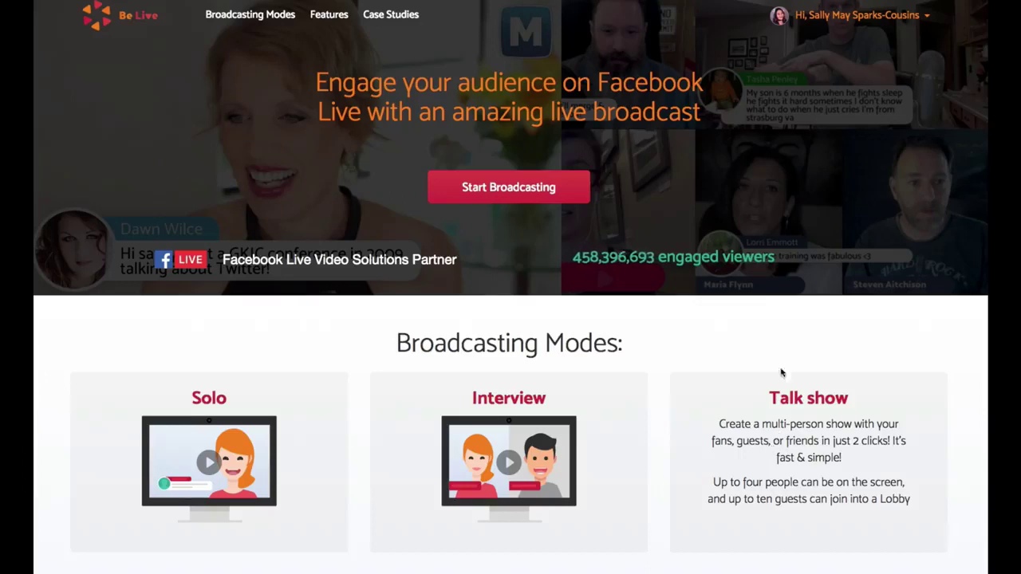
{"action": "left_click", "coordinate": [509, 188]}
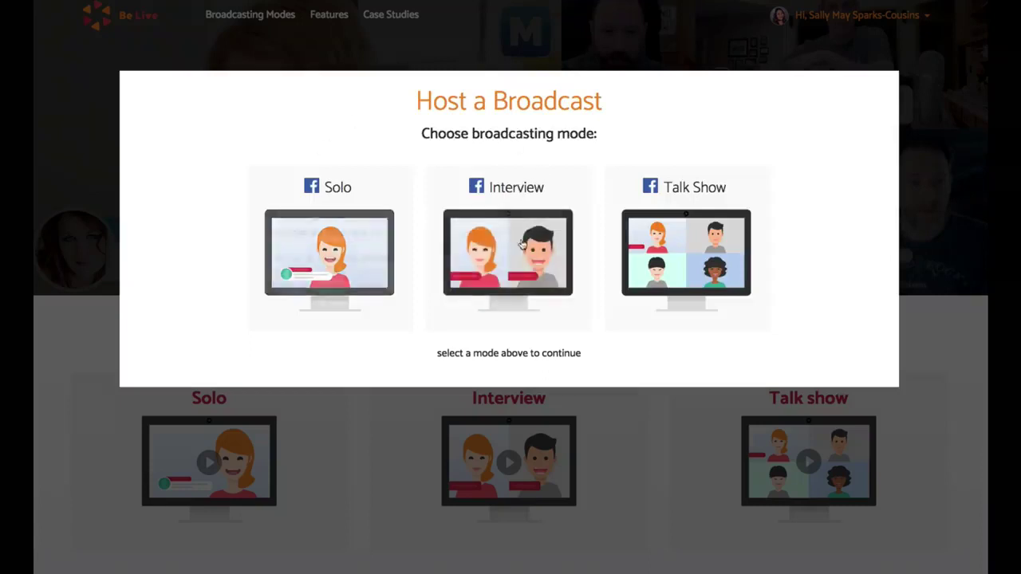
{"action": "mouse_move", "coordinate": [668, 242]}
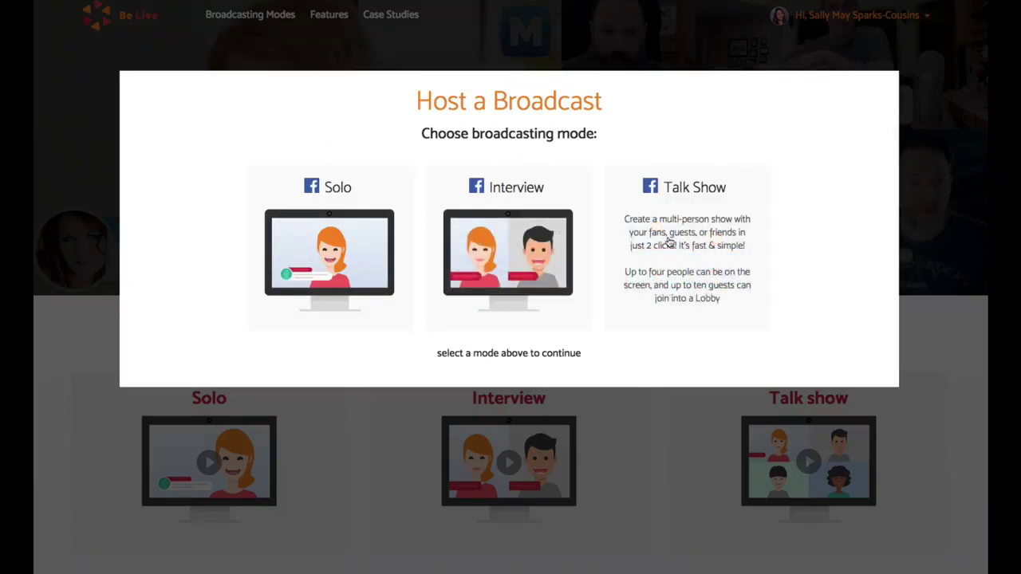
{"action": "left_click", "coordinate": [668, 241]}
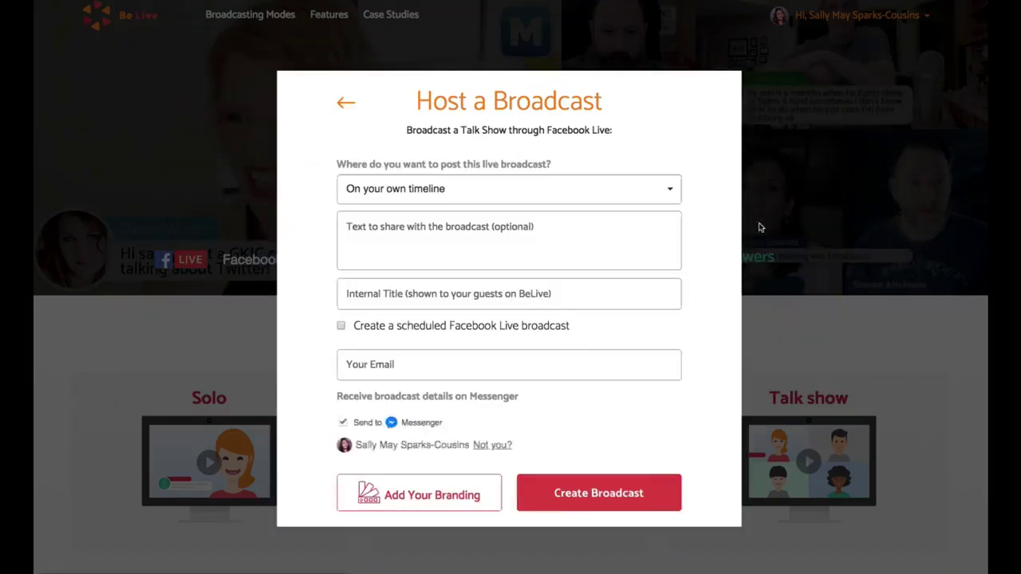
Step: Set 'Where do you want to post' to 'On a Facebook group'
{"action": "left_click", "coordinate": [450, 188]}
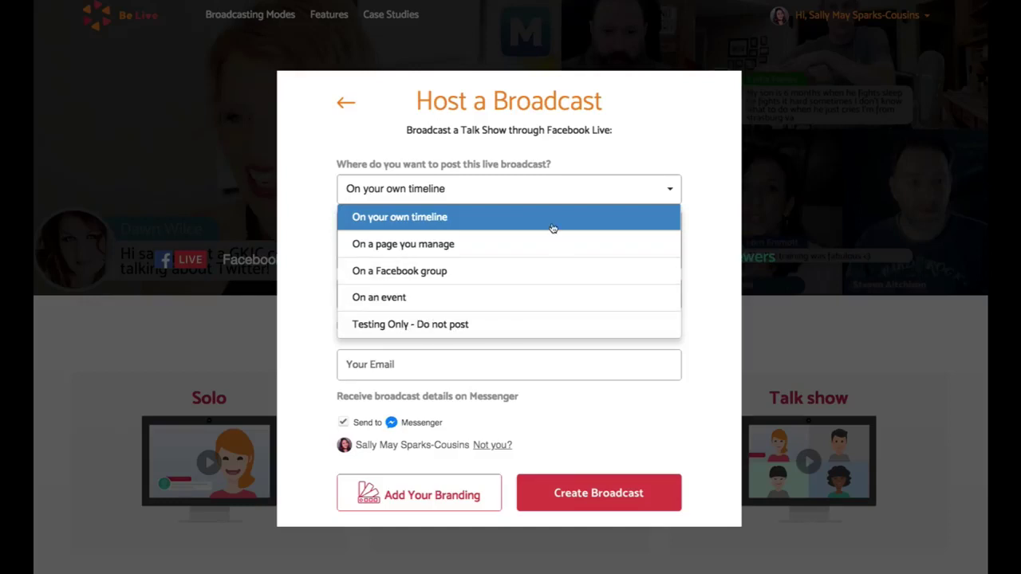
{"action": "left_click", "coordinate": [414, 272]}
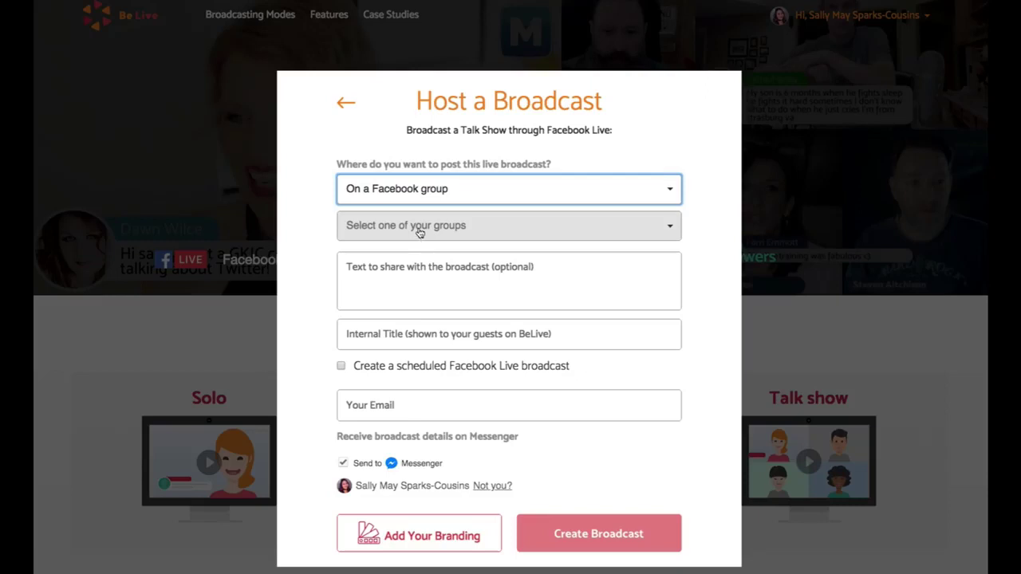
{"action": "left_click", "coordinate": [419, 232]}
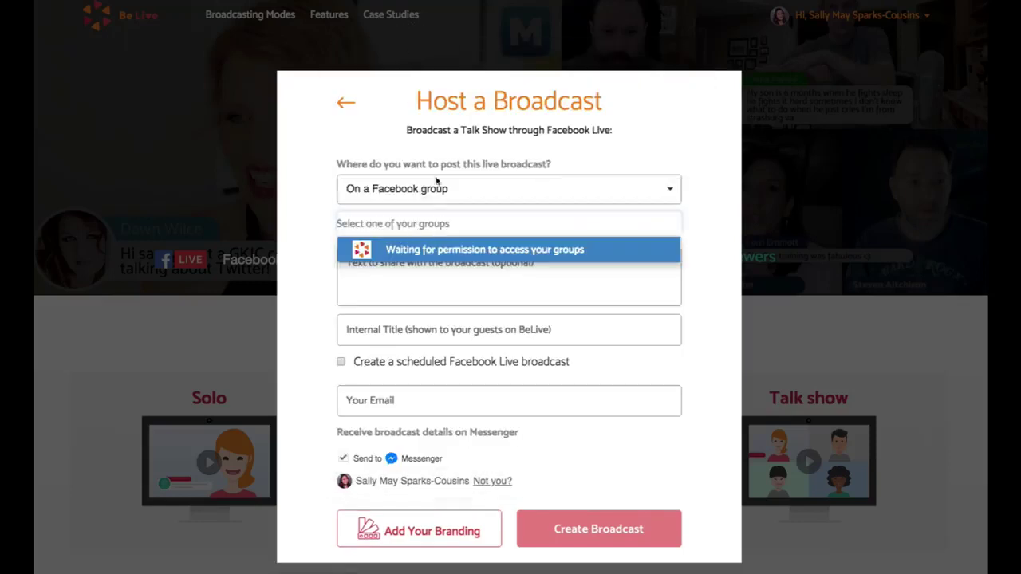
Step: Search groups for 'test' and pick Be Live Test Group as the destination
{"action": "type", "text": "test"}
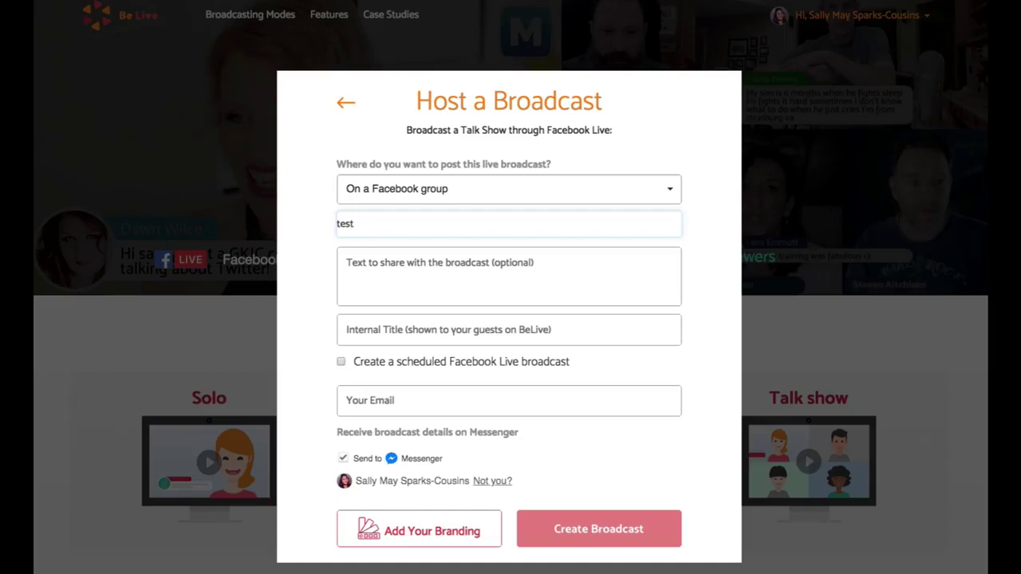
{"action": "double_click", "coordinate": [350, 225]}
{"action": "key", "text": "BackSpace"}
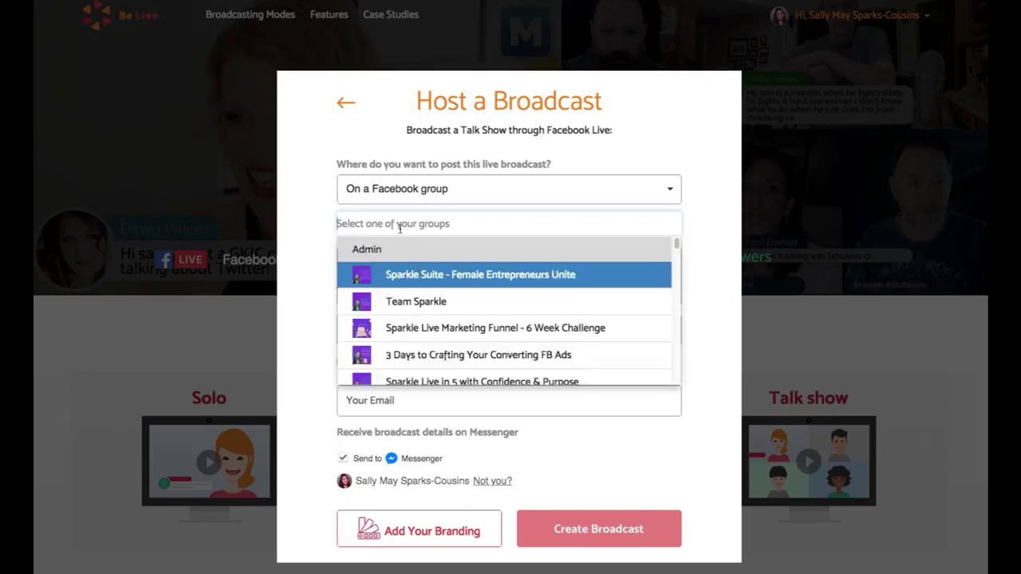
{"action": "type", "text": "test"}
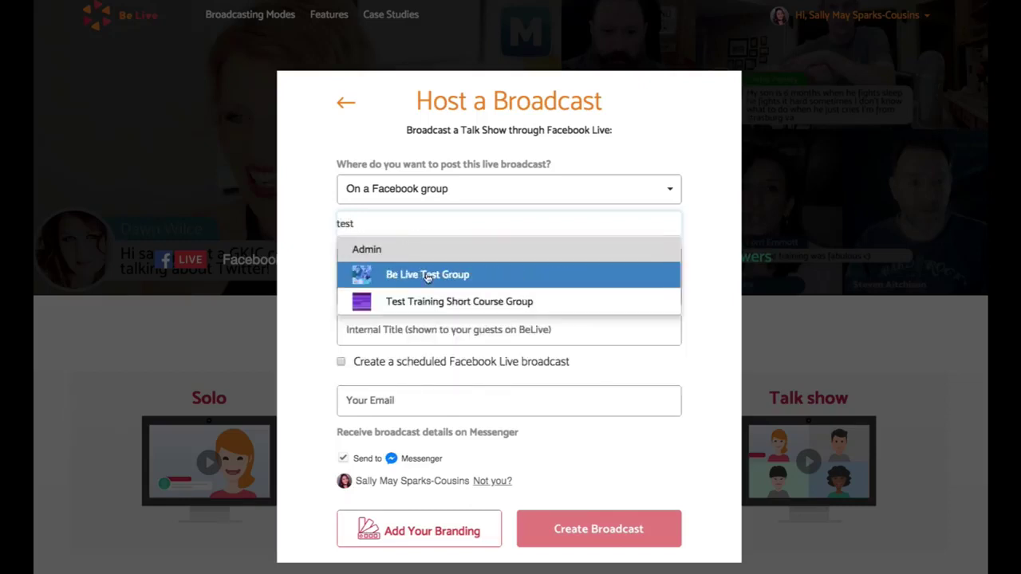
{"action": "left_click", "coordinate": [428, 276]}
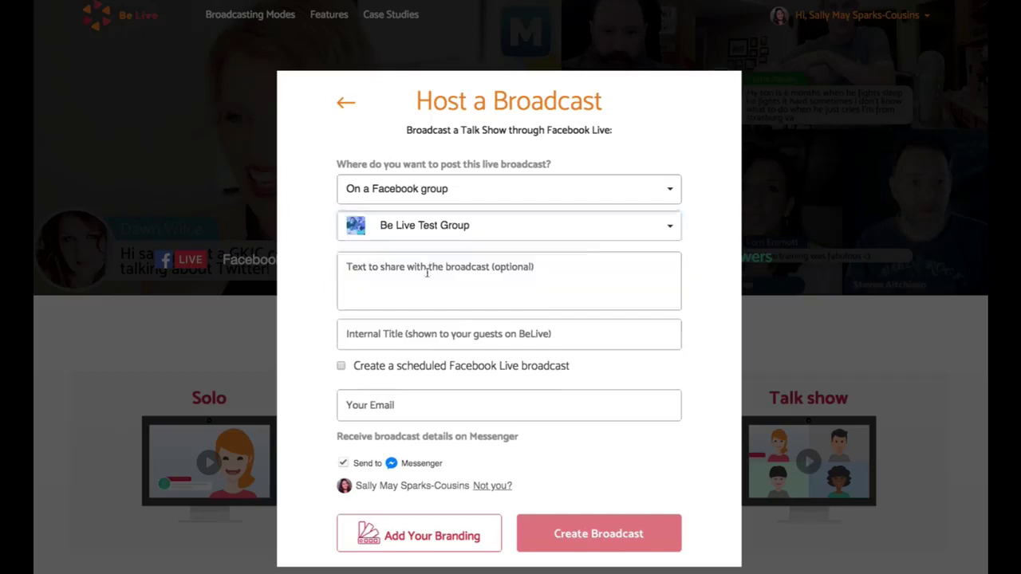
Step: Enter 'Topic' as the text shared with the broadcast
{"action": "left_click", "coordinate": [431, 304]}
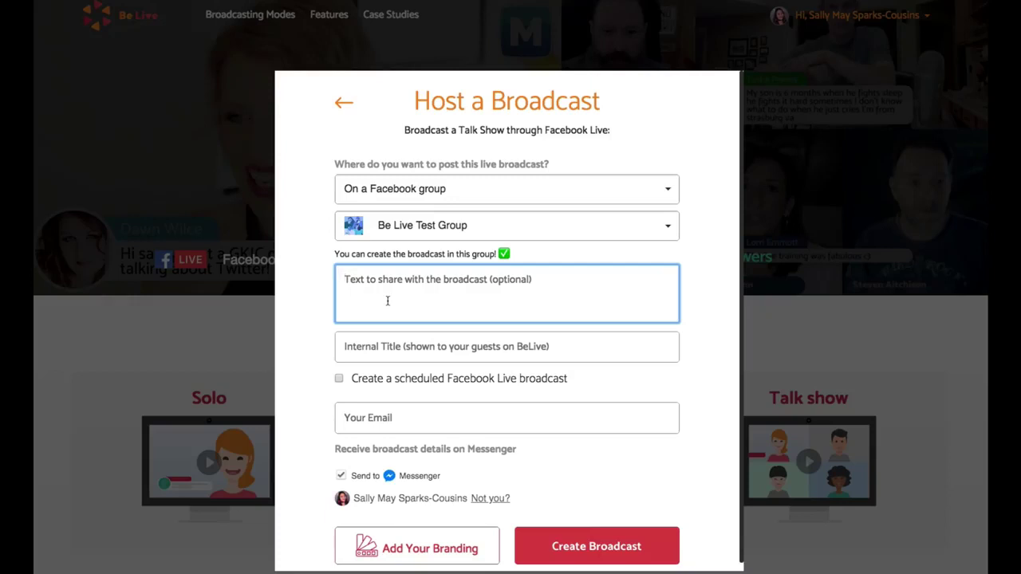
{"action": "type", "text": "To"}
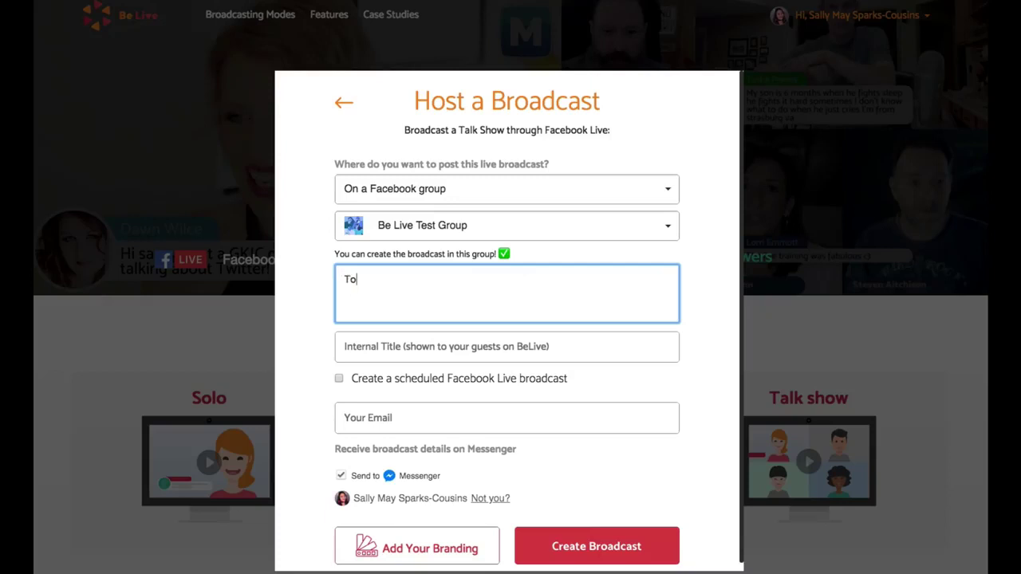
{"action": "type", "text": "pic"}
{"action": "scroll", "coordinate": [300, 366], "scroll_direction": "down", "scroll_amount": 1}
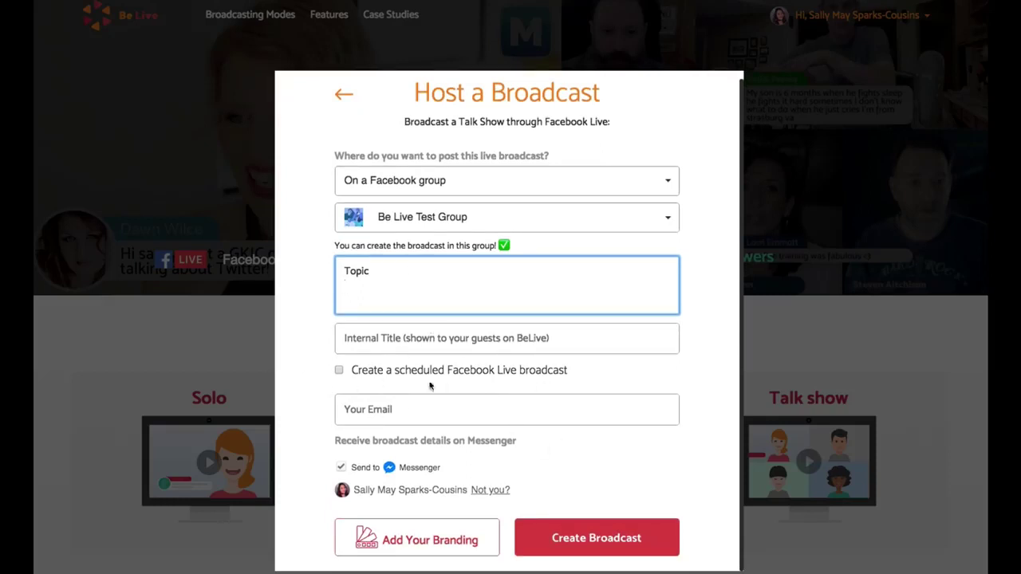
Step: Choose the Sparkle logo for the broadcast branding
{"action": "left_click", "coordinate": [403, 543]}
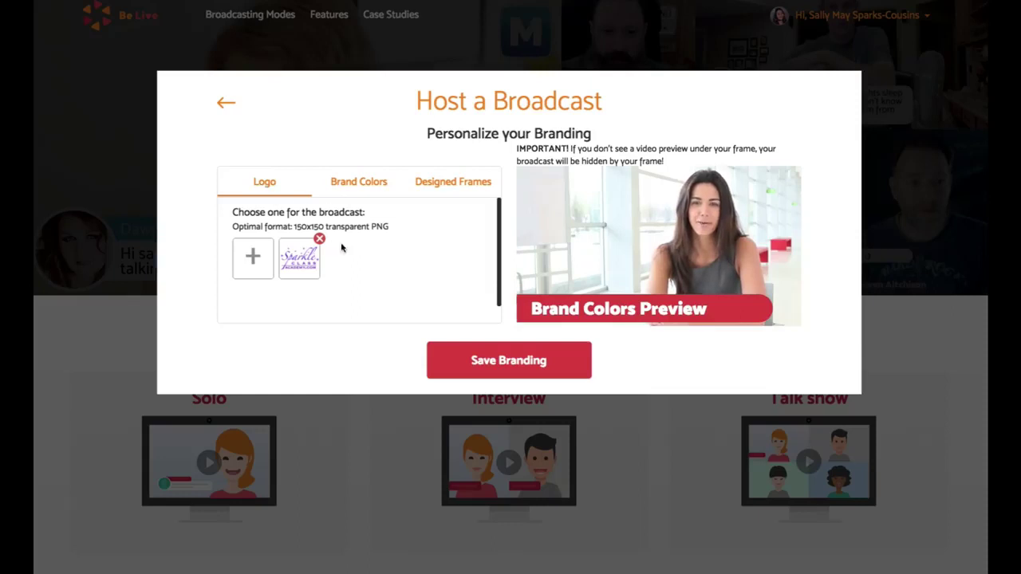
{"action": "left_click", "coordinate": [301, 263]}
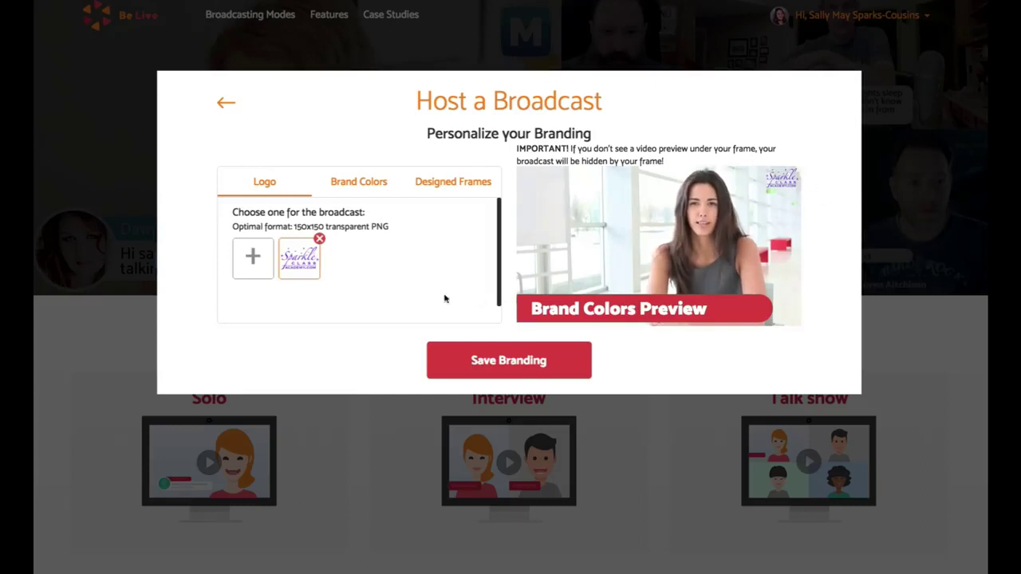
{"action": "left_click", "coordinate": [252, 256]}
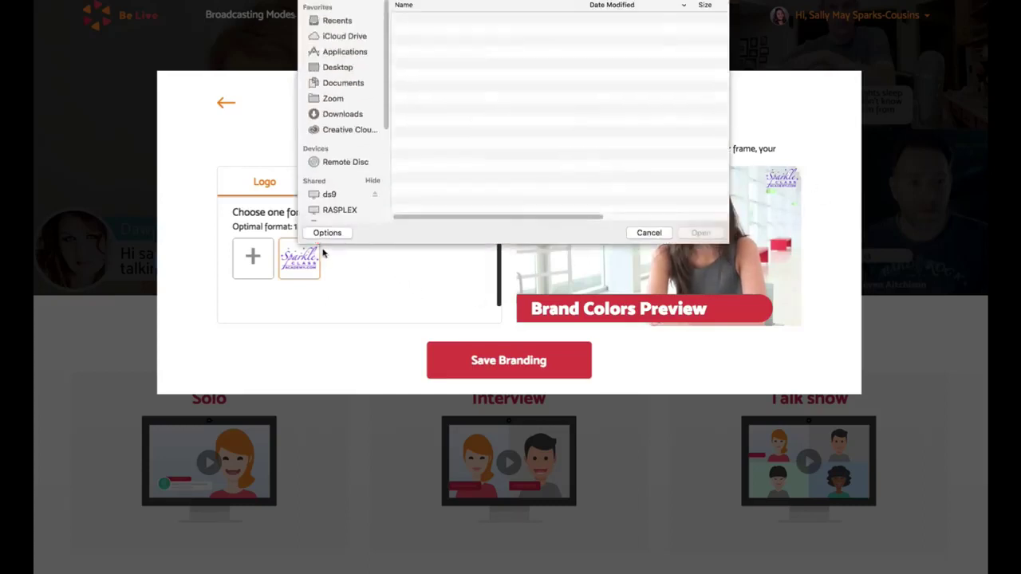
{"action": "left_click", "coordinate": [661, 235]}
Step: Set the brand background colour to magenta #ee05e2
{"action": "left_click", "coordinate": [349, 182]}
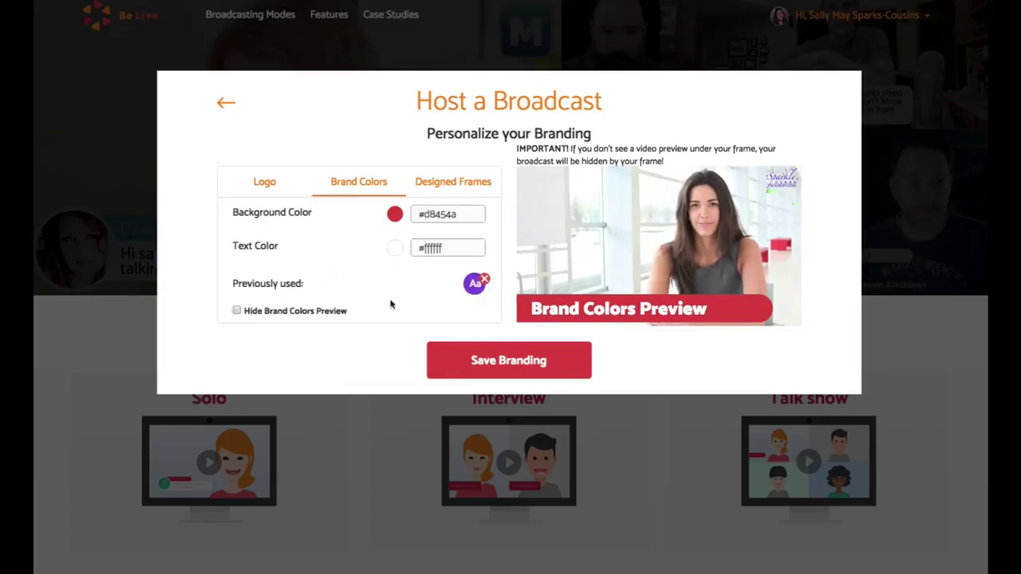
{"action": "left_click", "coordinate": [476, 285]}
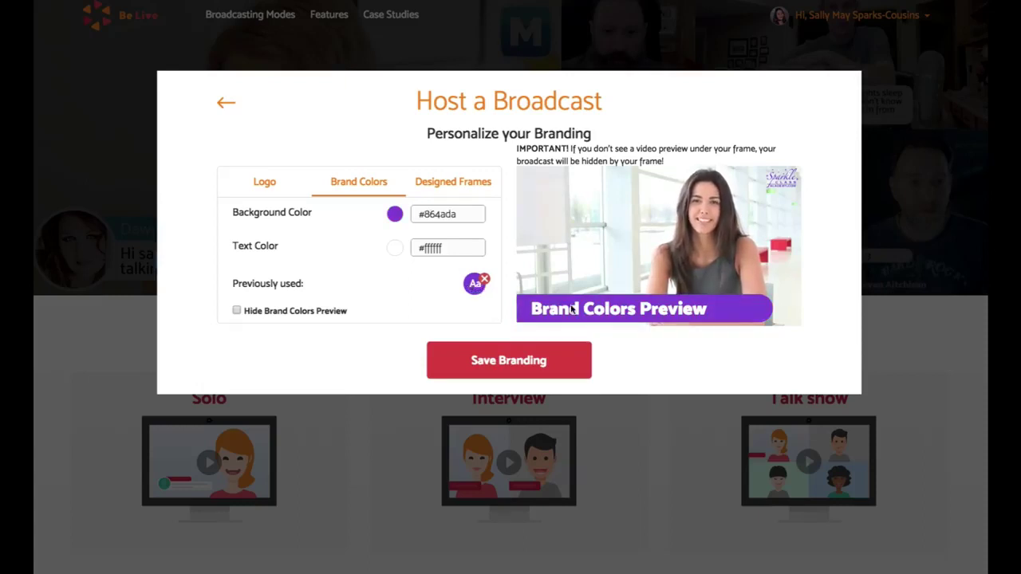
{"action": "left_click", "coordinate": [394, 216]}
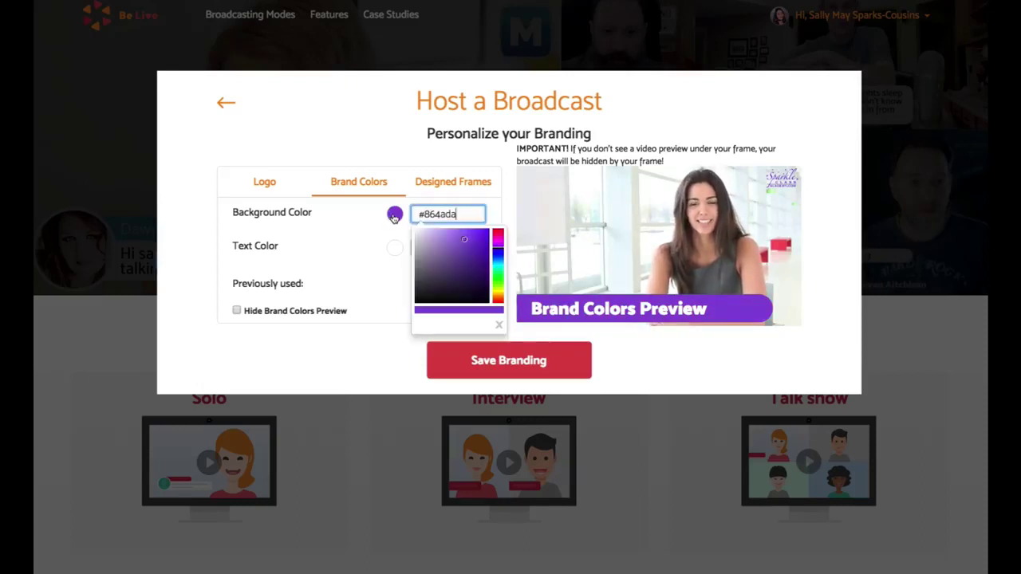
{"action": "mouse_move", "coordinate": [498, 239]}
{"action": "left_mouse_down"}
{"action": "mouse_move", "coordinate": [462, 236]}
{"action": "mouse_move", "coordinate": [467, 274]}
{"action": "mouse_move", "coordinate": [446, 276]}
{"action": "mouse_move", "coordinate": [497, 237]}
{"action": "mouse_move", "coordinate": [471, 243]}
{"action": "mouse_move", "coordinate": [470, 235]}
{"action": "left_mouse_up"}
{"action": "left_click", "coordinate": [499, 285]}
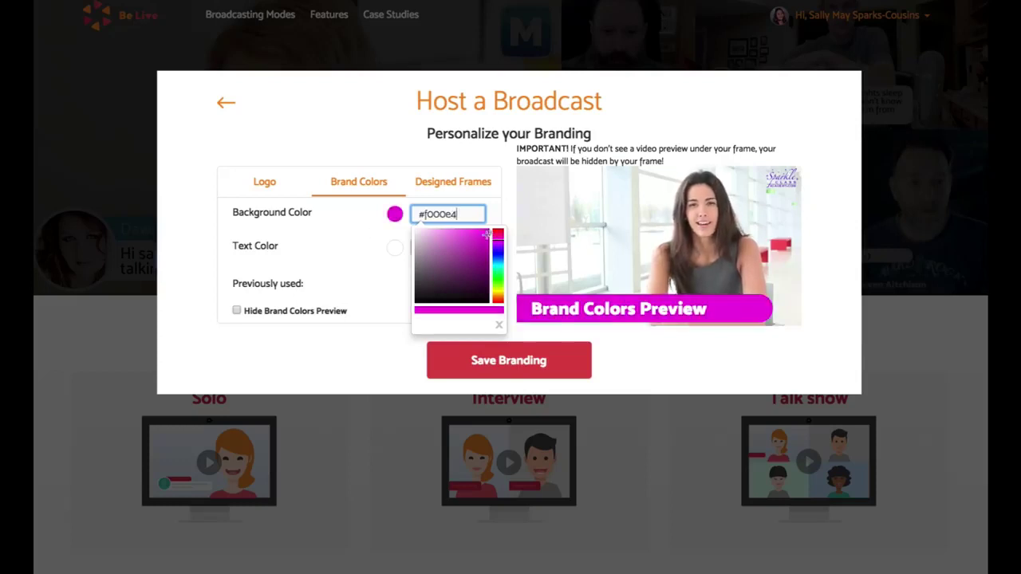
{"action": "left_click", "coordinate": [462, 235]}
{"action": "left_click_drag", "start_coordinate": [461, 236], "coordinate": [488, 233]}
{"action": "left_click", "coordinate": [342, 242]}
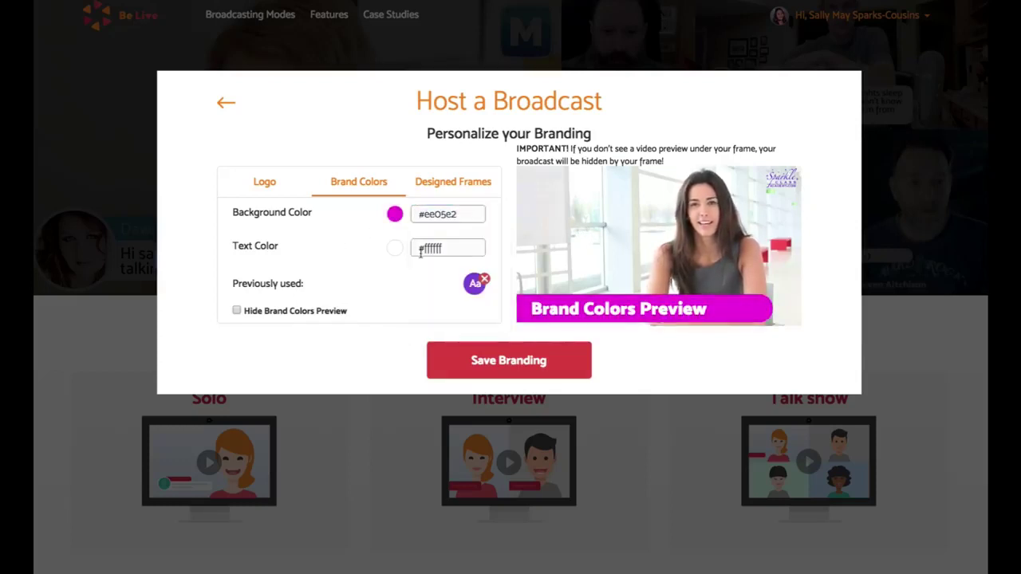
Step: Set the brand text colour to teal #39b4bd and save the branding
{"action": "left_click", "coordinate": [395, 248]}
{"action": "left_click", "coordinate": [466, 284]}
{"action": "left_click", "coordinate": [483, 308]}
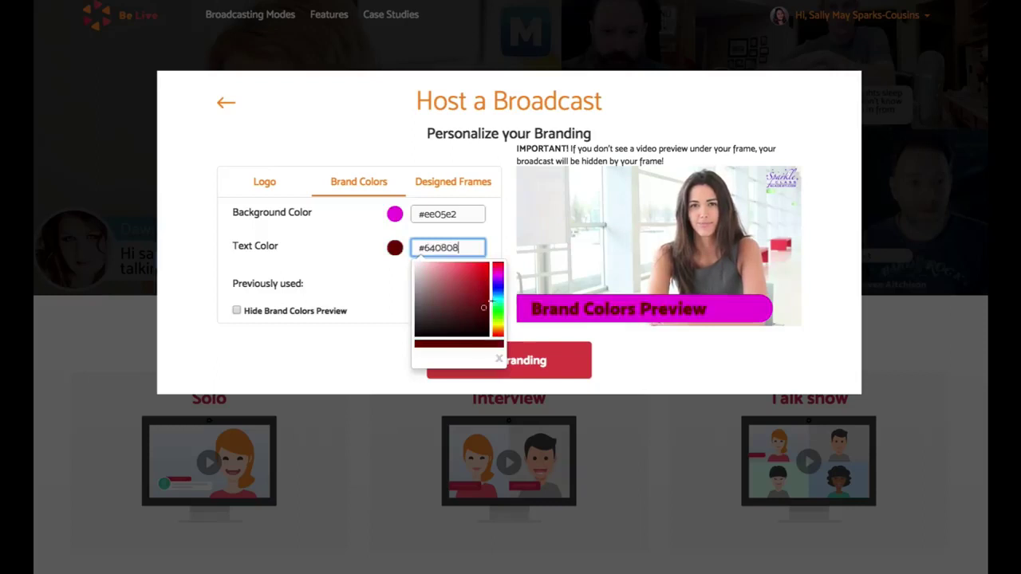
{"action": "left_click", "coordinate": [498, 309]}
{"action": "mouse_move", "coordinate": [484, 308]}
{"action": "left_mouse_down"}
{"action": "mouse_move", "coordinate": [483, 257]}
{"action": "mouse_move", "coordinate": [456, 289]}
{"action": "mouse_move", "coordinate": [466, 280]}
{"action": "left_mouse_up"}
{"action": "left_click", "coordinate": [497, 297]}
{"action": "left_click", "coordinate": [476, 265]}
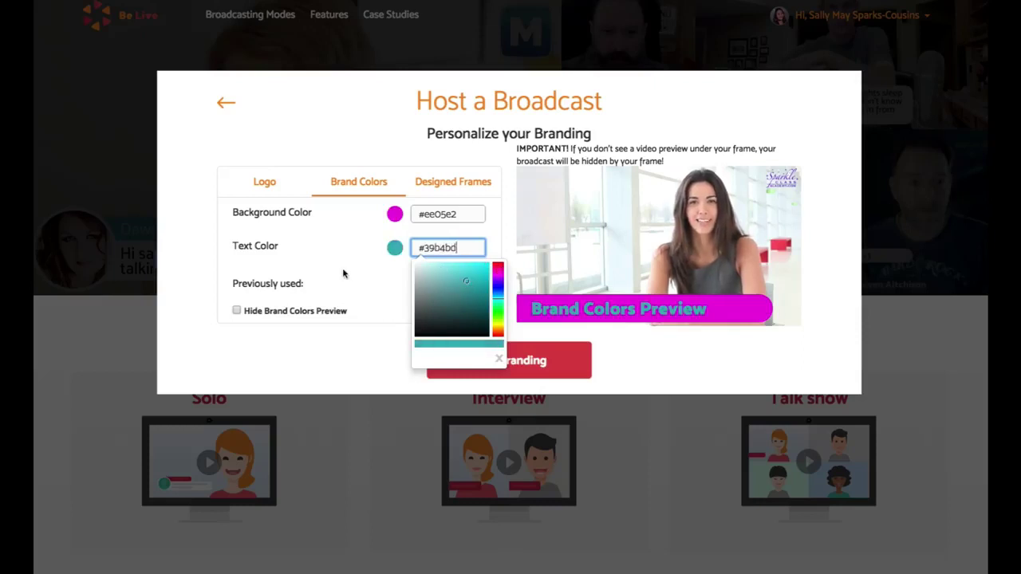
{"action": "left_click", "coordinate": [345, 263]}
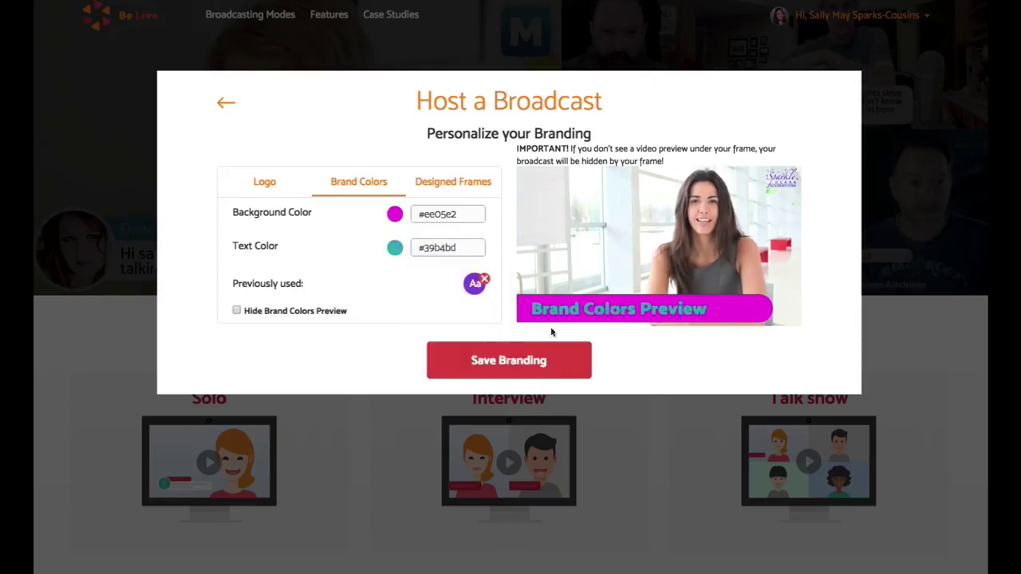
{"action": "left_click", "coordinate": [496, 365]}
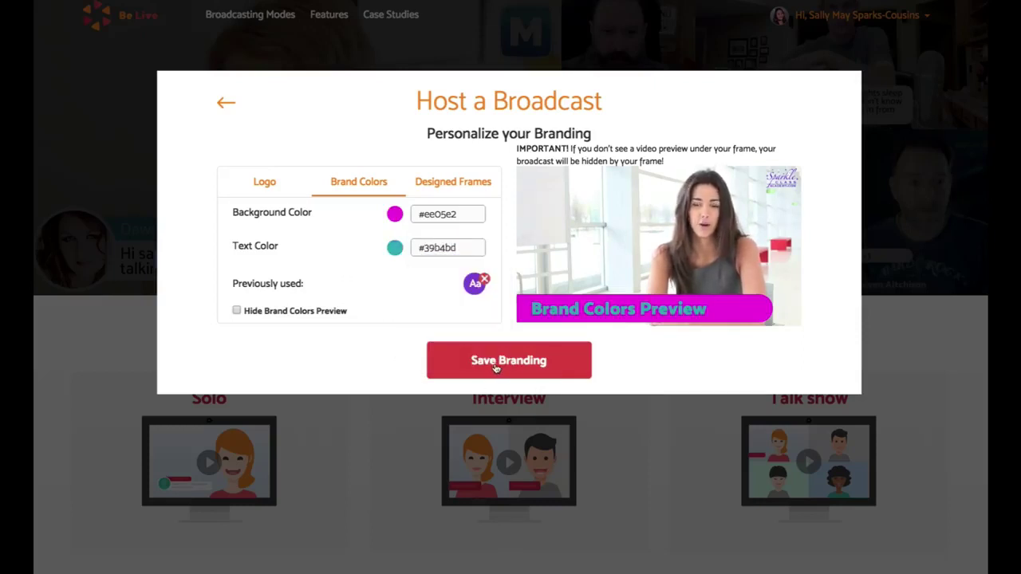
{"action": "left_click", "coordinate": [495, 365]}
Step: Reopen branding and toggle Hide Brand Colors Preview on and back off
{"action": "scroll", "coordinate": [312, 494], "scroll_direction": "down", "scroll_amount": 1}
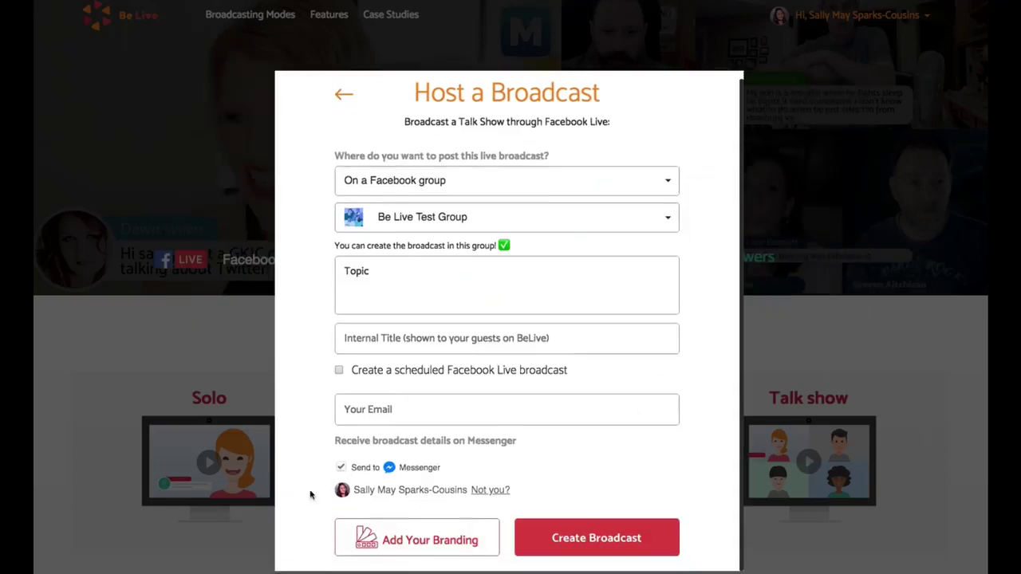
{"action": "left_click", "coordinate": [428, 548]}
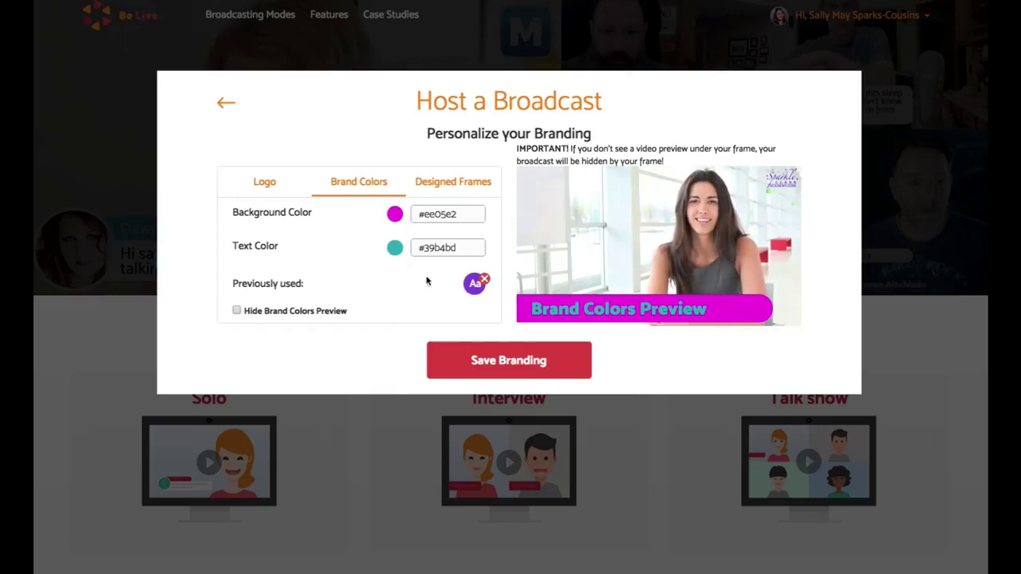
{"action": "left_click", "coordinate": [255, 315]}
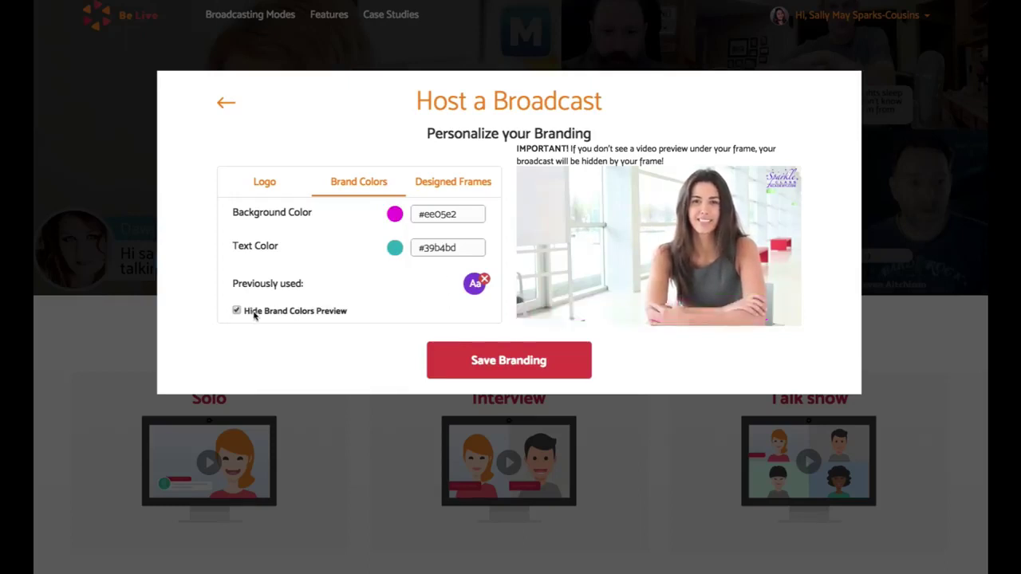
{"action": "left_click", "coordinate": [254, 315]}
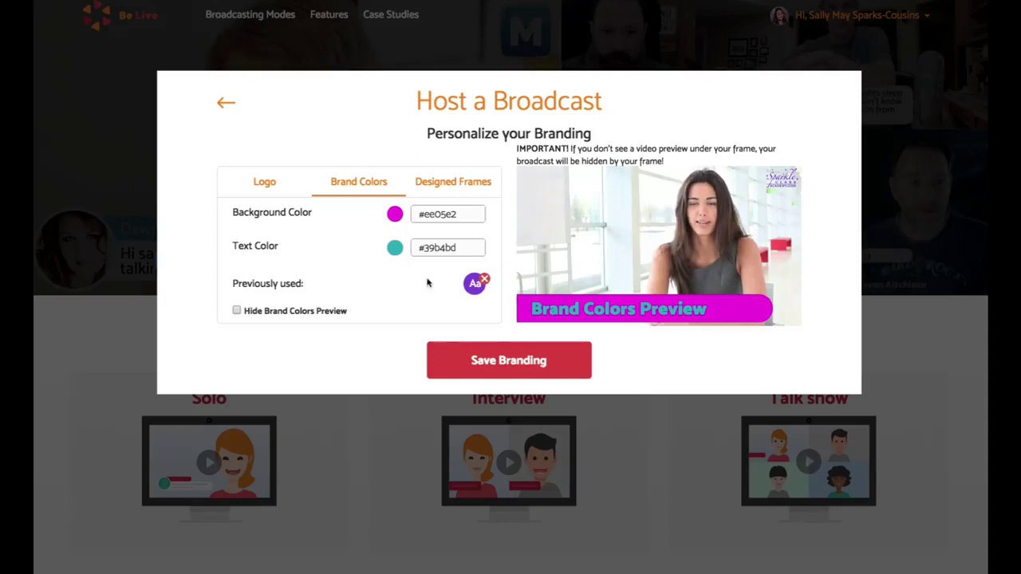
{"action": "left_click", "coordinate": [451, 185]}
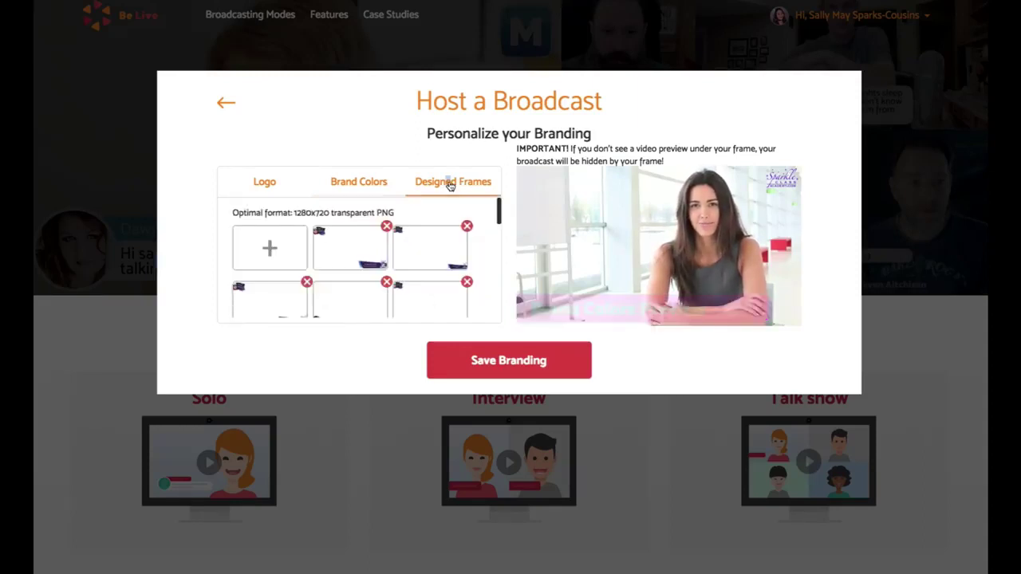
Step: Preview several designed frames, including the hot-air-balloon, yellow-bordered and New York taxi frames
{"action": "left_click", "coordinate": [348, 248]}
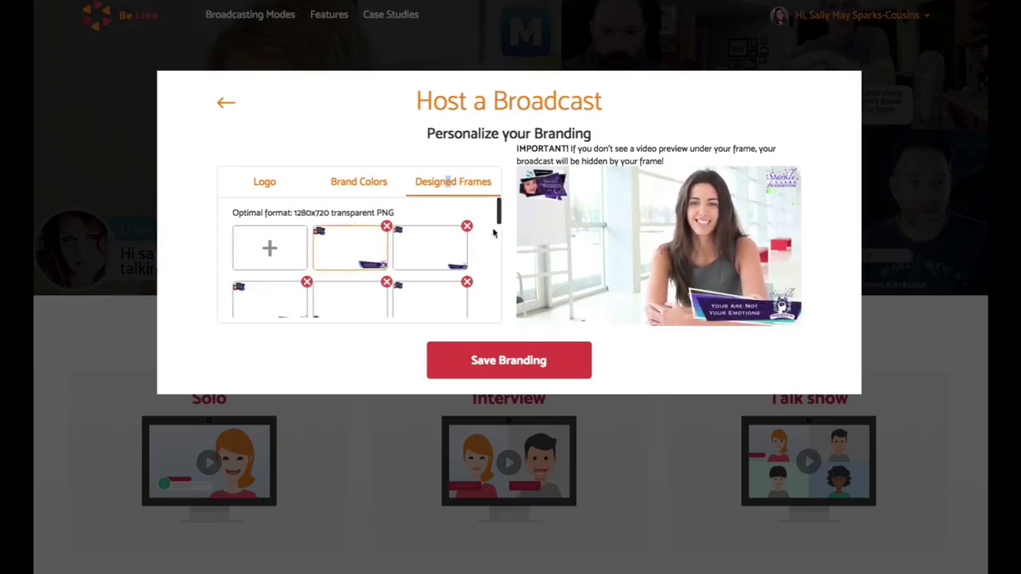
{"action": "left_click", "coordinate": [438, 249]}
{"action": "left_click", "coordinate": [337, 252]}
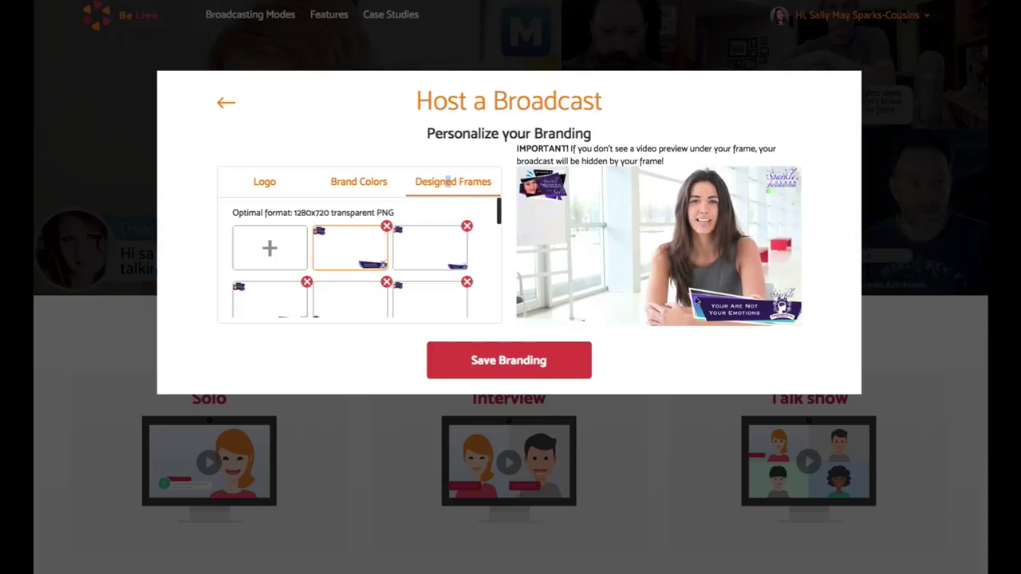
{"action": "scroll", "coordinate": [353, 287], "scroll_direction": "down", "scroll_amount": 3}
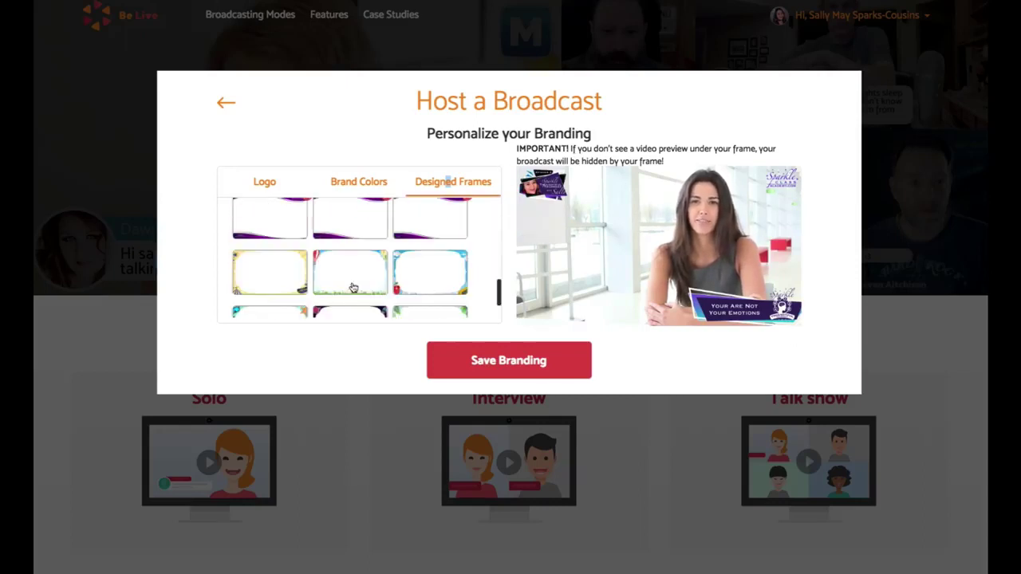
{"action": "left_click", "coordinate": [429, 216]}
{"action": "left_click", "coordinate": [351, 261]}
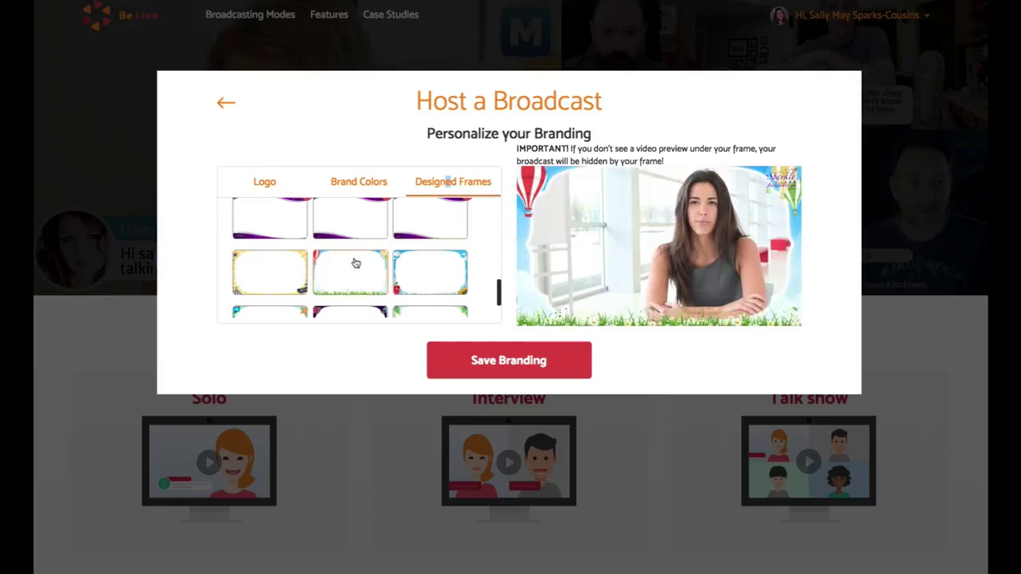
{"action": "left_click", "coordinate": [247, 268]}
{"action": "left_click", "coordinate": [422, 274]}
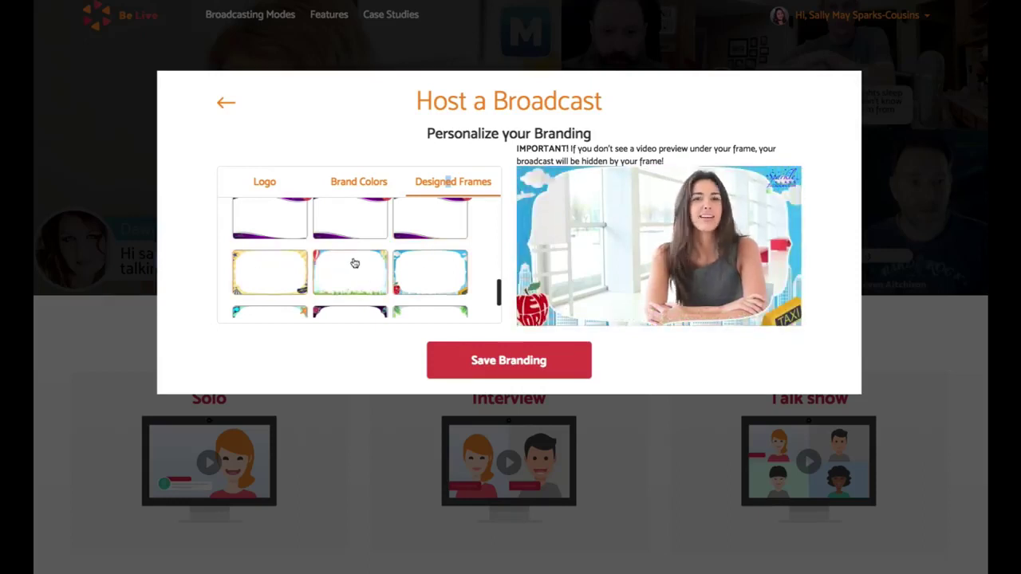
{"action": "scroll", "coordinate": [353, 263], "scroll_direction": "up", "scroll_amount": 5}
{"action": "scroll", "coordinate": [350, 264], "scroll_direction": "down", "scroll_amount": 1}
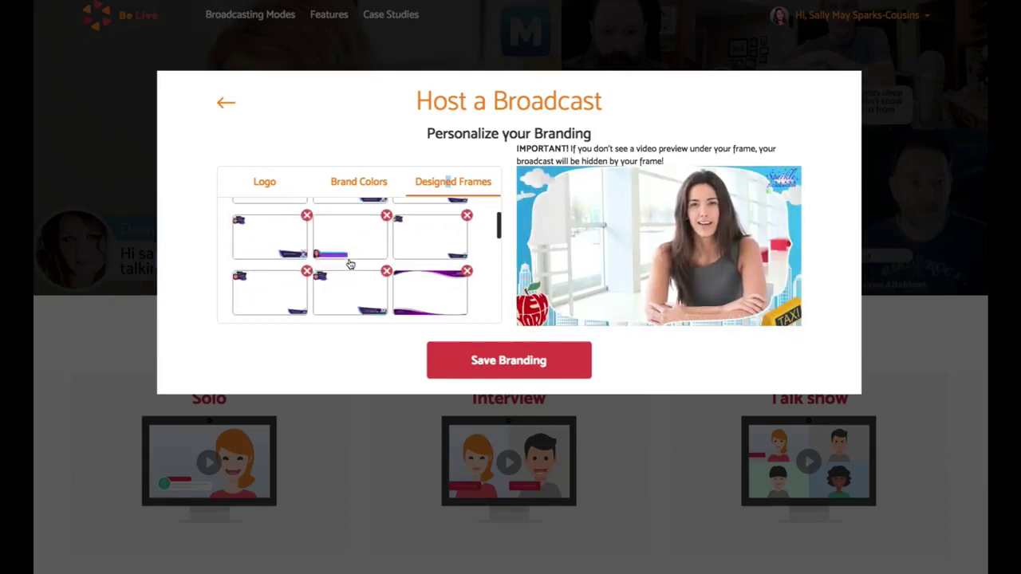
Step: Compare the name-banner and custom frames, settling on the top-right custom frame
{"action": "left_click", "coordinate": [344, 241]}
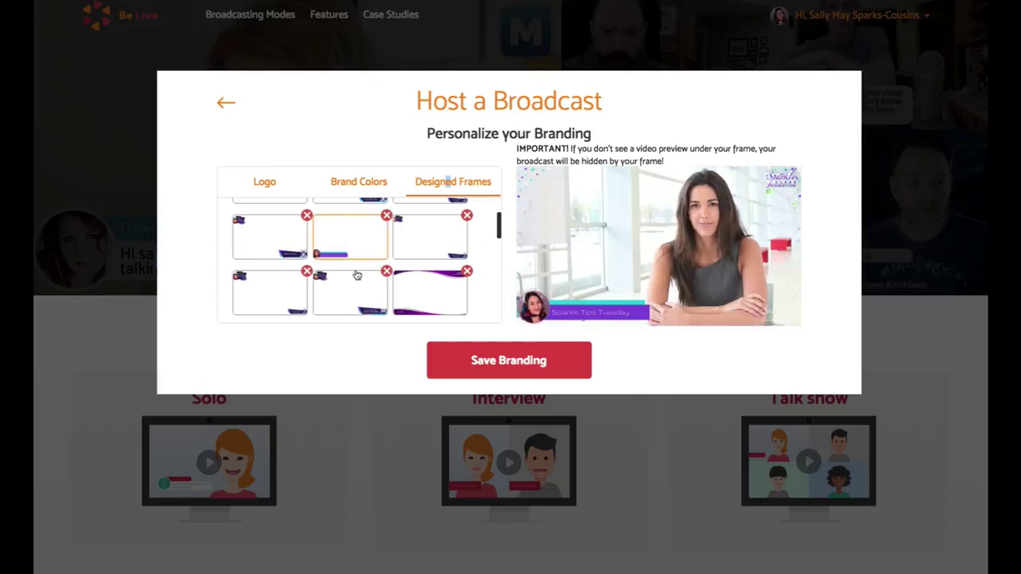
{"action": "scroll", "coordinate": [355, 274], "scroll_direction": "up", "scroll_amount": 1}
{"action": "left_click", "coordinate": [433, 251]}
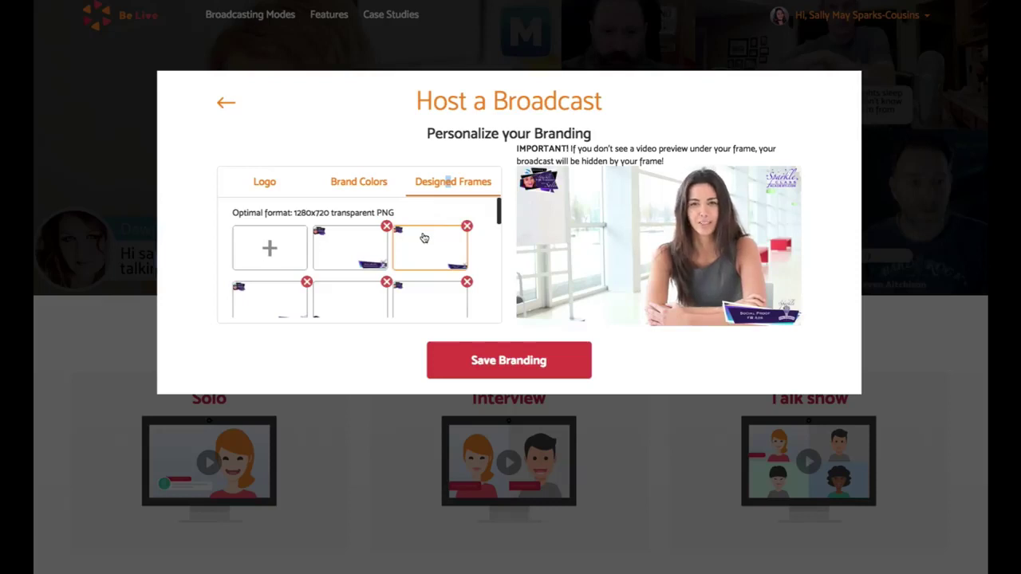
{"action": "left_click", "coordinate": [345, 248]}
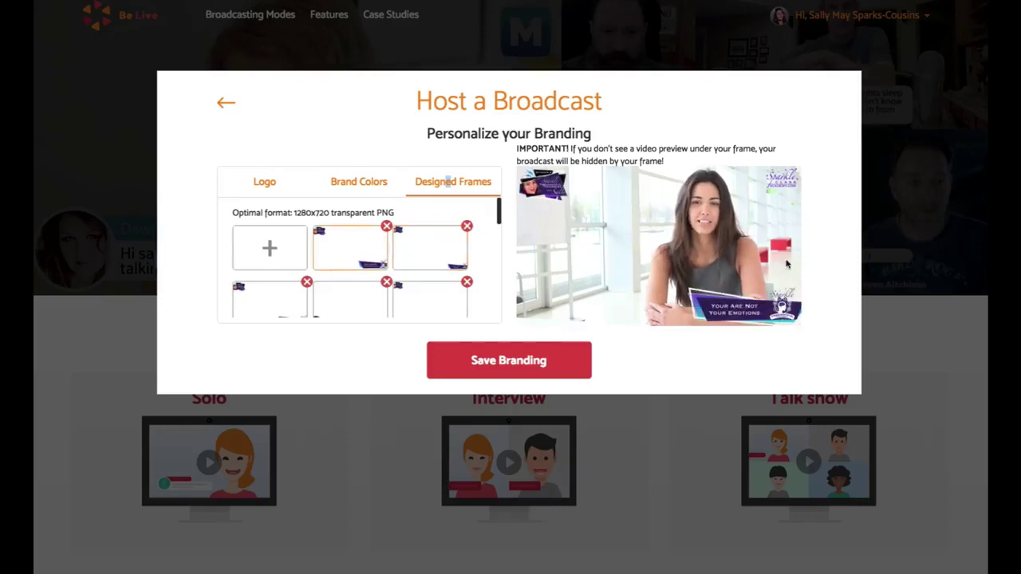
{"action": "left_click", "coordinate": [447, 247]}
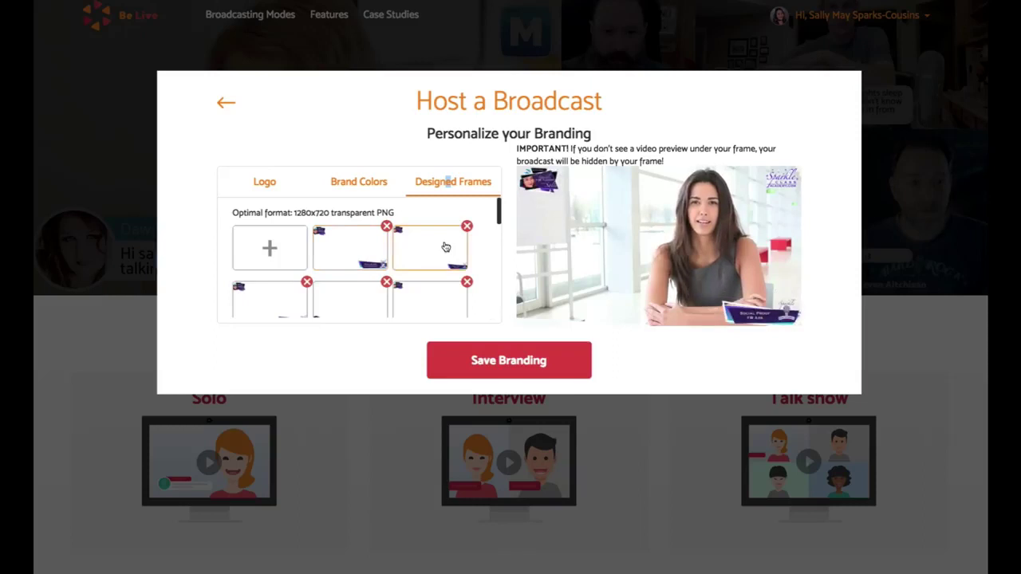
Step: Save the branding and enable 'Create a scheduled Facebook Live broadcast'
{"action": "left_click", "coordinate": [498, 365]}
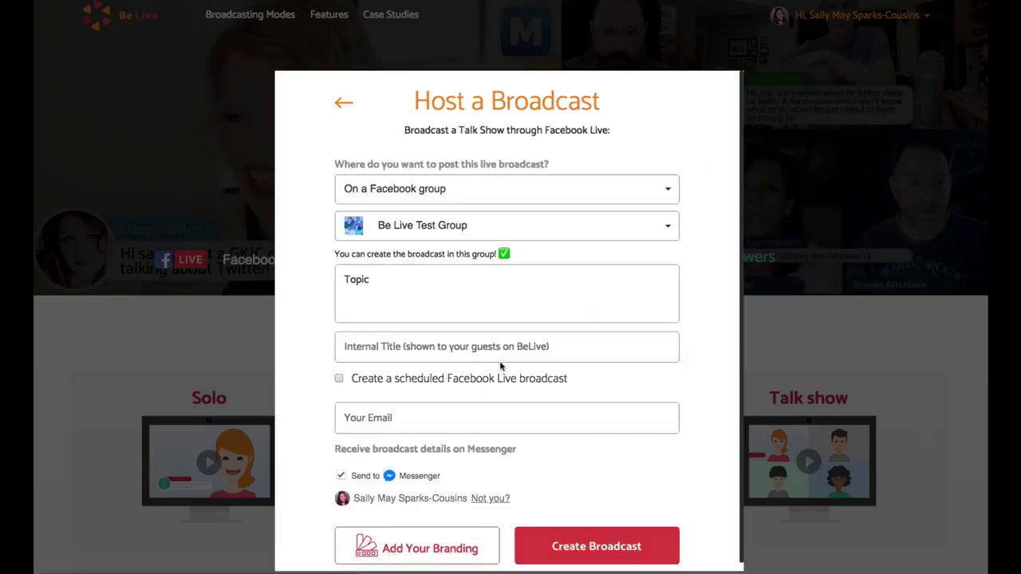
{"action": "scroll", "coordinate": [287, 405], "scroll_direction": "down", "scroll_amount": 1}
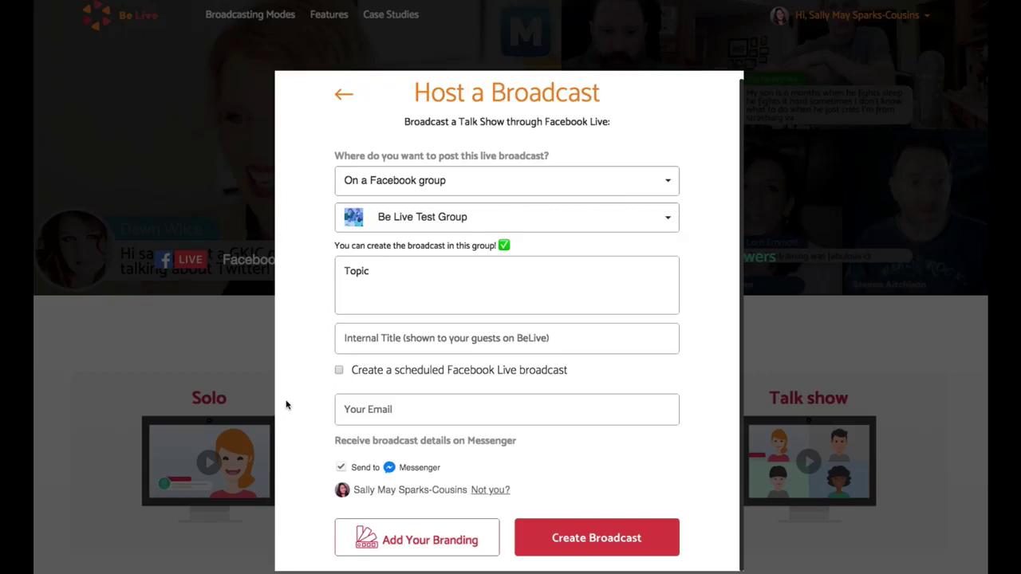
{"action": "left_click", "coordinate": [338, 371]}
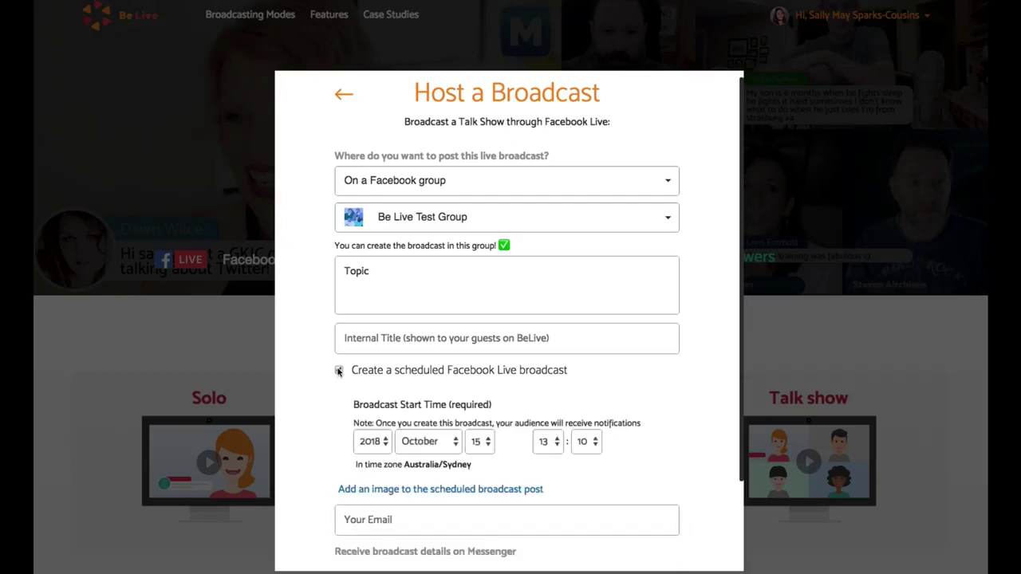
{"action": "scroll", "coordinate": [327, 408], "scroll_direction": "down", "scroll_amount": 3}
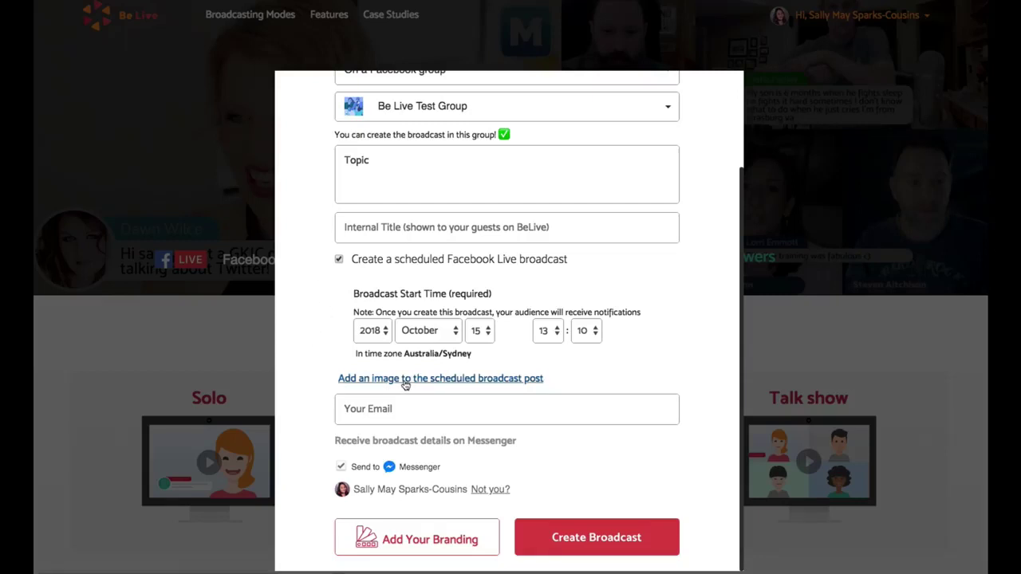
Step: Browse the ds9 server to the Sparkle Class Academy Server folder for the post image
{"action": "left_click", "coordinate": [405, 380]}
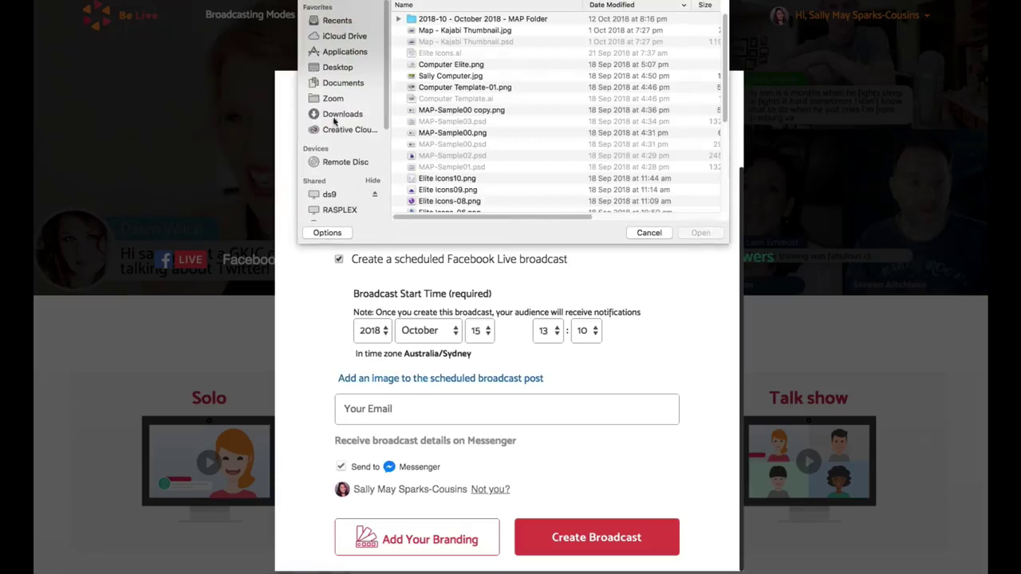
{"action": "left_click", "coordinate": [341, 69]}
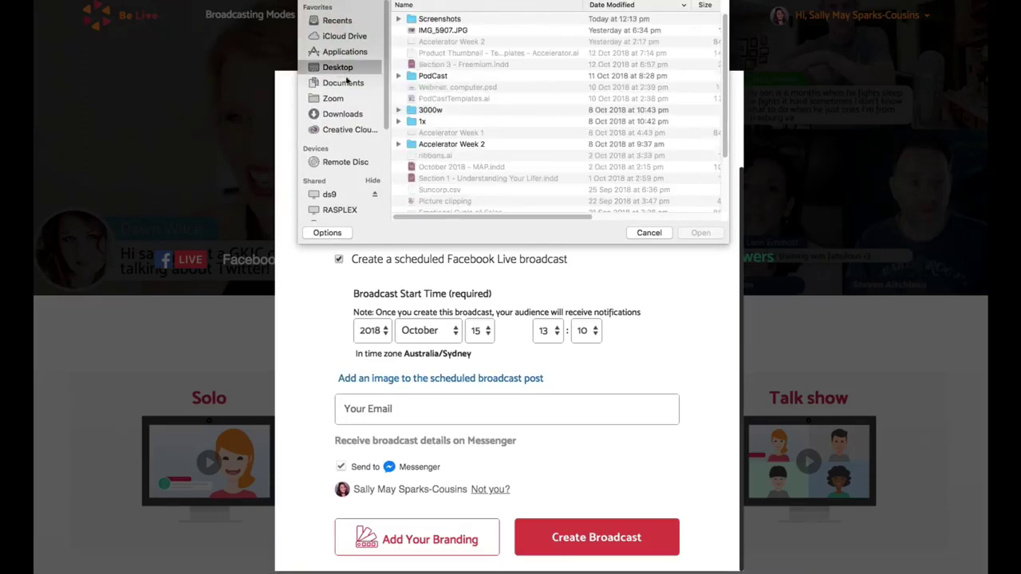
{"action": "left_click", "coordinate": [330, 196]}
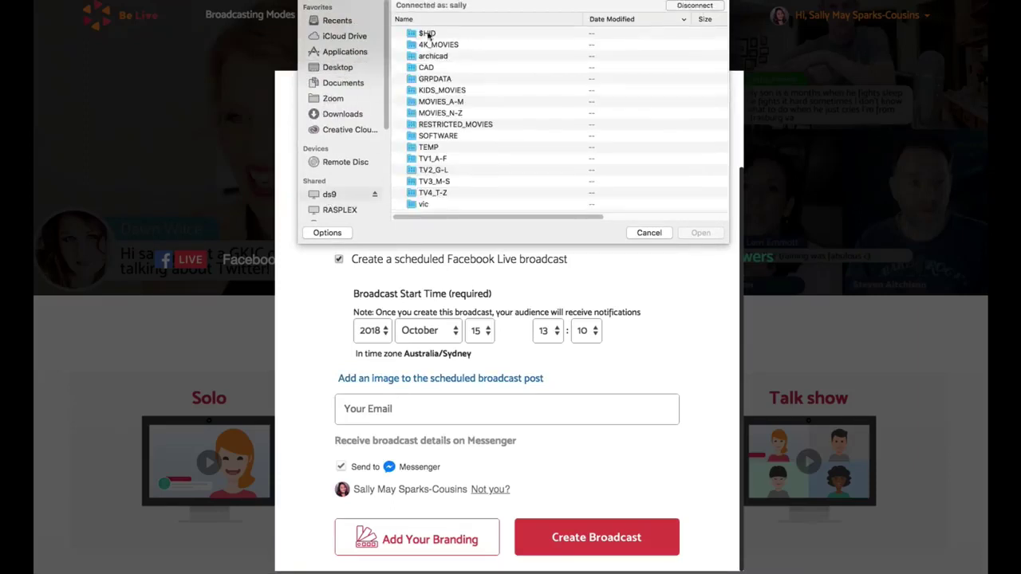
{"action": "double_click", "coordinate": [436, 79]}
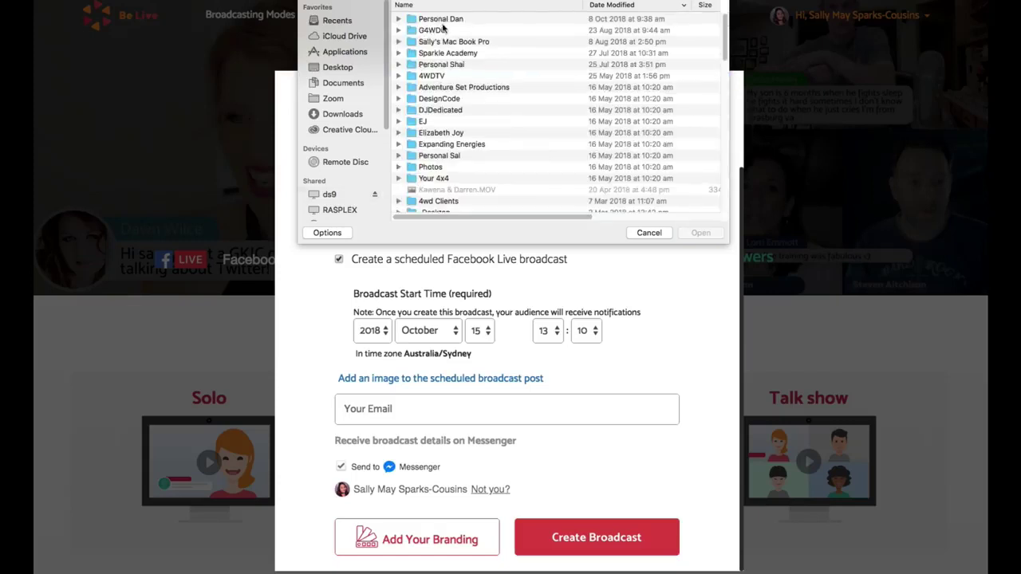
{"action": "double_click", "coordinate": [442, 43]}
{"action": "double_click", "coordinate": [430, 20]}
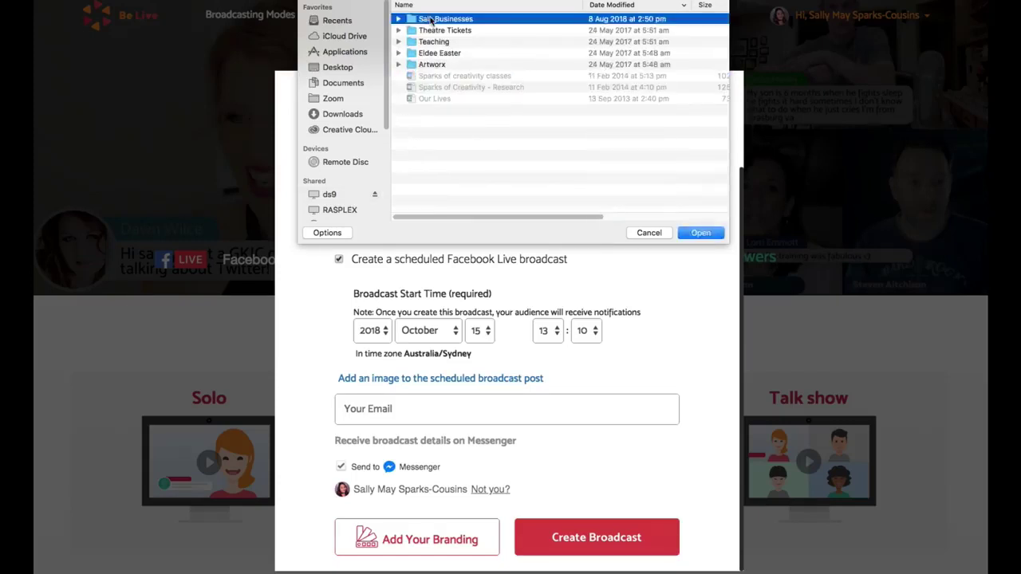
{"action": "double_click", "coordinate": [437, 20]}
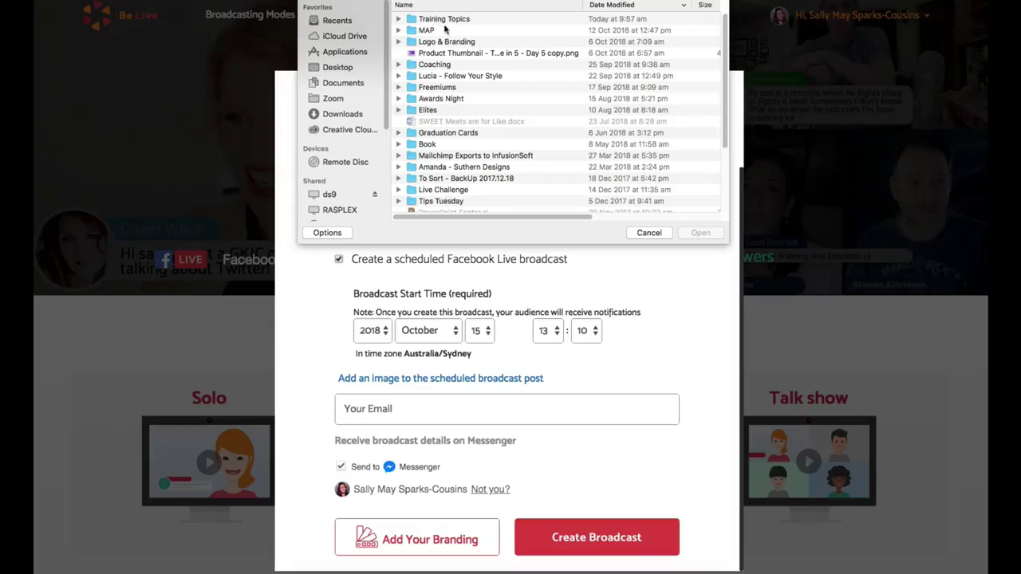
Step: Sort by name and upload the Day 5 Product Thumbnail PNG
{"action": "left_click", "coordinate": [442, 6]}
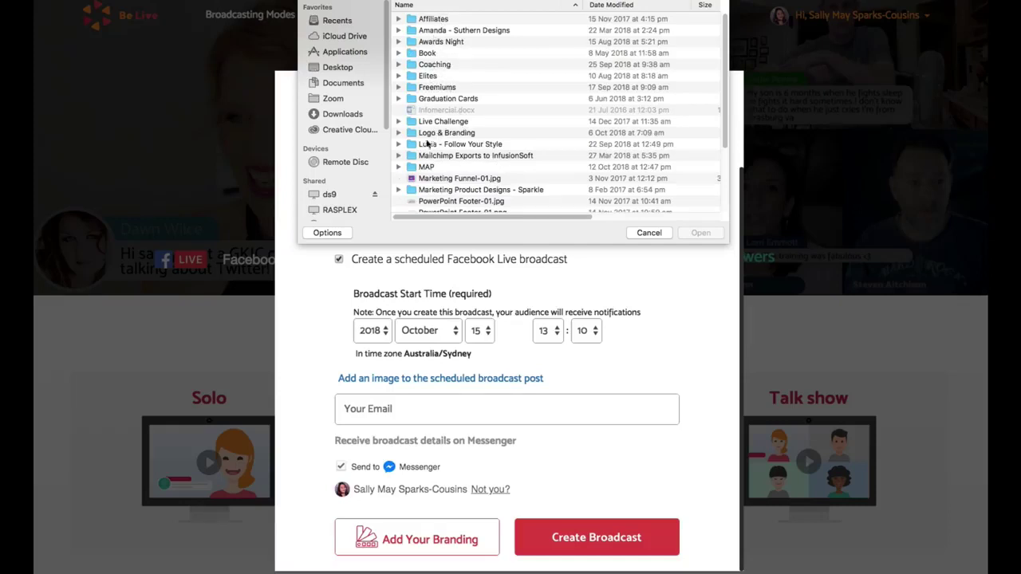
{"action": "scroll", "coordinate": [423, 172], "scroll_direction": "down", "scroll_amount": 3}
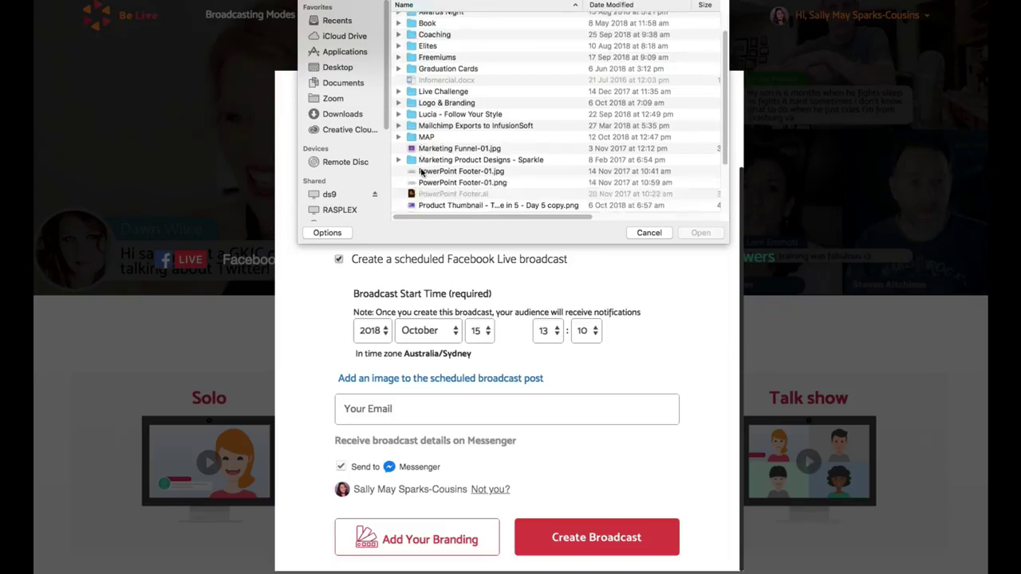
{"action": "scroll", "coordinate": [421, 172], "scroll_direction": "down", "scroll_amount": 1}
{"action": "left_click", "coordinate": [428, 169]}
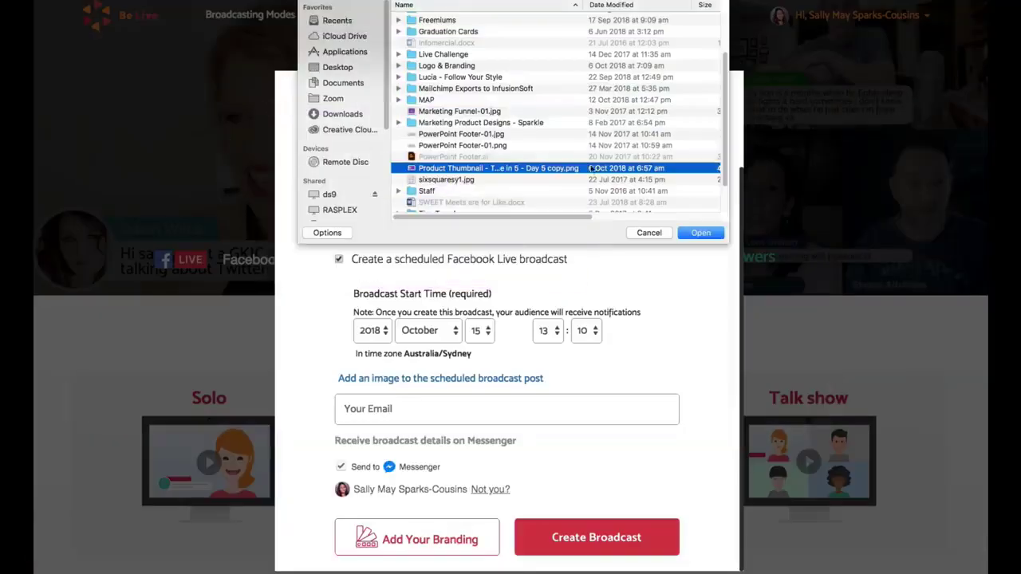
{"action": "left_click", "coordinate": [700, 233]}
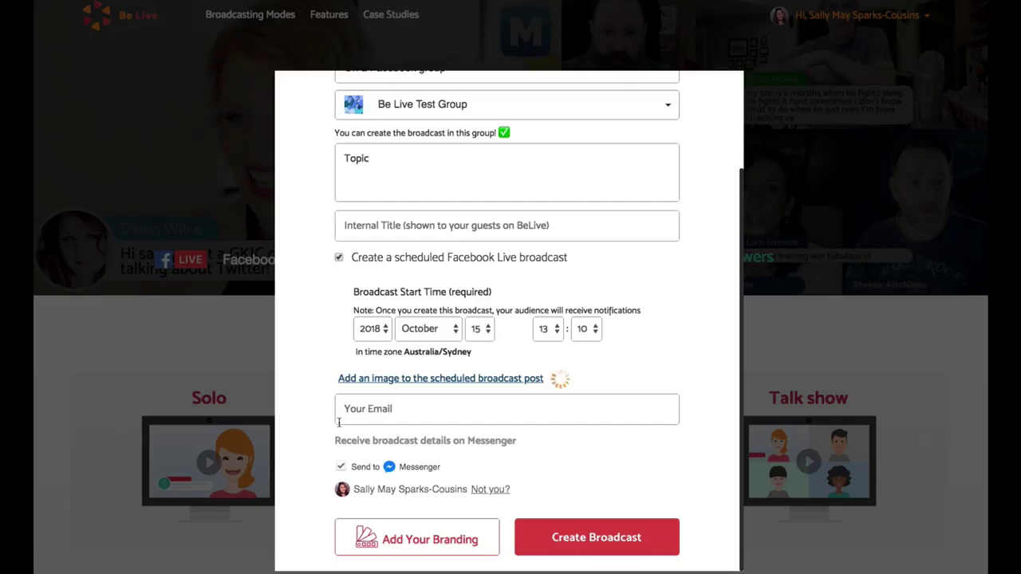
Step: Reschedule the start to 17 October at 13:10 and create the broadcast
{"action": "scroll", "coordinate": [338, 427], "scroll_direction": "down", "scroll_amount": 4}
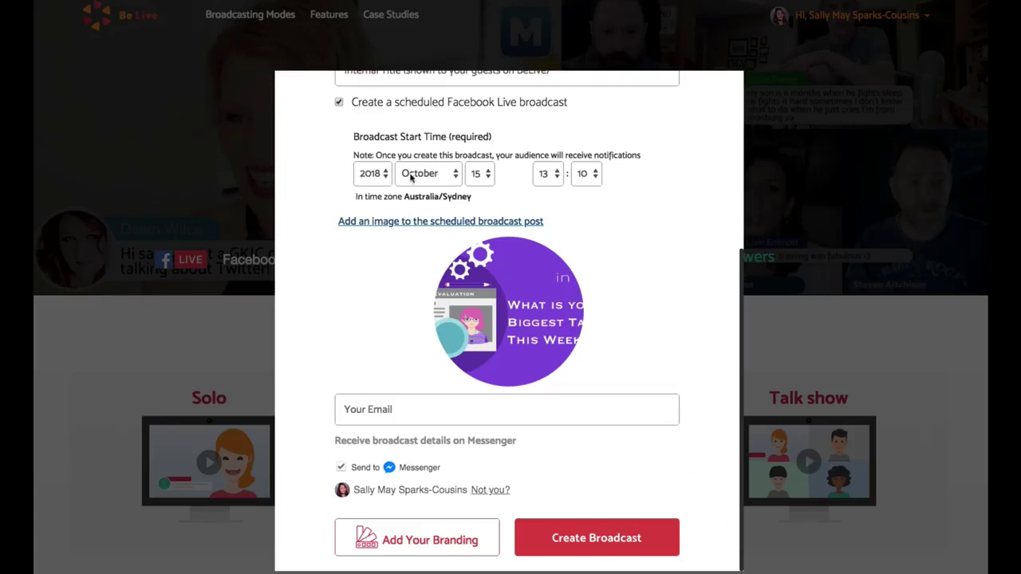
{"action": "left_click", "coordinate": [481, 176]}
{"action": "left_click", "coordinate": [478, 204]}
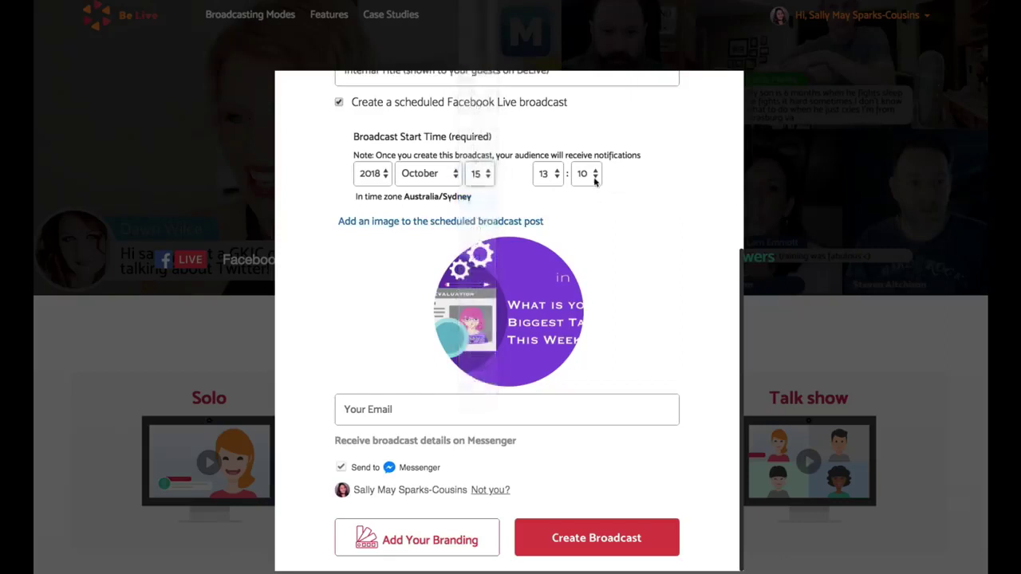
{"action": "left_click", "coordinate": [550, 175]}
{"action": "left_click", "coordinate": [583, 188]}
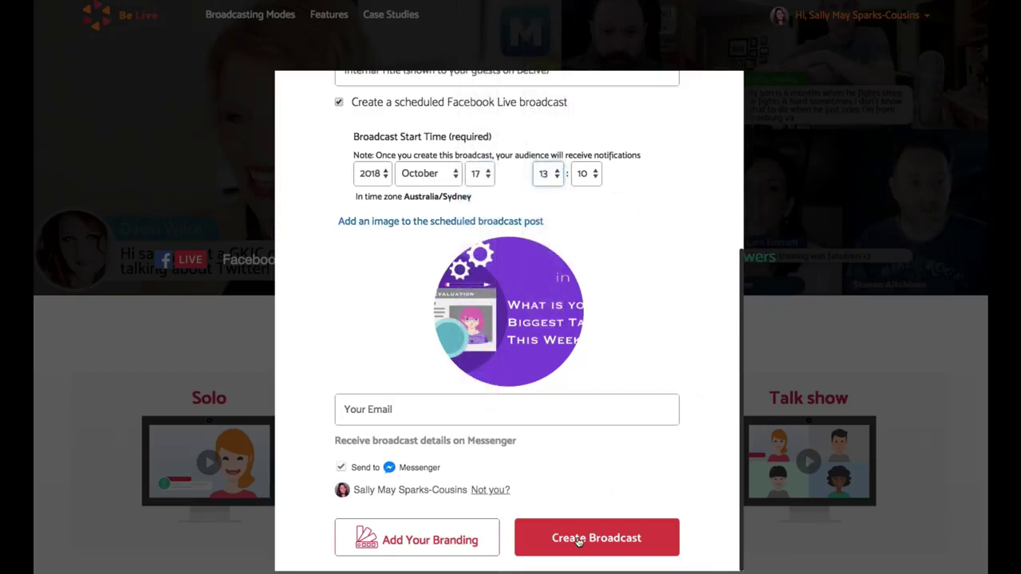
{"action": "left_click", "coordinate": [579, 540]}
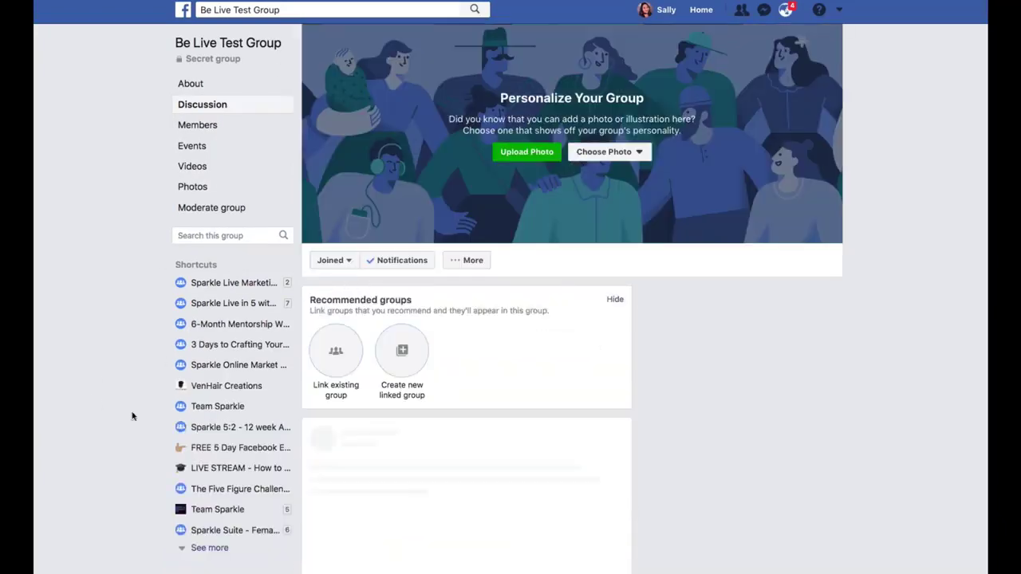
Step: Scroll through the Be Live Test Group's recent Facebook posts
{"action": "scroll", "coordinate": [403, 454], "scroll_direction": "down", "scroll_amount": 3}
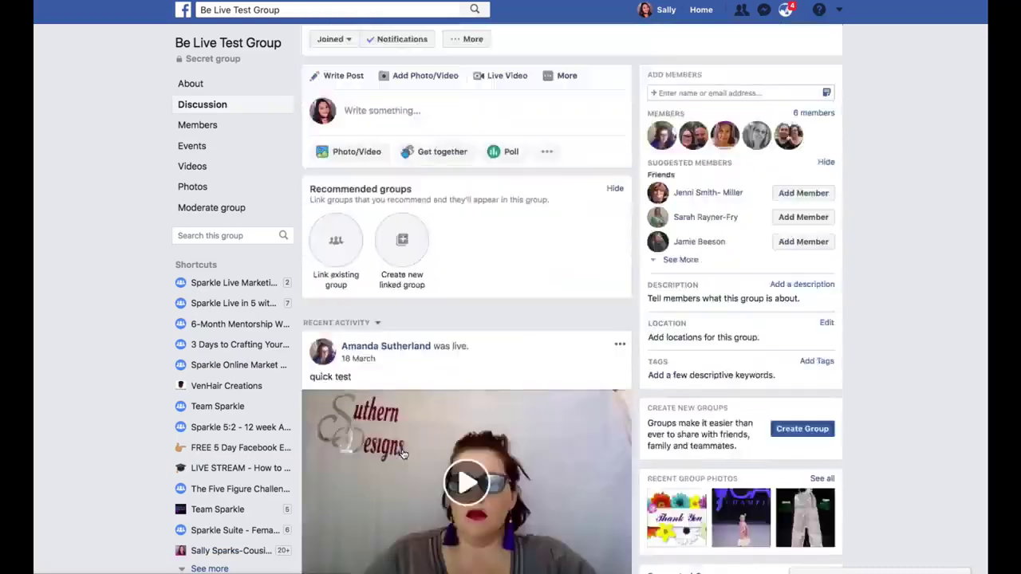
{"action": "scroll", "coordinate": [403, 454], "scroll_direction": "up", "scroll_amount": 3}
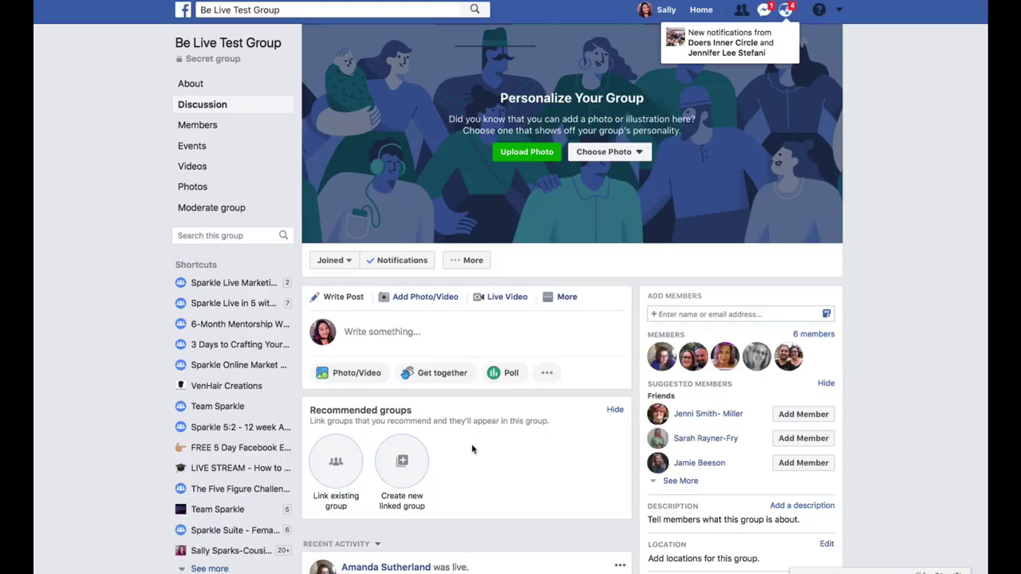
{"action": "scroll", "coordinate": [471, 449], "scroll_direction": "down", "scroll_amount": 7}
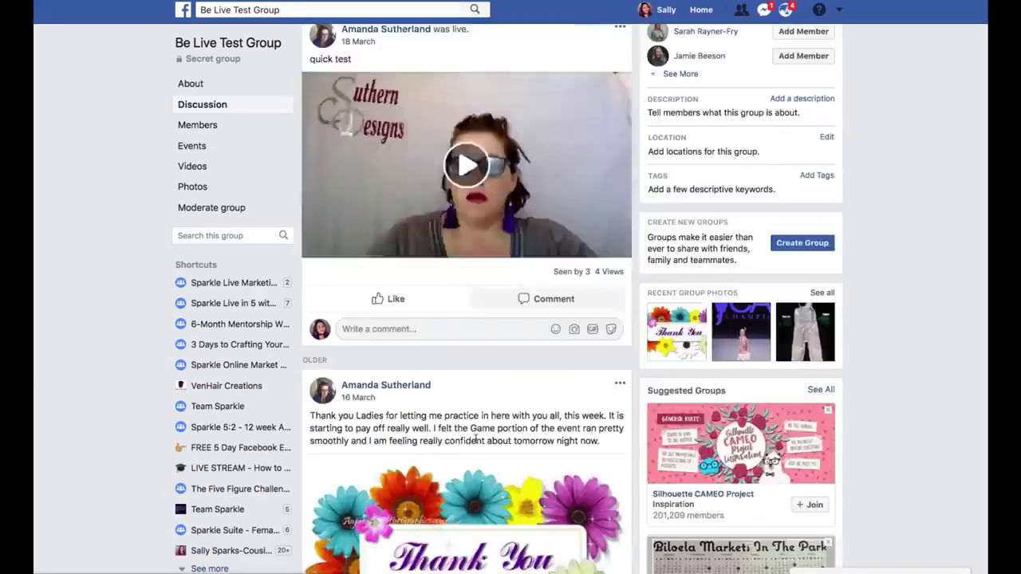
{"action": "scroll", "coordinate": [510, 423], "scroll_direction": "up", "scroll_amount": 7}
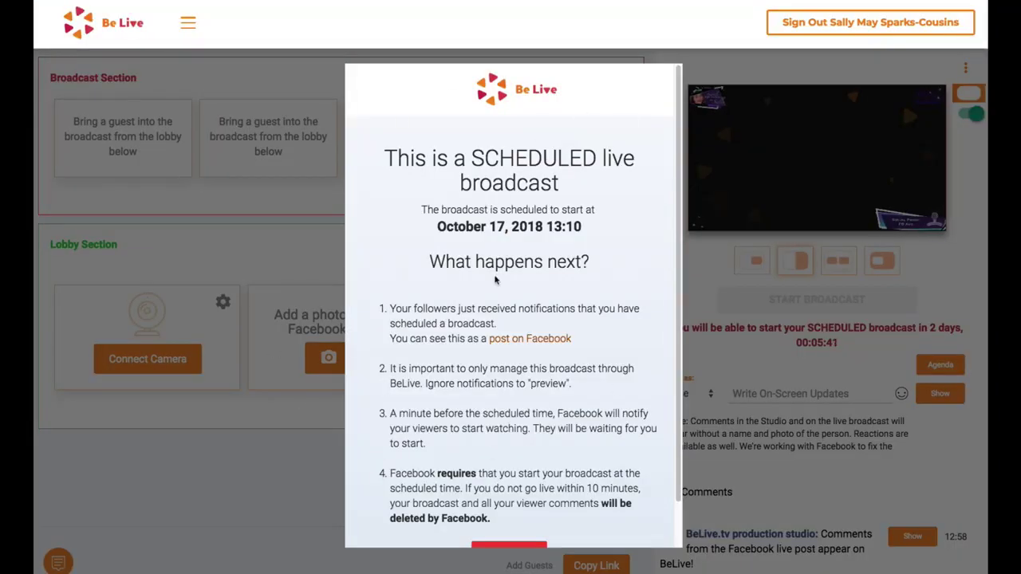
Step: Finish the scheduled-for-October-17 confirmation to return to the studio
{"action": "scroll", "coordinate": [462, 319], "scroll_direction": "down", "scroll_amount": 1}
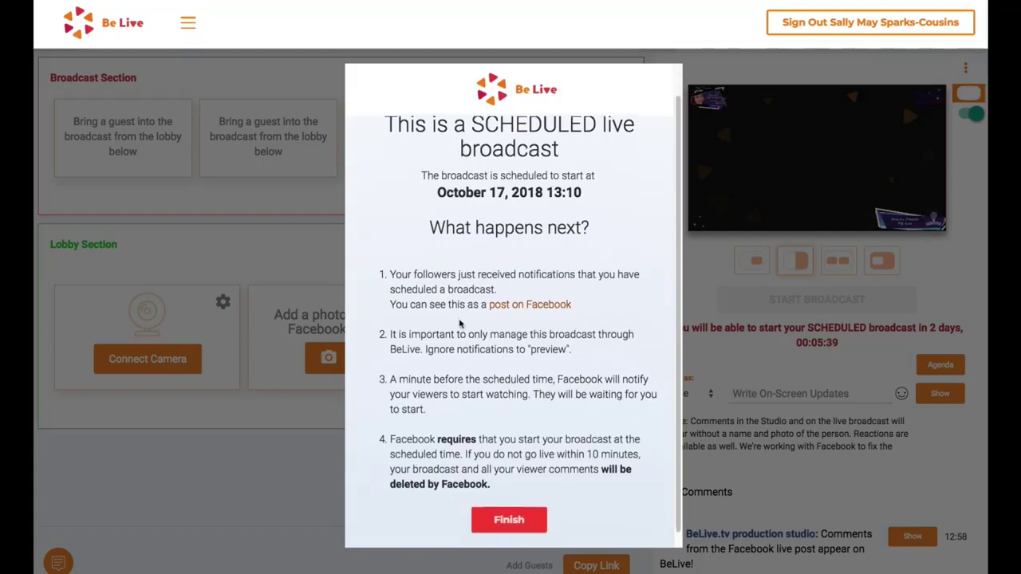
{"action": "scroll", "coordinate": [460, 323], "scroll_direction": "down", "scroll_amount": 1}
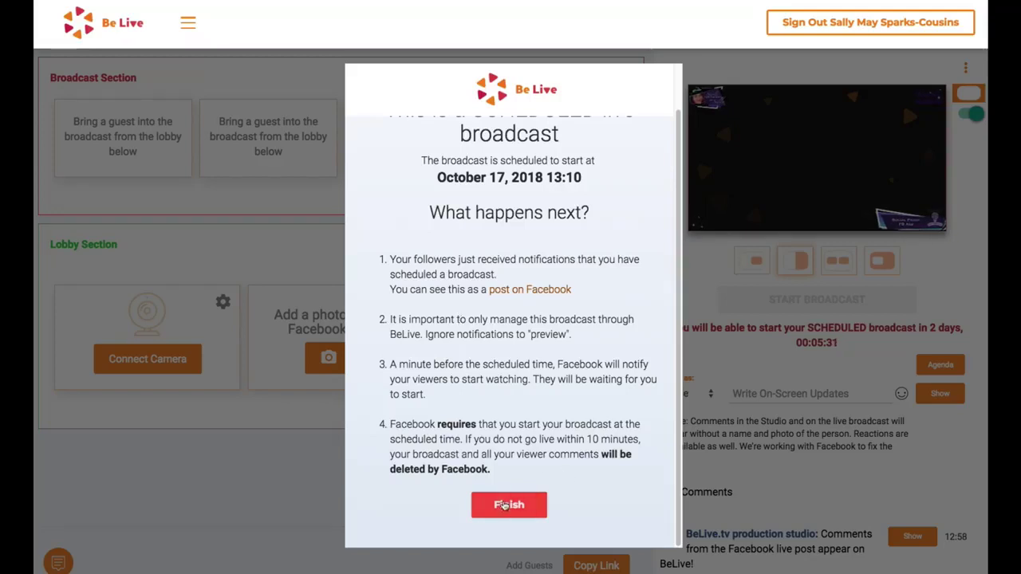
{"action": "left_click", "coordinate": [507, 505]}
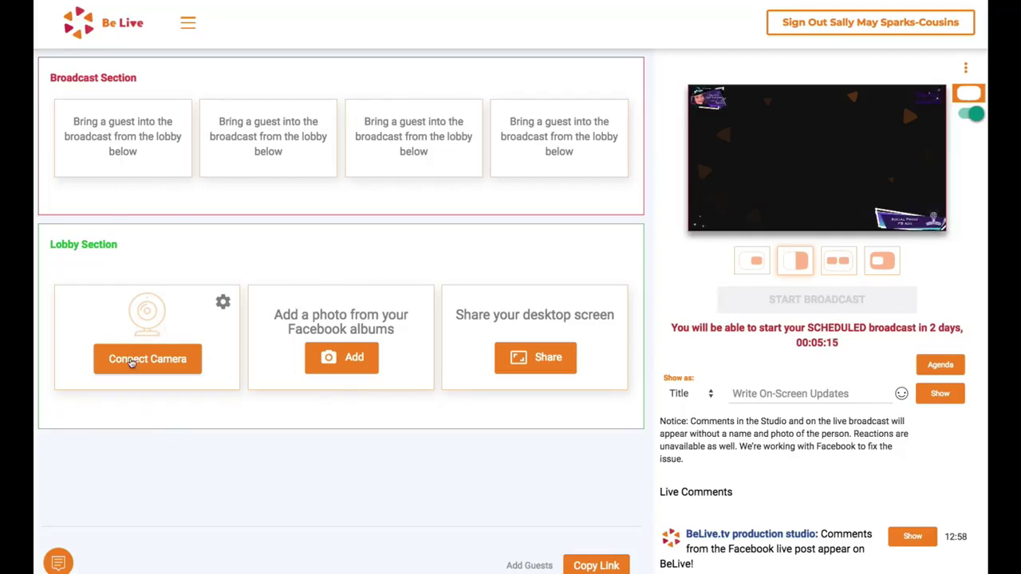
Step: Connect the camera, send the host's lobby feed to the broadcast, and open the agenda planner
{"action": "left_click", "coordinate": [183, 361]}
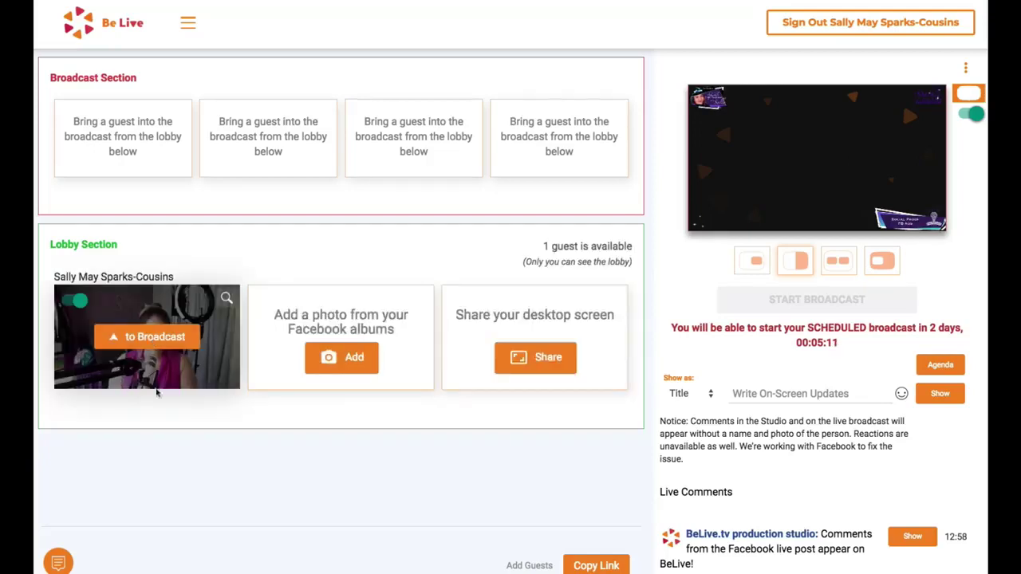
{"action": "left_click", "coordinate": [147, 338]}
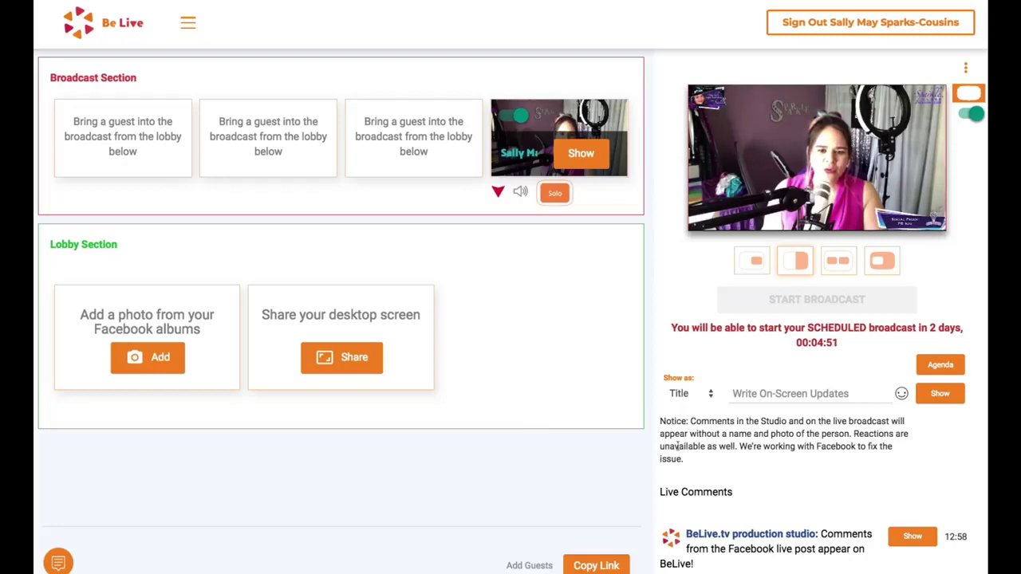
{"action": "left_click", "coordinate": [940, 365]}
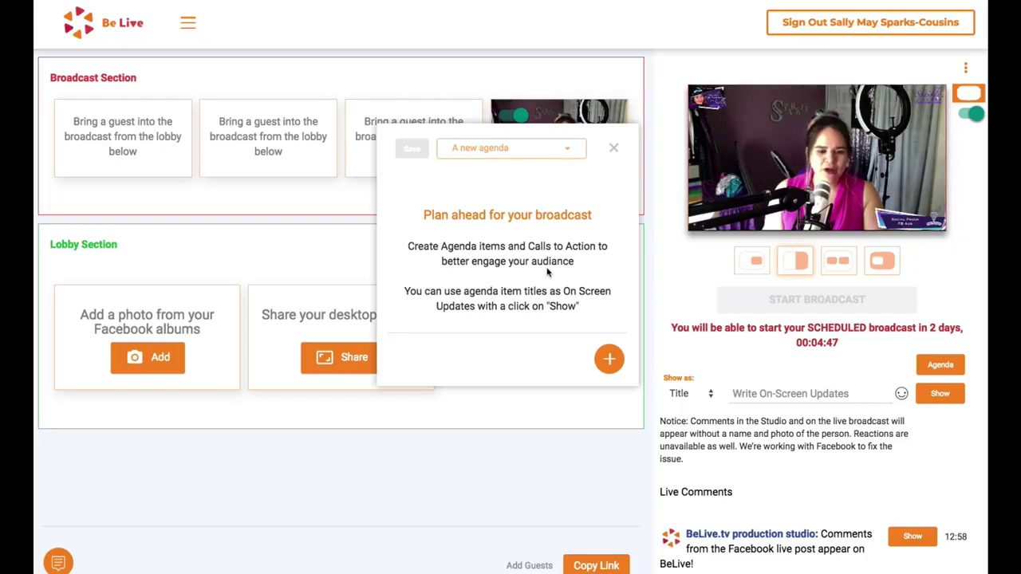
Step: Add 'Introduction' as the first agenda item
{"action": "left_click", "coordinate": [609, 359]}
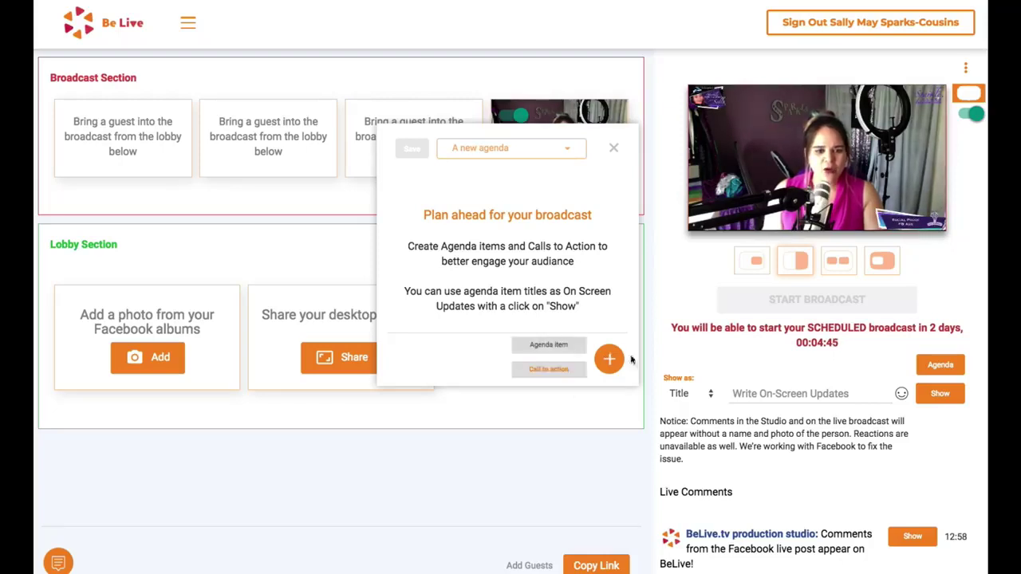
{"action": "left_click", "coordinate": [548, 348]}
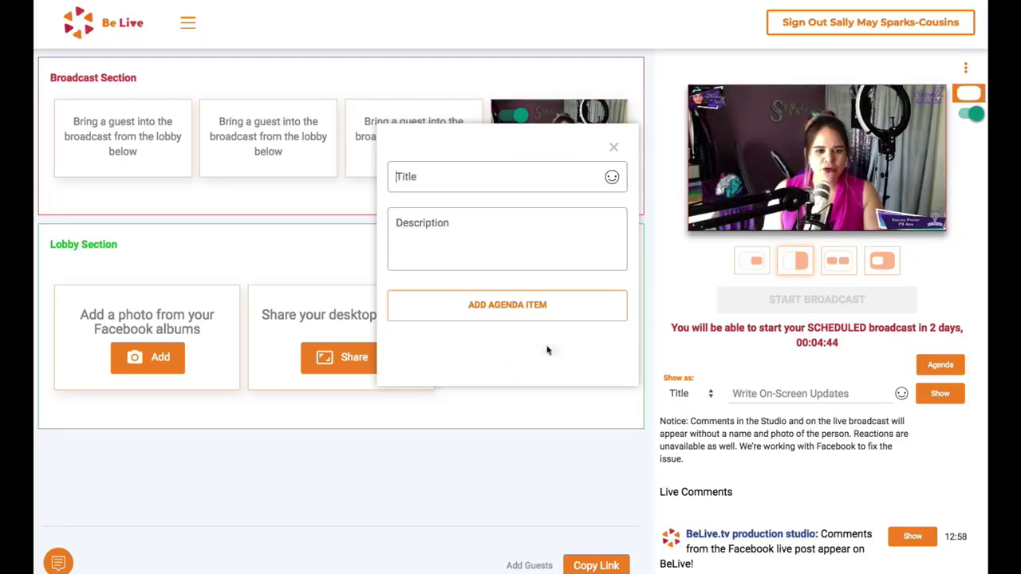
{"action": "left_click", "coordinate": [413, 176]}
{"action": "type", "text": "Intr"}
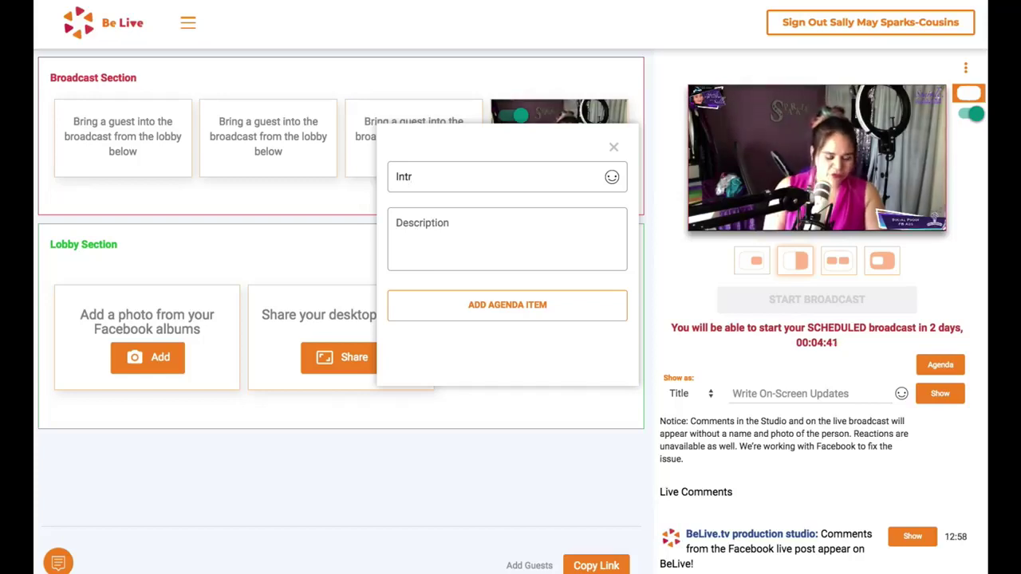
{"action": "type", "text": "ioduction"}
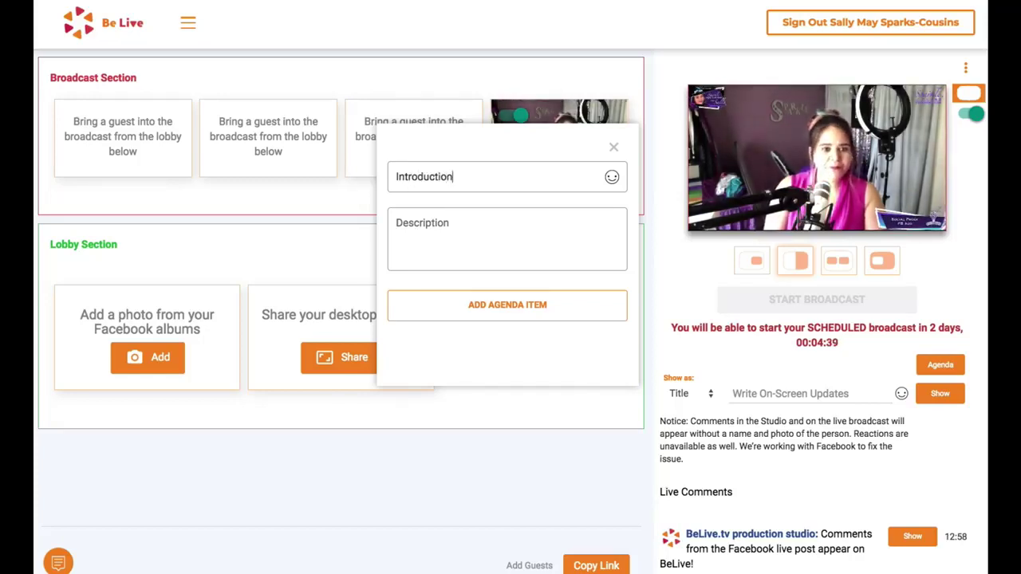
{"action": "left_click", "coordinate": [521, 311]}
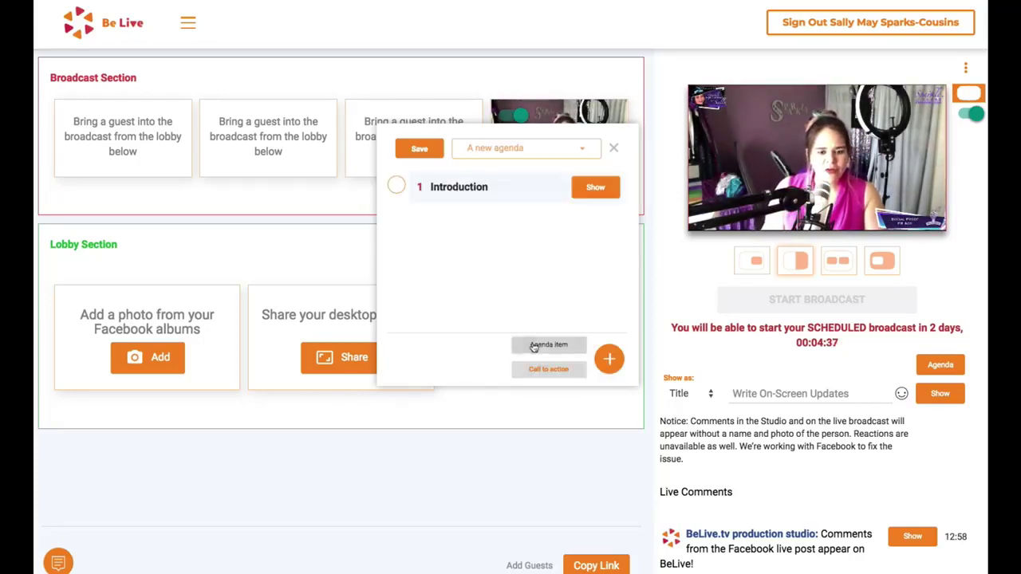
Step: Add 'Content' as the second agenda item and begin a third titled 'CTA'
{"action": "left_click", "coordinate": [532, 346]}
{"action": "type", "text": "C"}
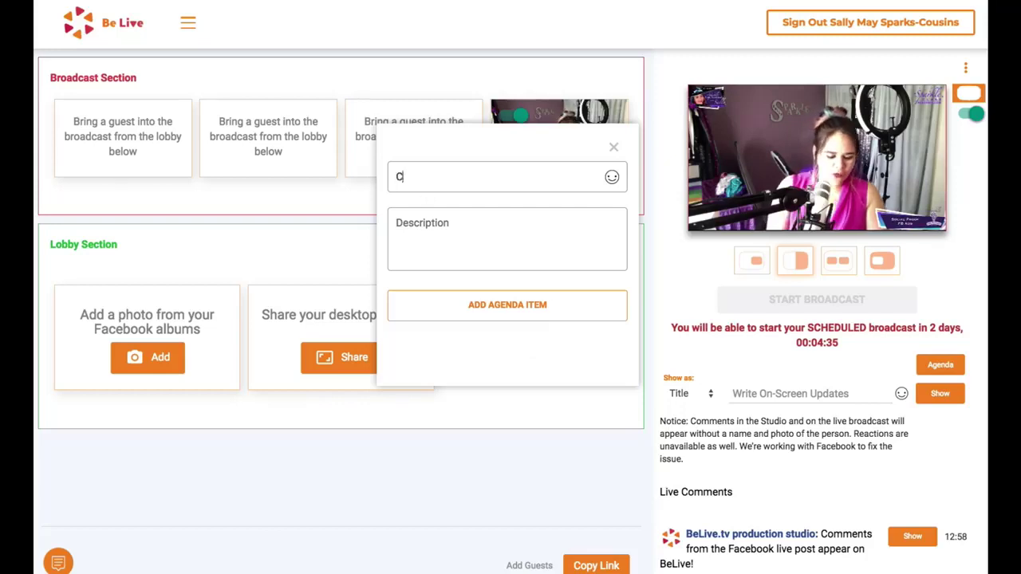
{"action": "type", "text": "ontent"}
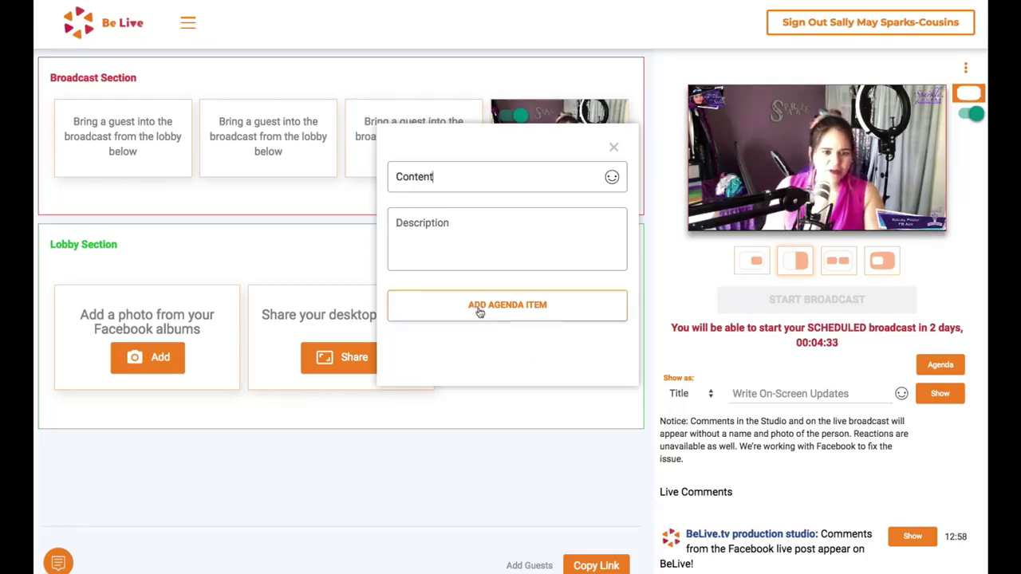
{"action": "left_click", "coordinate": [479, 311]}
{"action": "left_click", "coordinate": [550, 345]}
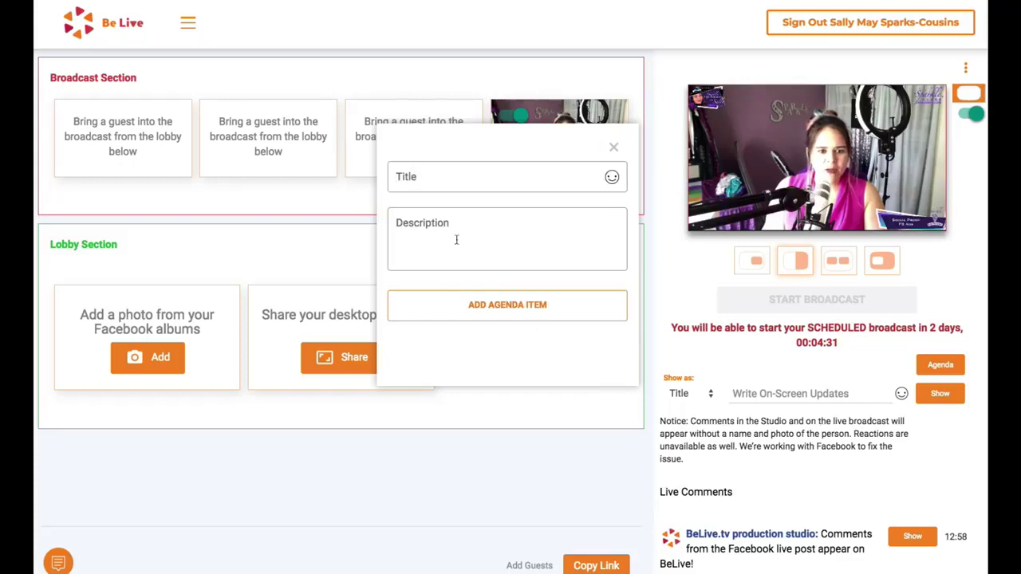
{"action": "type", "text": "CTA"}
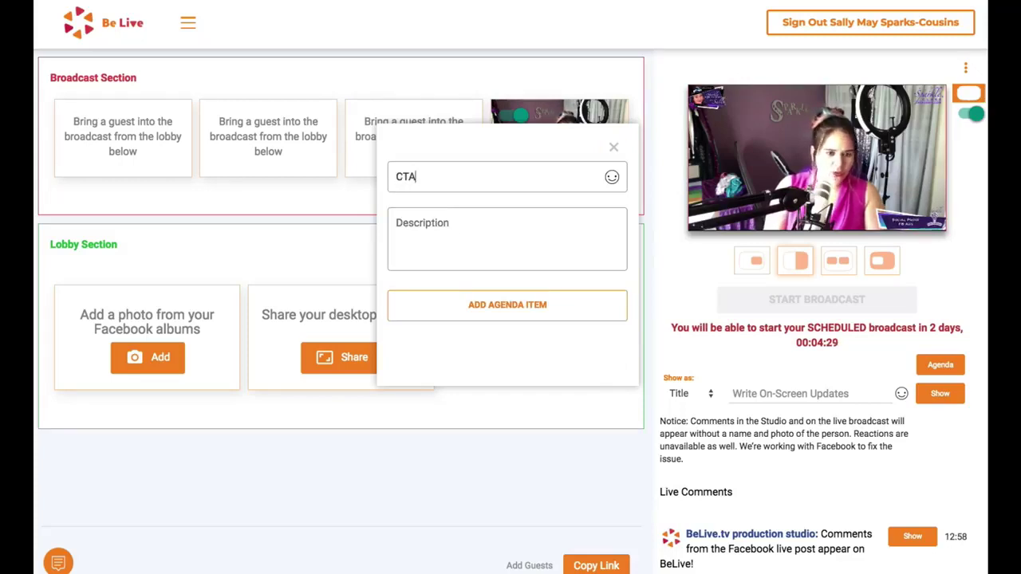
{"action": "left_click", "coordinate": [520, 304]}
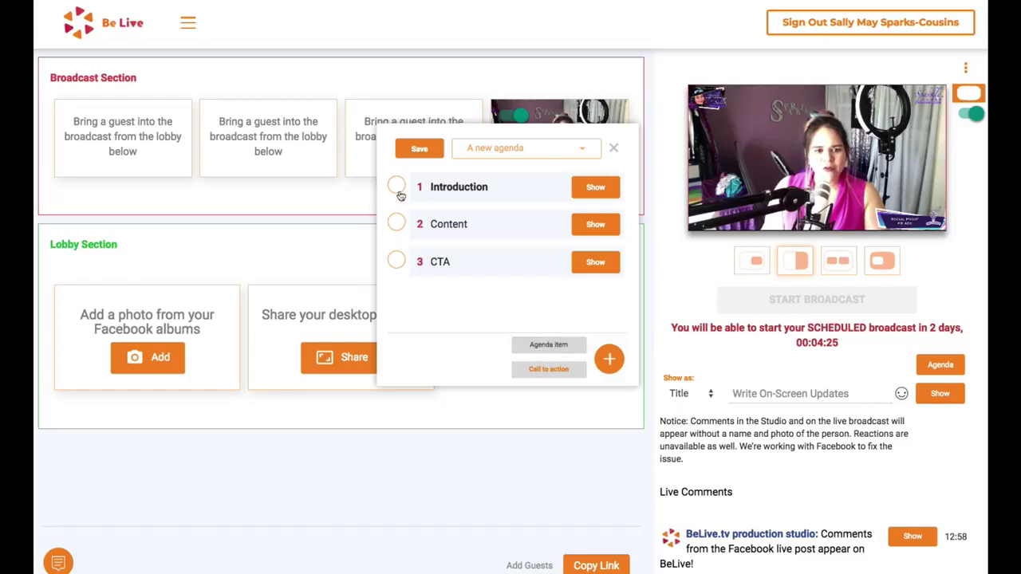
Step: Show the Introduction, Content, then CTA banners in turn, leaving CTA on air
{"action": "left_click", "coordinate": [595, 187]}
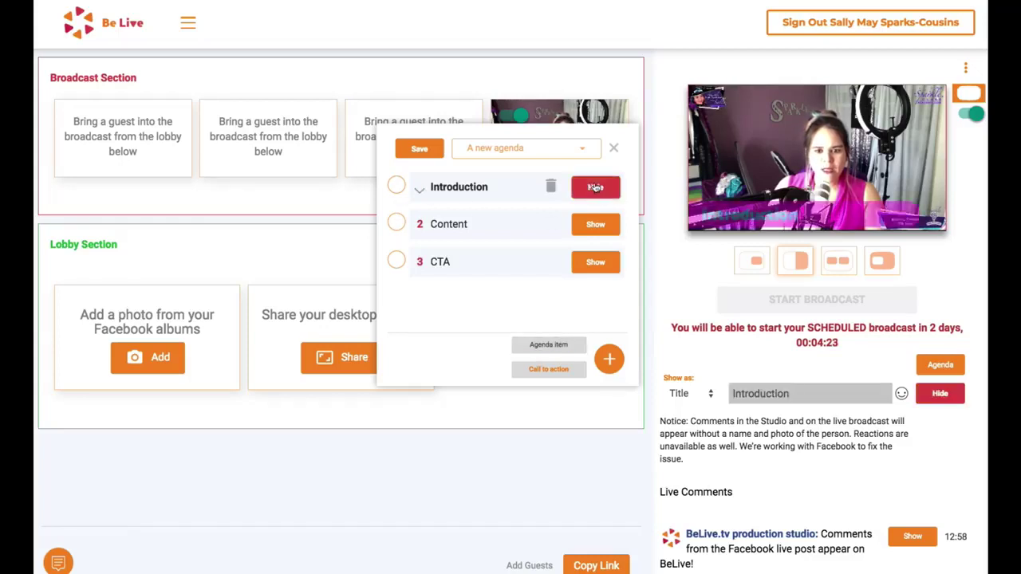
{"action": "left_click", "coordinate": [596, 224]}
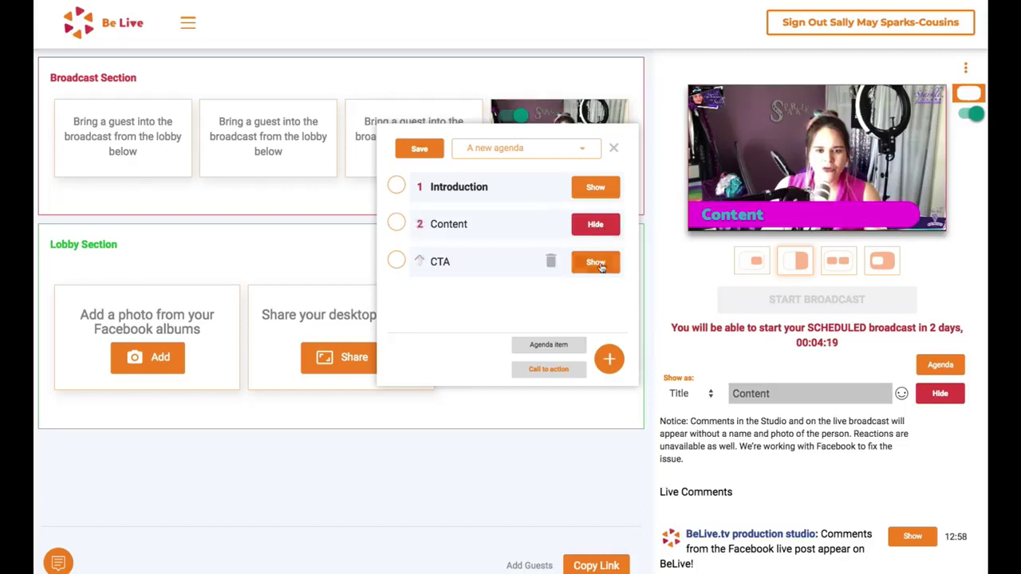
{"action": "left_click", "coordinate": [594, 262]}
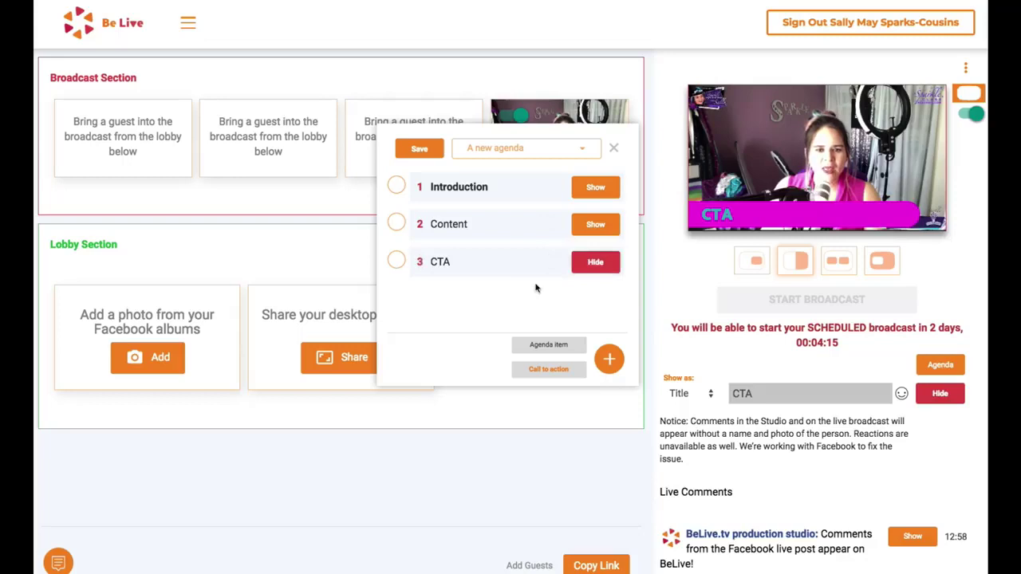
Step: Add the agenda item 'Flat Rate Postage AUS Wide $9.95'
{"action": "left_click", "coordinate": [547, 371]}
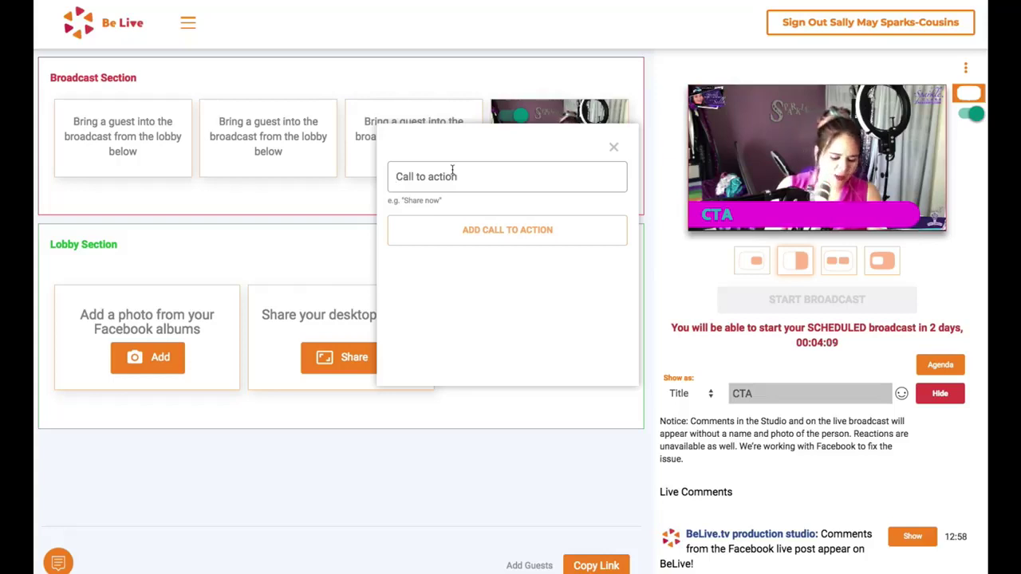
{"action": "type", "text": "Pod"}
{"action": "key", "text": "BackSpace"}
{"action": "key", "text": "BackSpace"}
{"action": "key", "text": "BackSpace"}
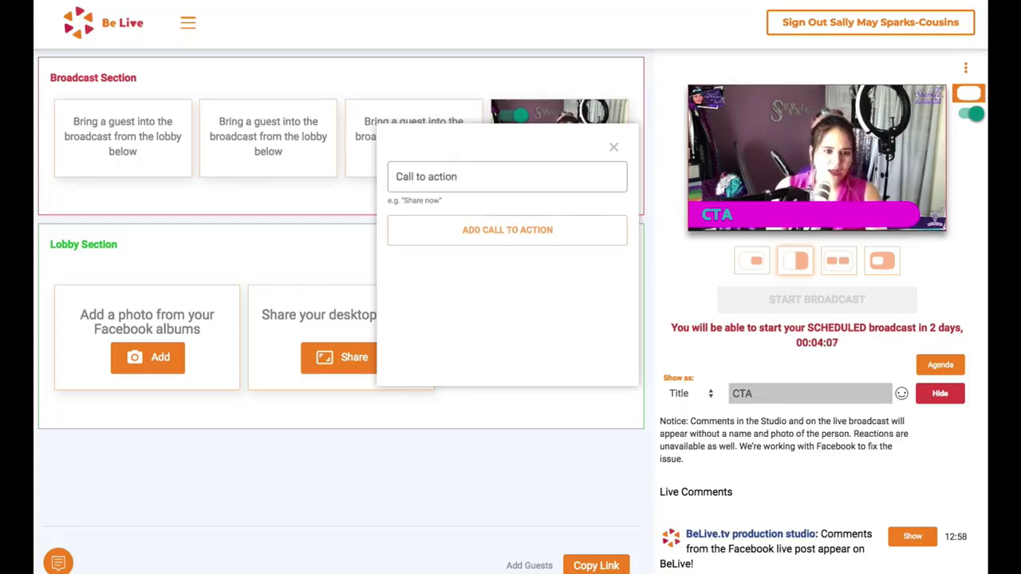
{"action": "type", "text": "Flat"}
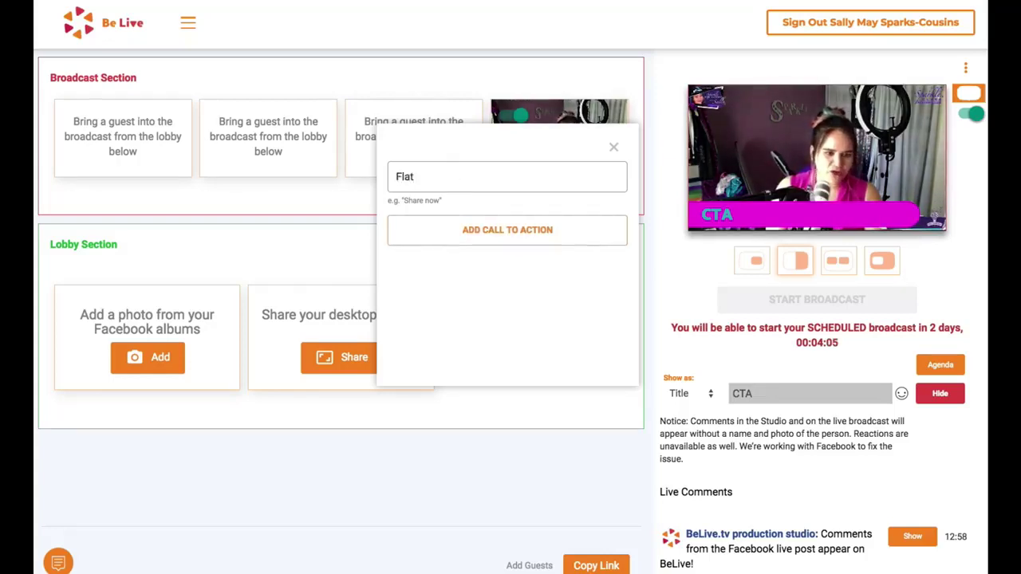
{"action": "type", "text": " Rate Post"}
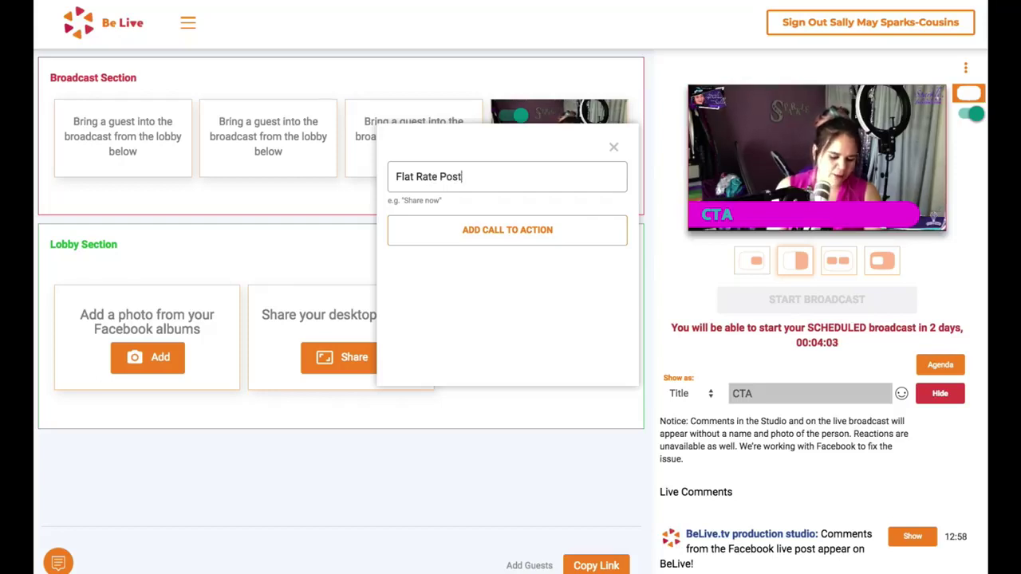
{"action": "type", "text": "age AUS W"}
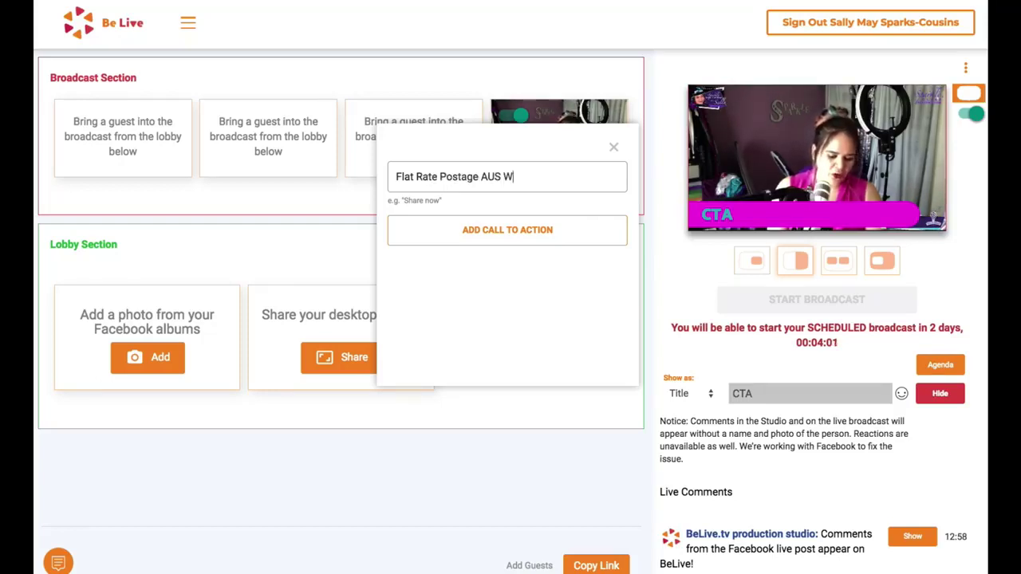
{"action": "type", "text": "ID"}
{"action": "key", "text": "BackSpace"}
{"action": "key", "text": "BackSpace"}
{"action": "key", "text": "BackSpace"}
{"action": "key", "text": "BackSpace"}
{"action": "key", "text": "BackSpace"}
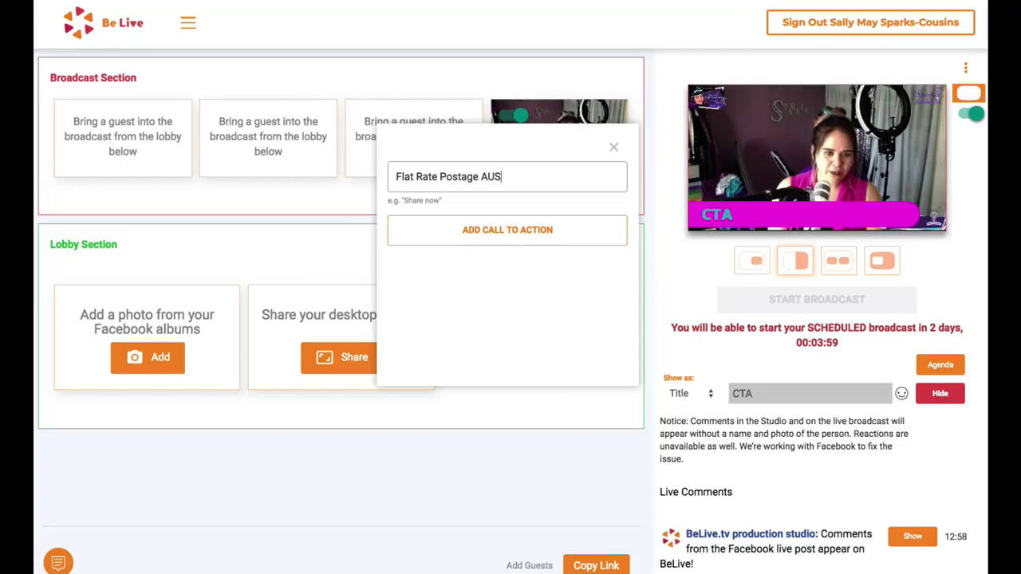
{"action": "type", "text": "Wide $96."}
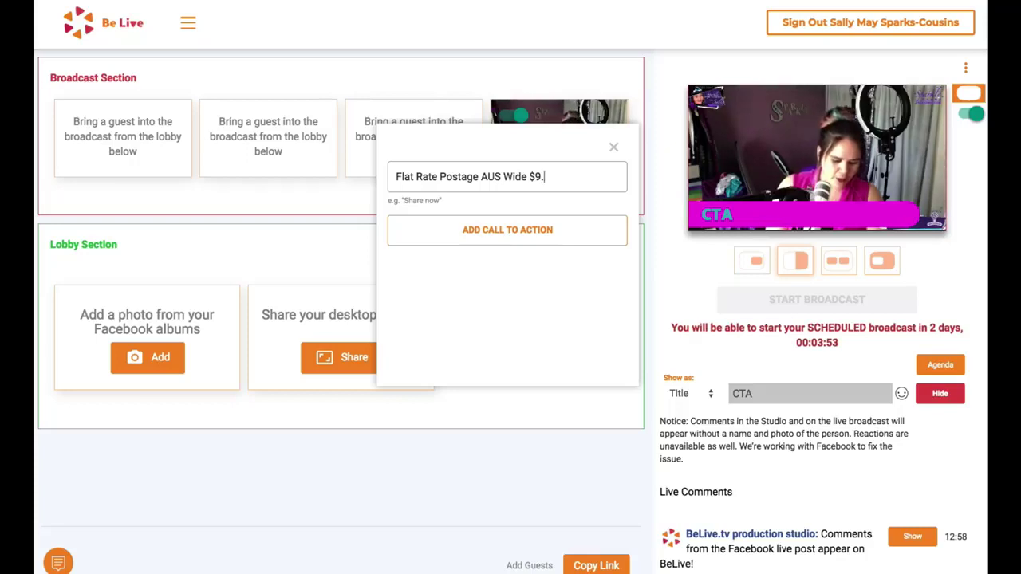
{"action": "type", "text": "95"}
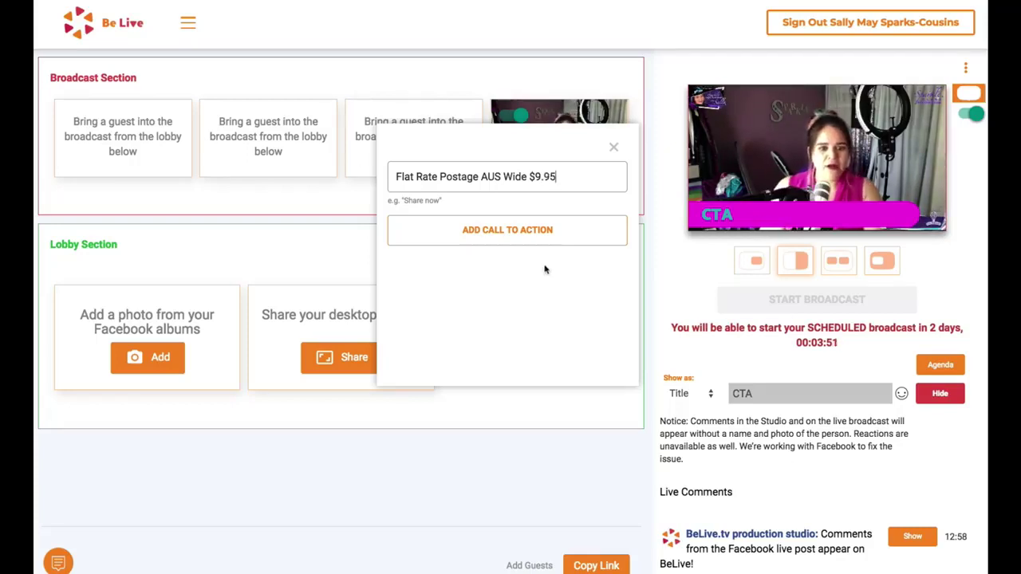
{"action": "left_click", "coordinate": [513, 233]}
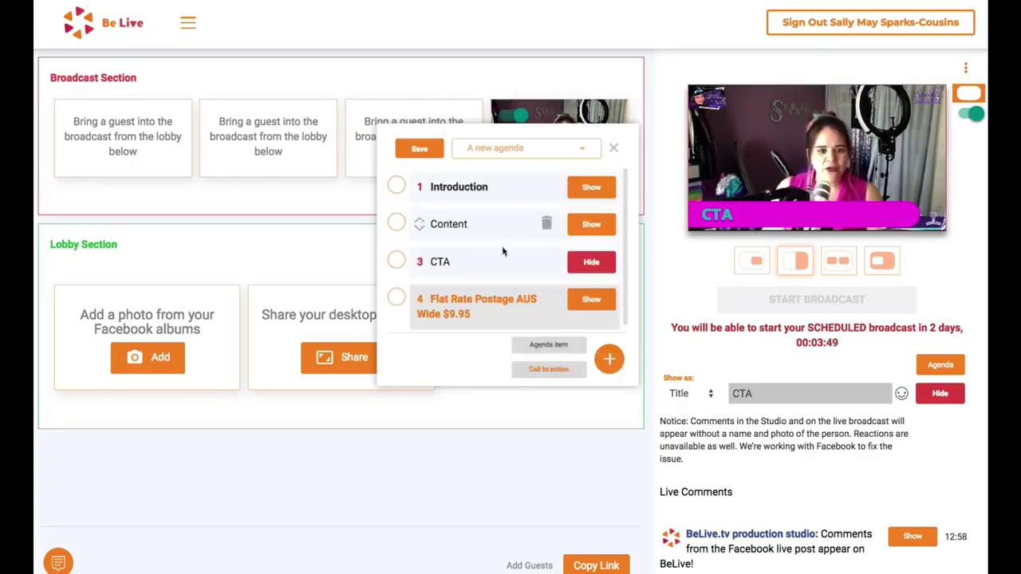
Step: Draft the call to action 'Share this live to your Profile for a shout out - Comment SHARED when done!'
{"action": "left_click", "coordinate": [542, 370]}
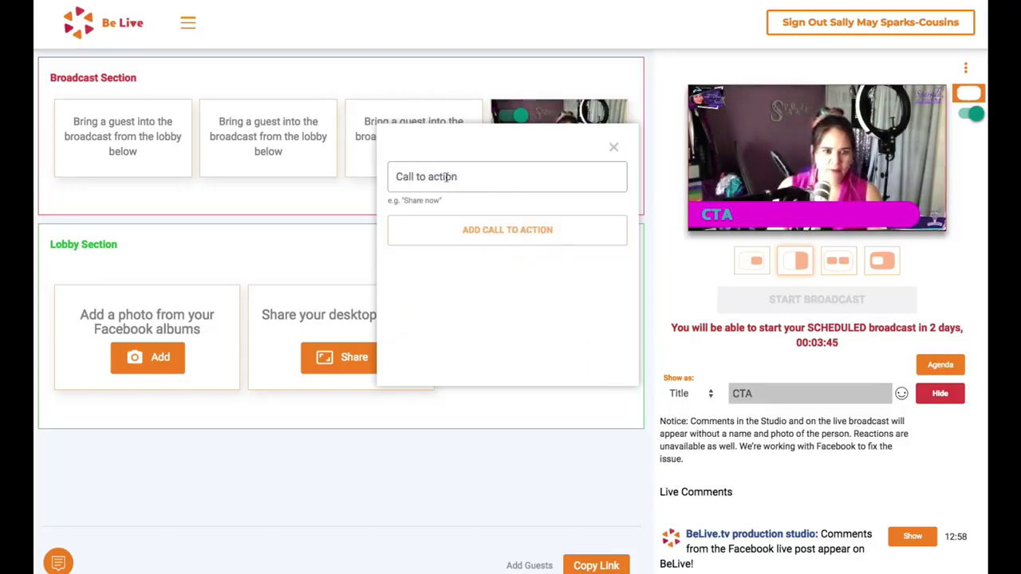
{"action": "type", "text": "Shre"}
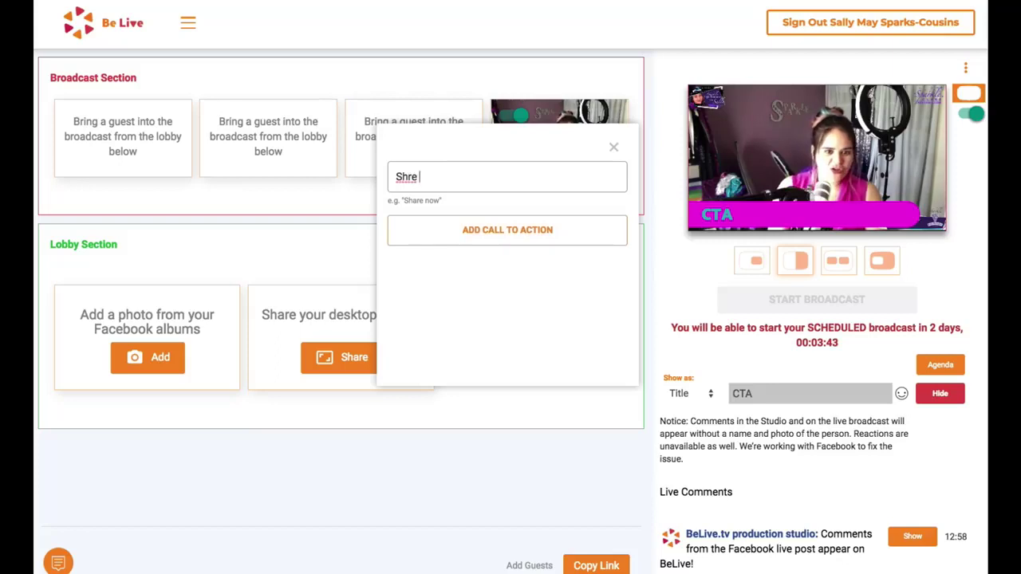
{"action": "key", "text": "BackSpace"}
{"action": "key", "text": "BackSpace"}
{"action": "type", "text": "are t"}
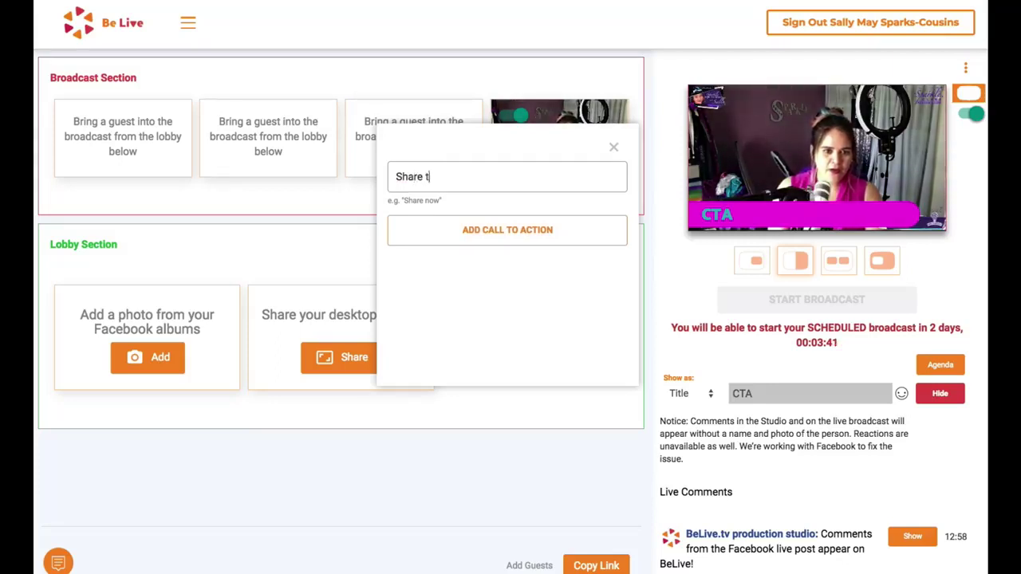
{"action": "type", "text": "his live"}
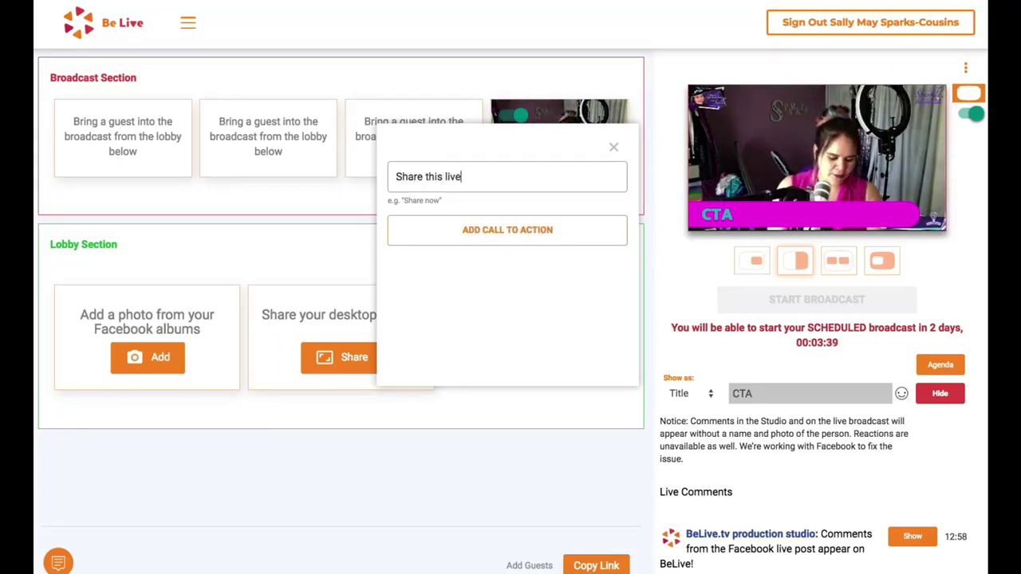
{"action": "type", "text": " to your"}
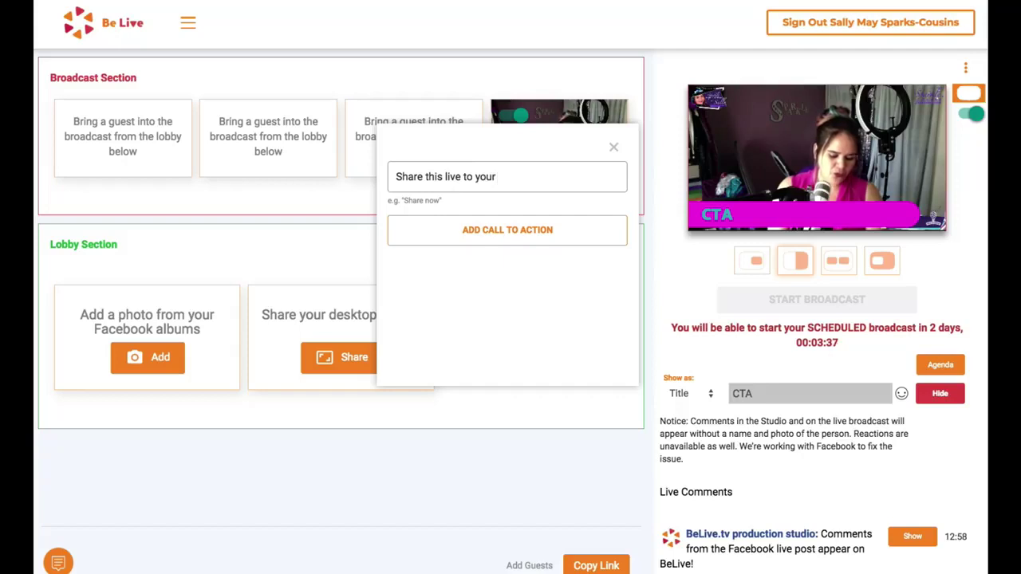
{"action": "type", "text": " Pro"}
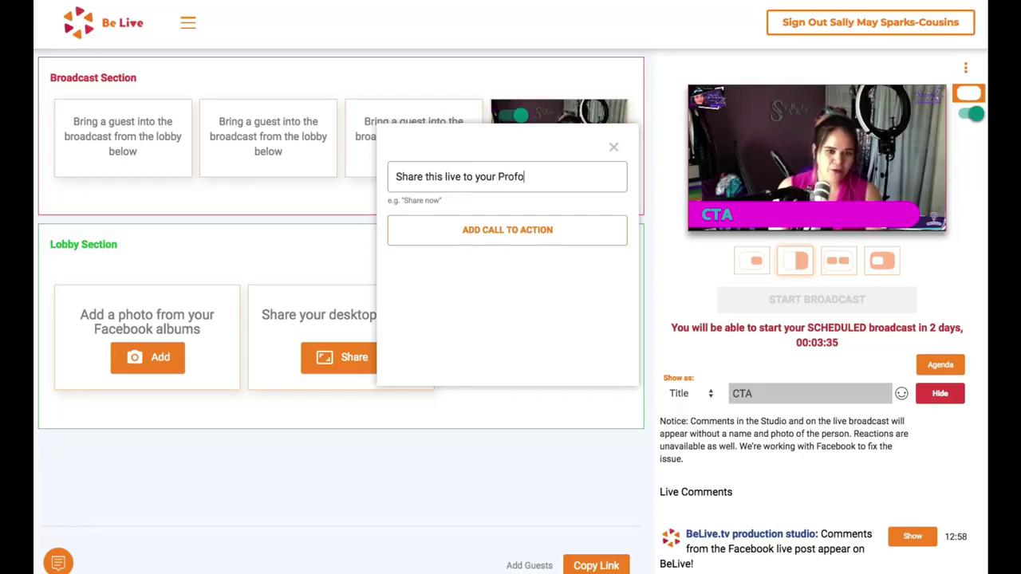
{"action": "type", "text": "fo"}
{"action": "key", "text": "BackSpace"}
{"action": "type", "text": "ile for"}
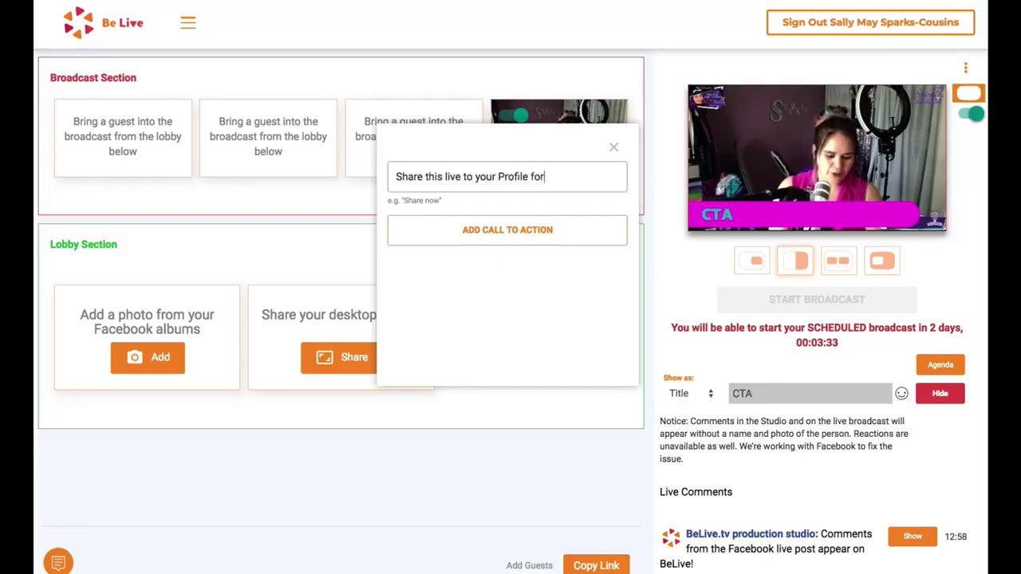
{"action": "type", "text": " a shout "}
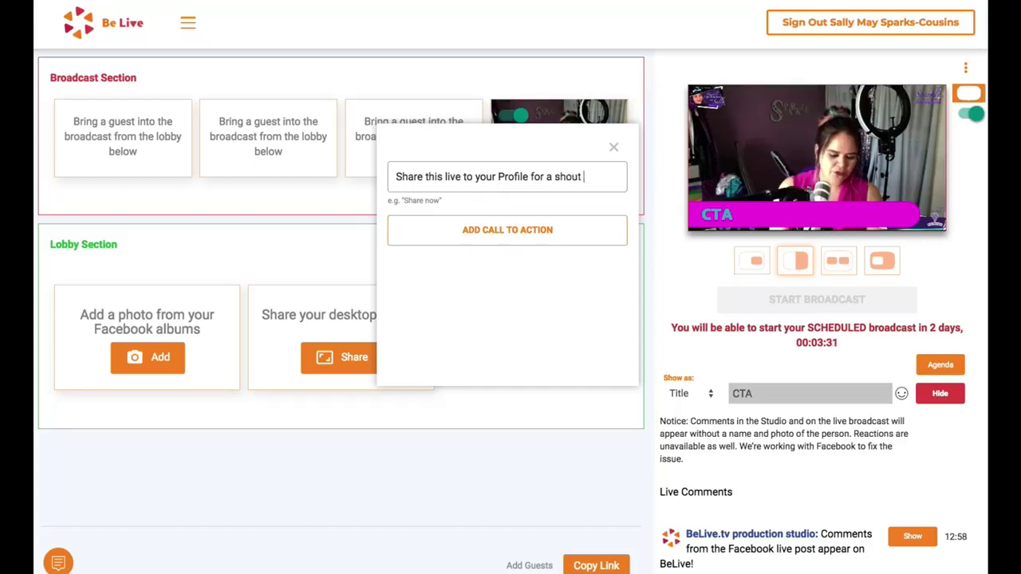
{"action": "type", "text": "out -"}
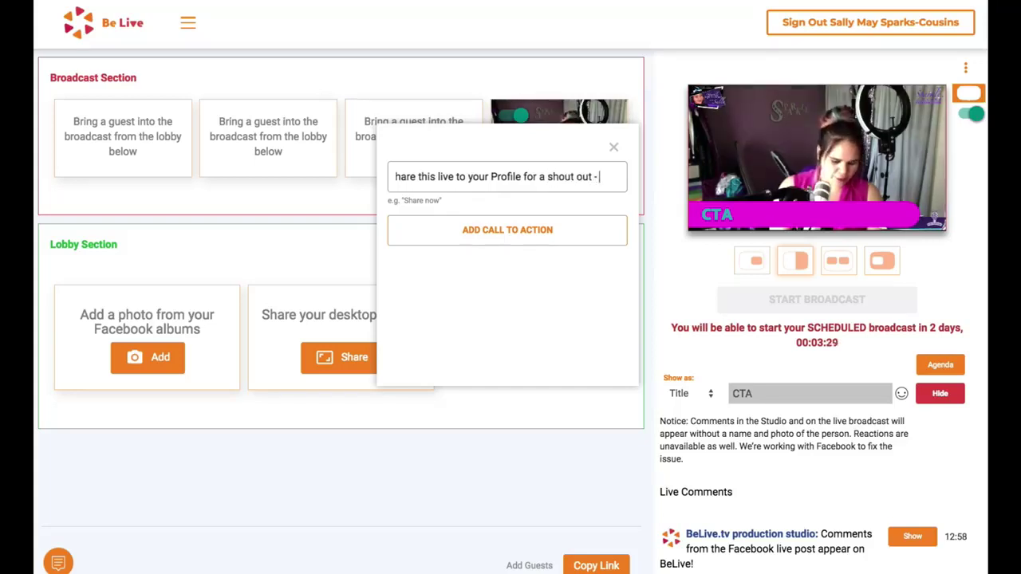
{"action": "type", "text": " Comment SHA"}
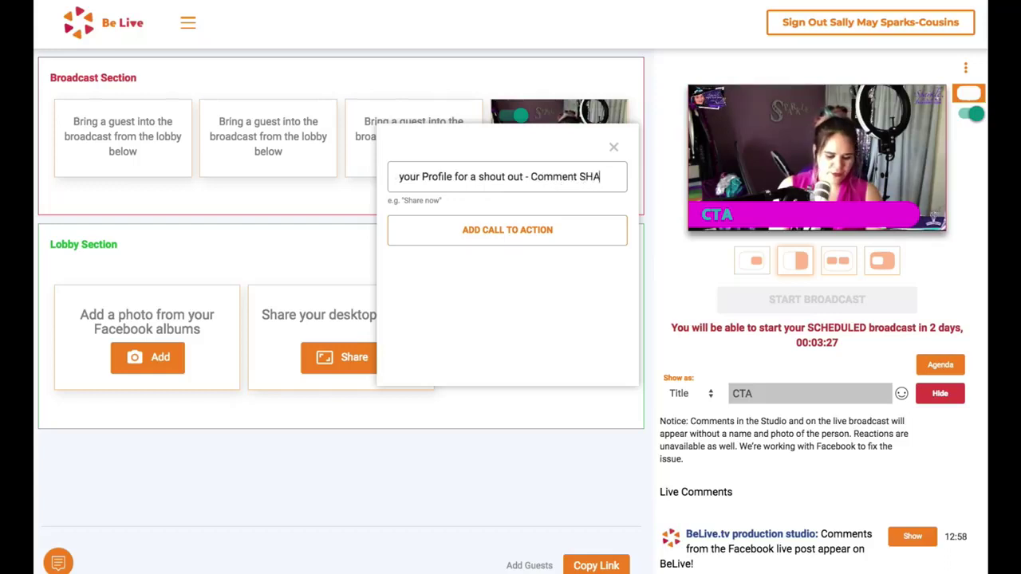
{"action": "type", "text": "RED when "}
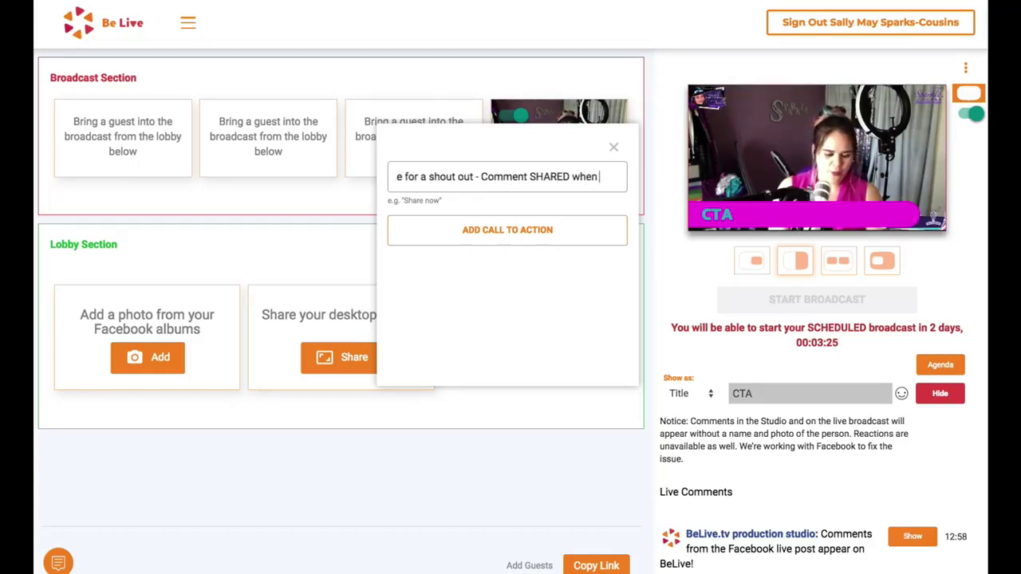
{"action": "type", "text": "done"}
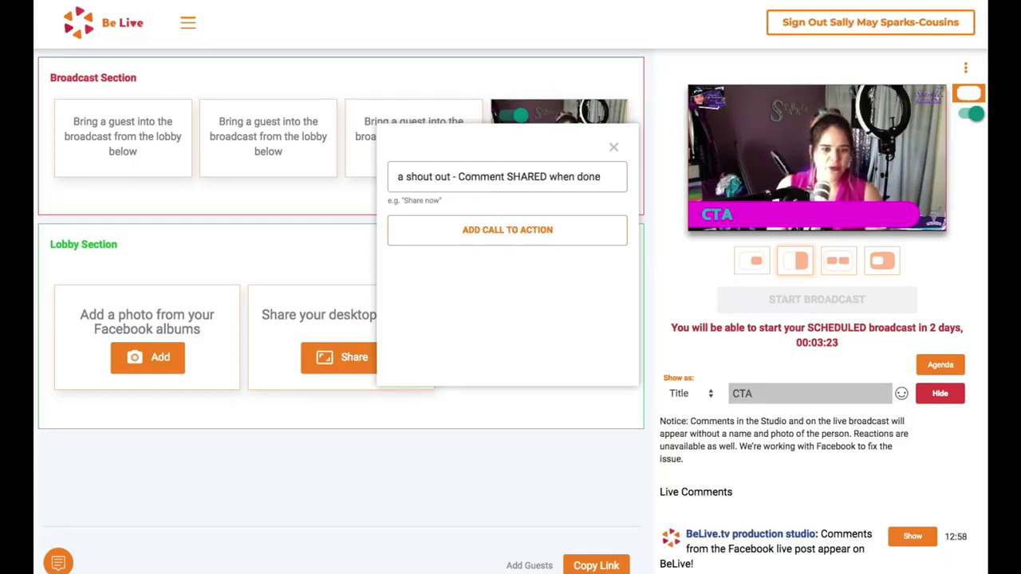
{"action": "type", "text": "!"}
Step: Add the share call to action, air Flat Rate Postage then the share crawler, and close the agenda
{"action": "left_click", "coordinate": [524, 231]}
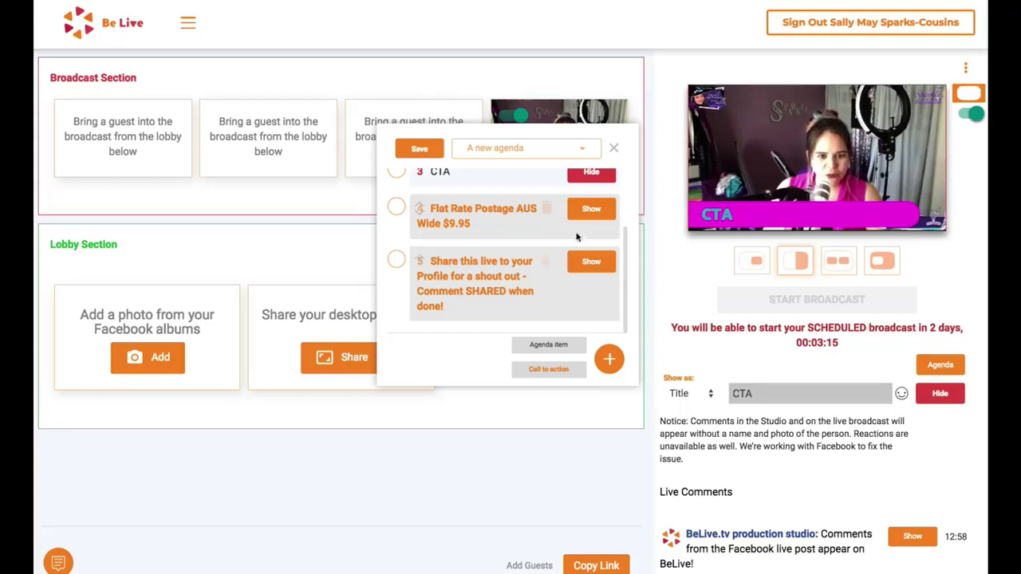
{"action": "left_click", "coordinate": [591, 210]}
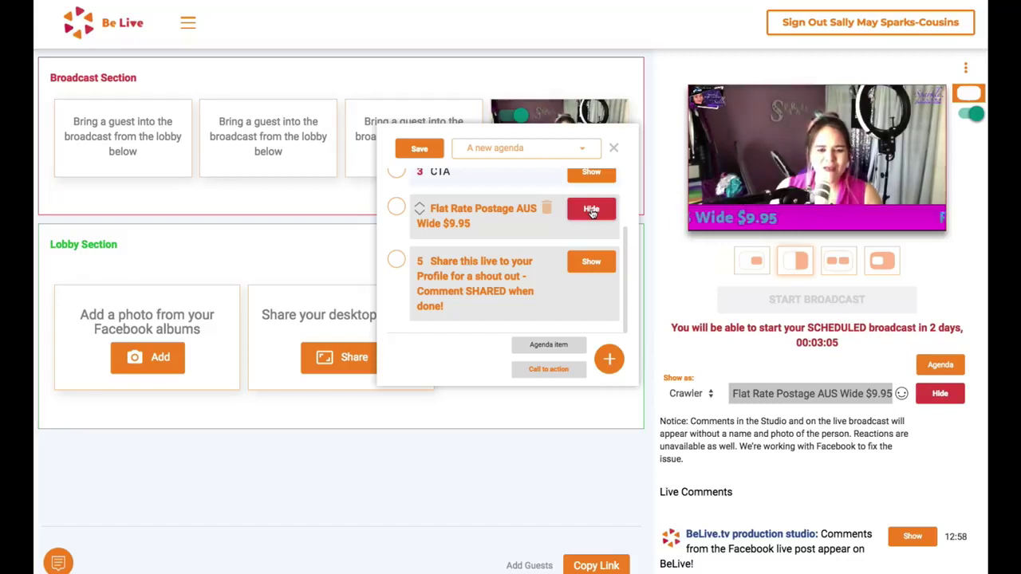
{"action": "left_click", "coordinate": [590, 266]}
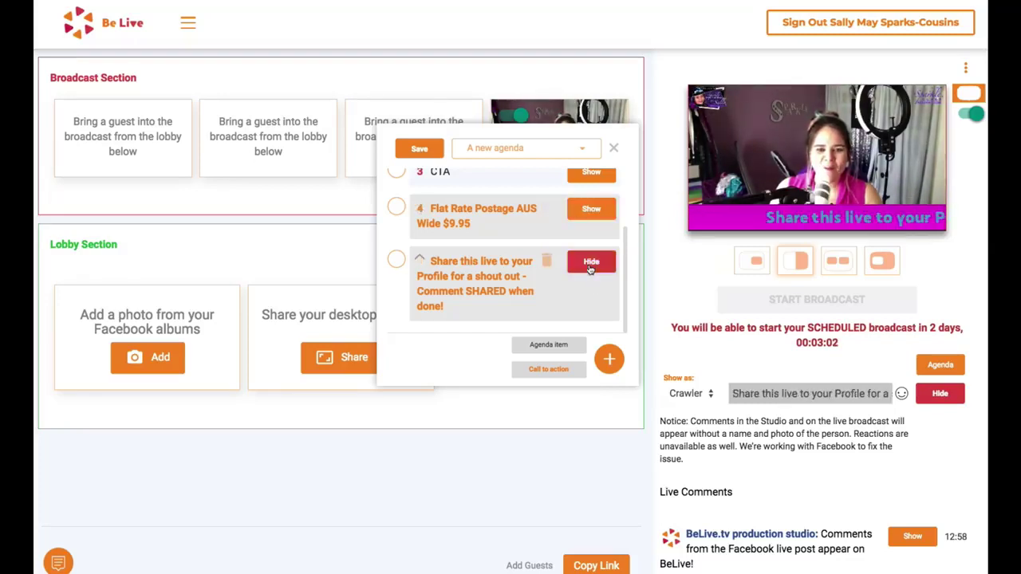
{"action": "left_click", "coordinate": [615, 149]}
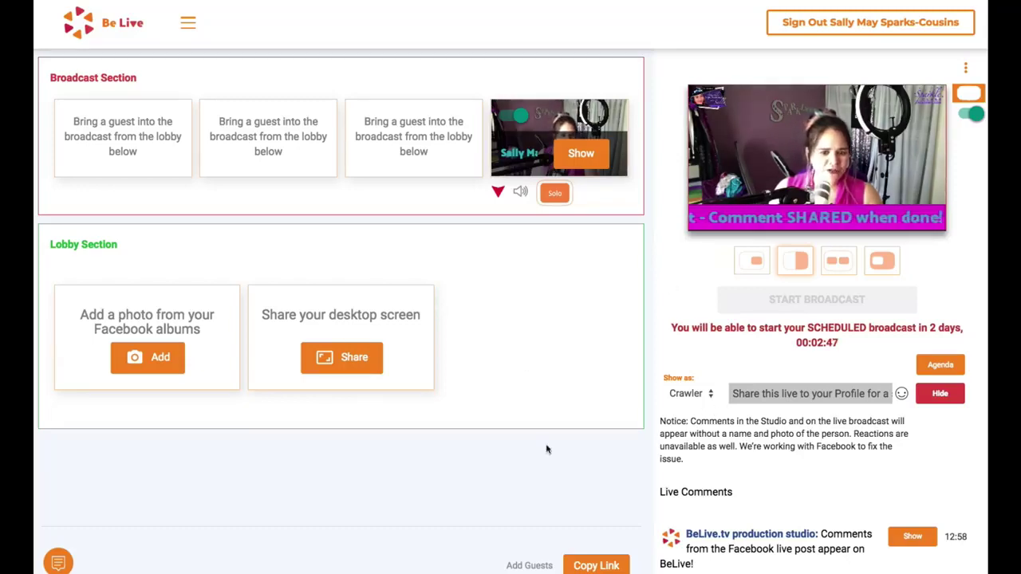
Step: Reopen the agenda, cycle the Introduction, Content and CTA banners to end on CTA, then start screen sharing
{"action": "scroll", "coordinate": [674, 449], "scroll_direction": "down", "scroll_amount": 1}
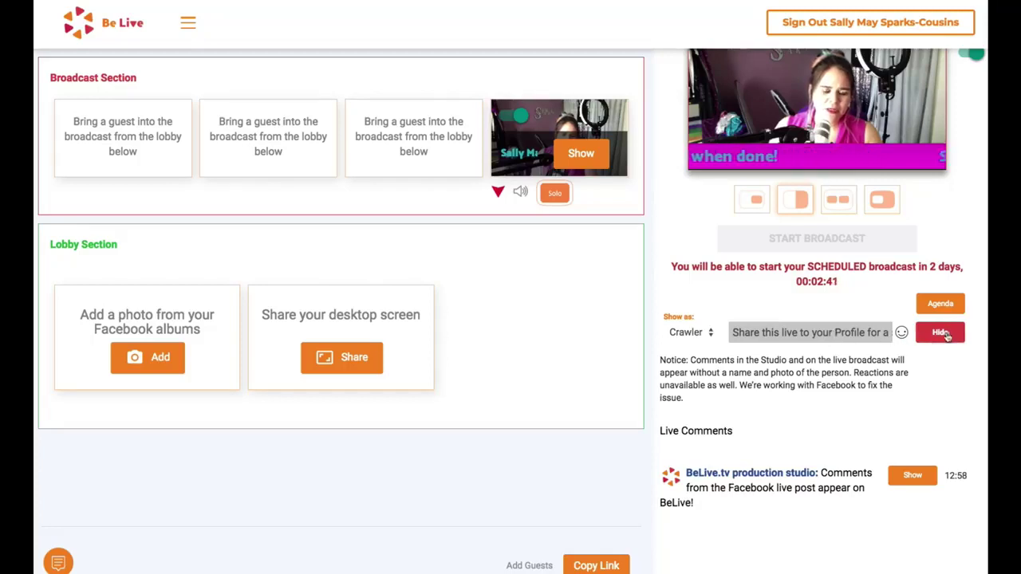
{"action": "left_click", "coordinate": [939, 304]}
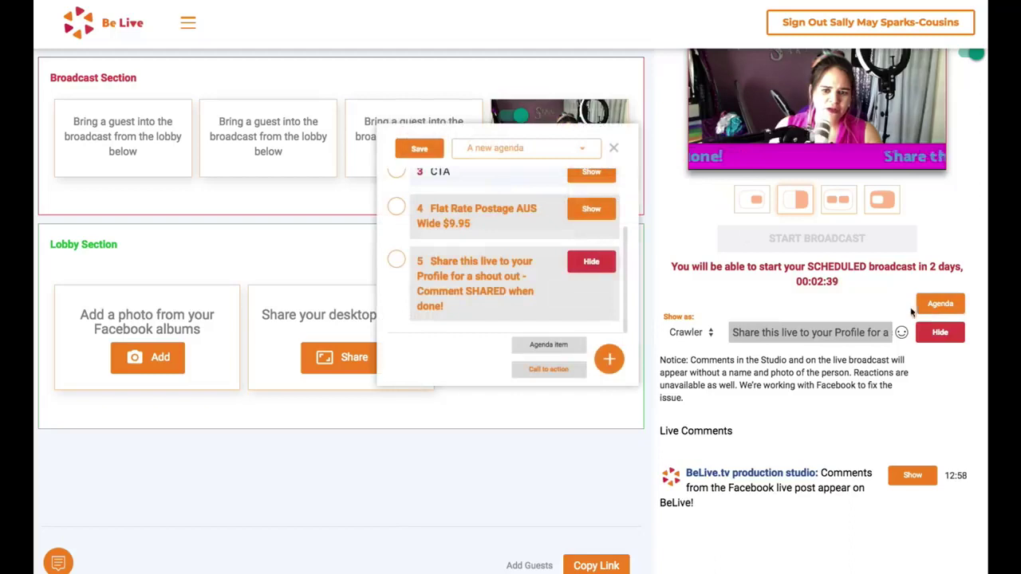
{"action": "mouse_move", "coordinate": [487, 276]}
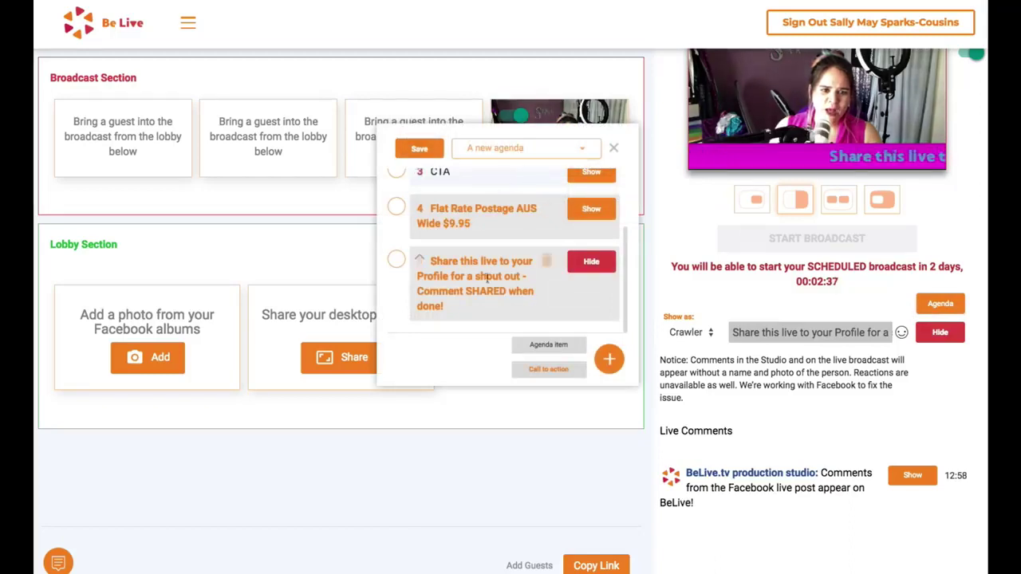
{"action": "scroll", "coordinate": [486, 276], "scroll_direction": "up", "scroll_amount": 3}
{"action": "left_click", "coordinate": [591, 186]}
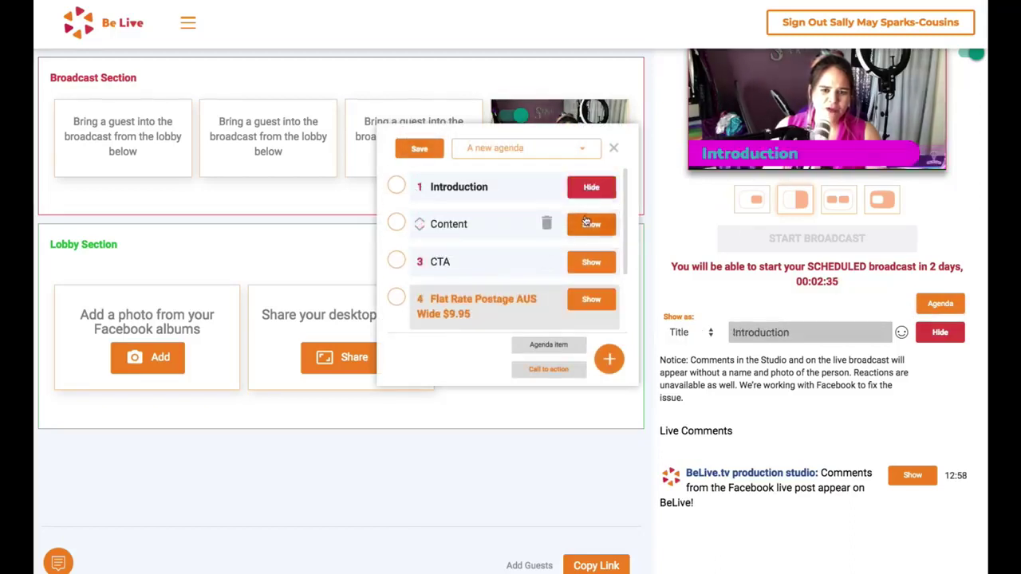
{"action": "left_click", "coordinate": [591, 225]}
{"action": "left_click", "coordinate": [591, 262]}
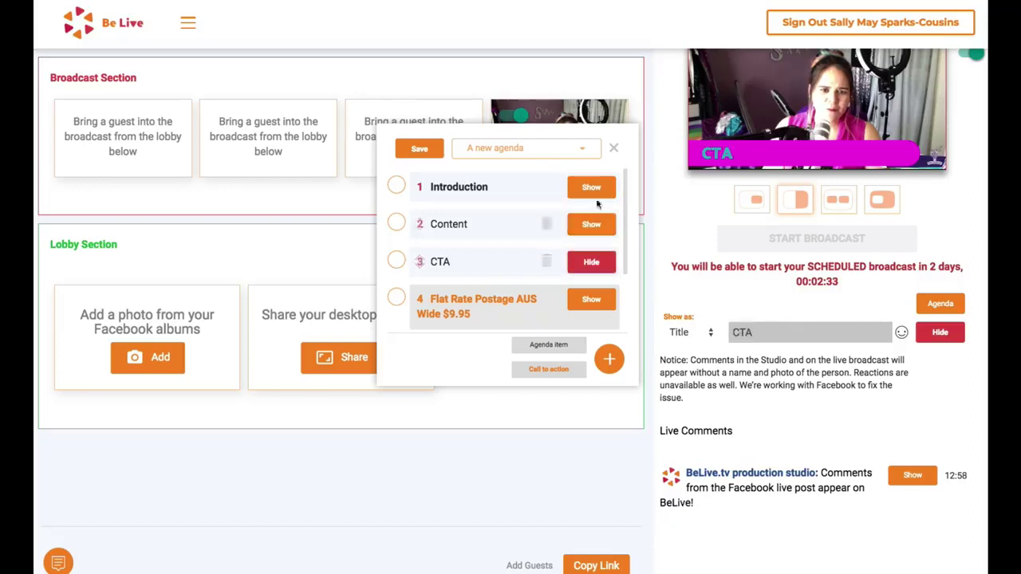
{"action": "left_click", "coordinate": [614, 147]}
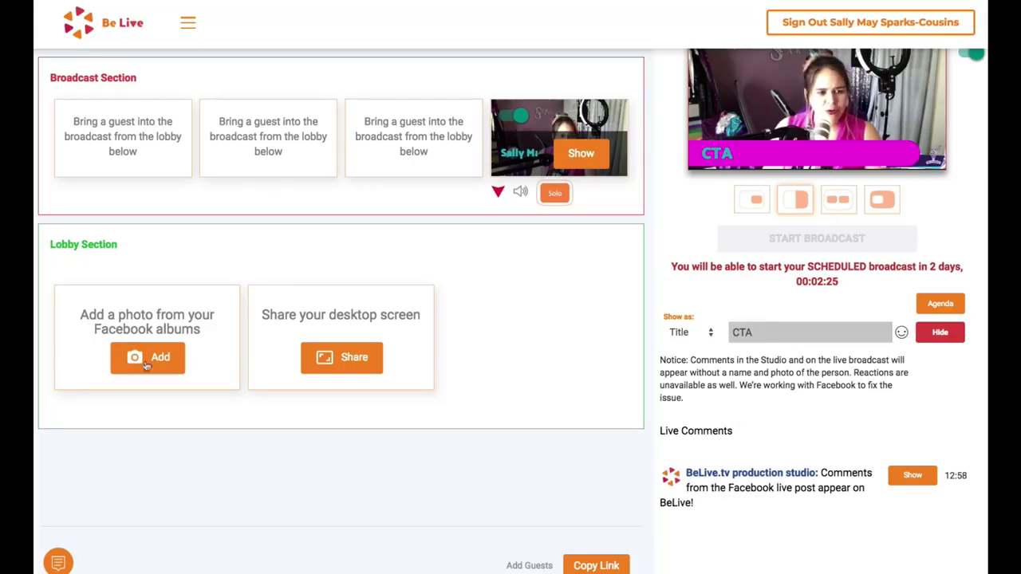
{"action": "left_click", "coordinate": [357, 362]}
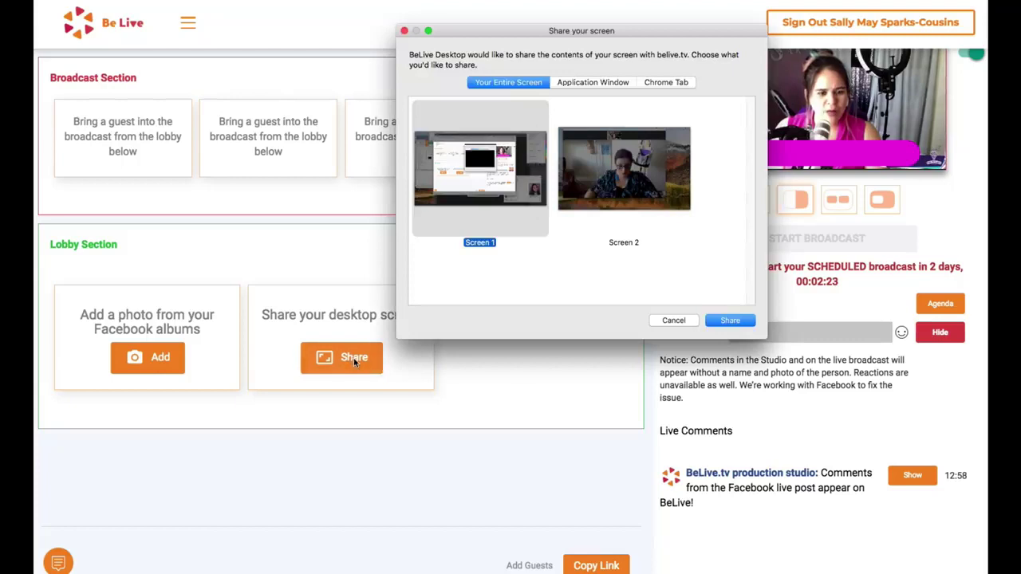
Step: Share the Illustrator 'Product Thumbnail' application window
{"action": "left_click", "coordinate": [592, 82]}
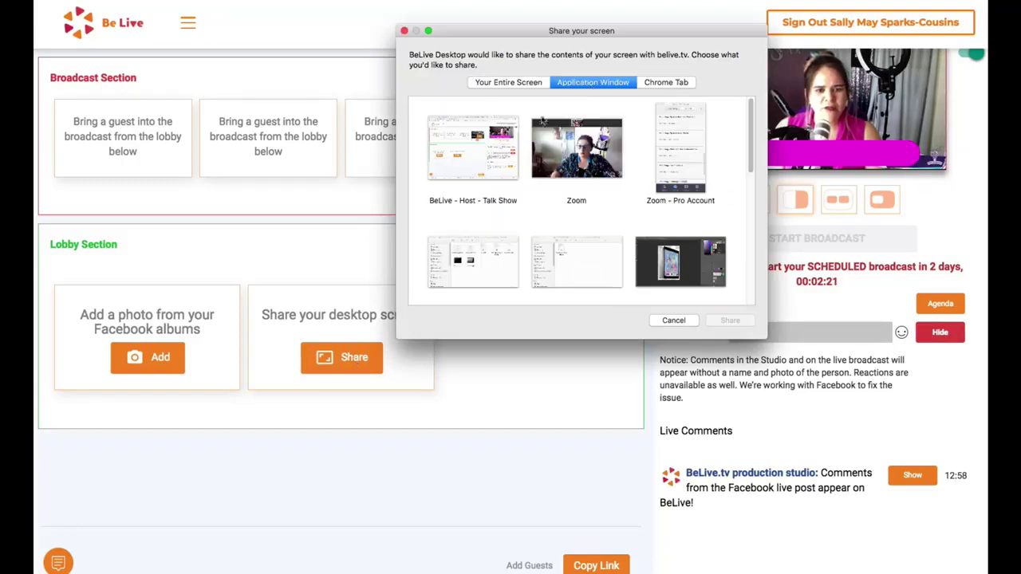
{"action": "scroll", "coordinate": [581, 199], "scroll_direction": "down", "scroll_amount": 10}
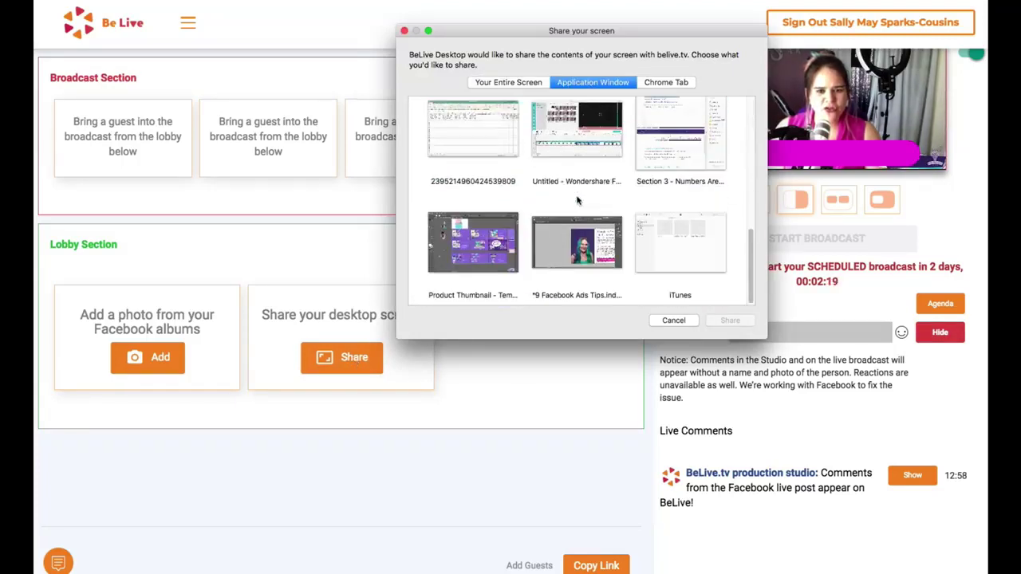
{"action": "scroll", "coordinate": [578, 201], "scroll_direction": "up", "scroll_amount": 10}
{"action": "scroll", "coordinate": [578, 200], "scroll_direction": "down", "scroll_amount": 10}
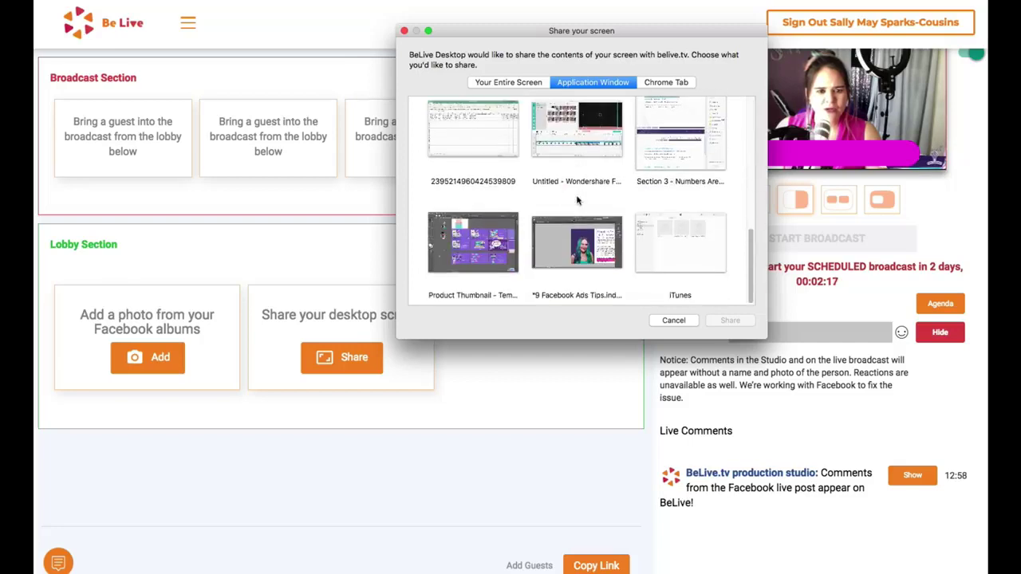
{"action": "double_click", "coordinate": [467, 232]}
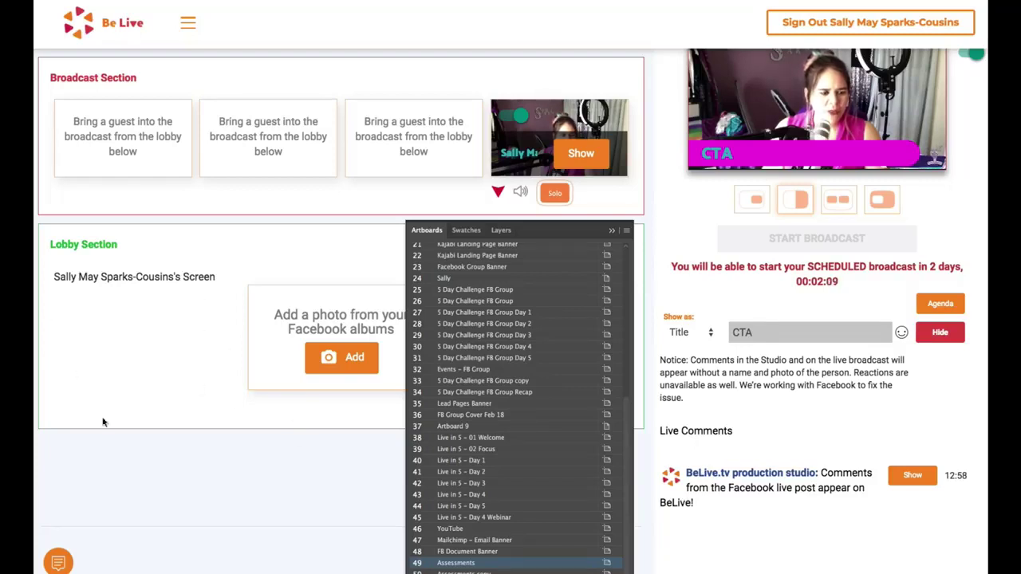
Step: Move the Product Thumbnail screen share from the lobby into the broadcast
{"action": "left_click_drag", "start_coordinate": [551, 227], "coordinate": [994, 236]}
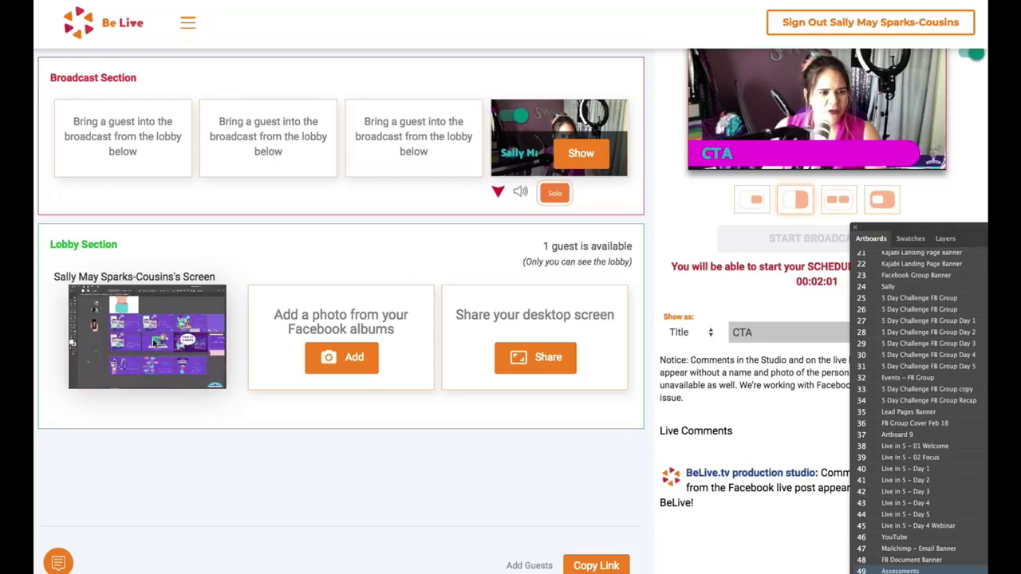
{"action": "left_click", "coordinate": [157, 345]}
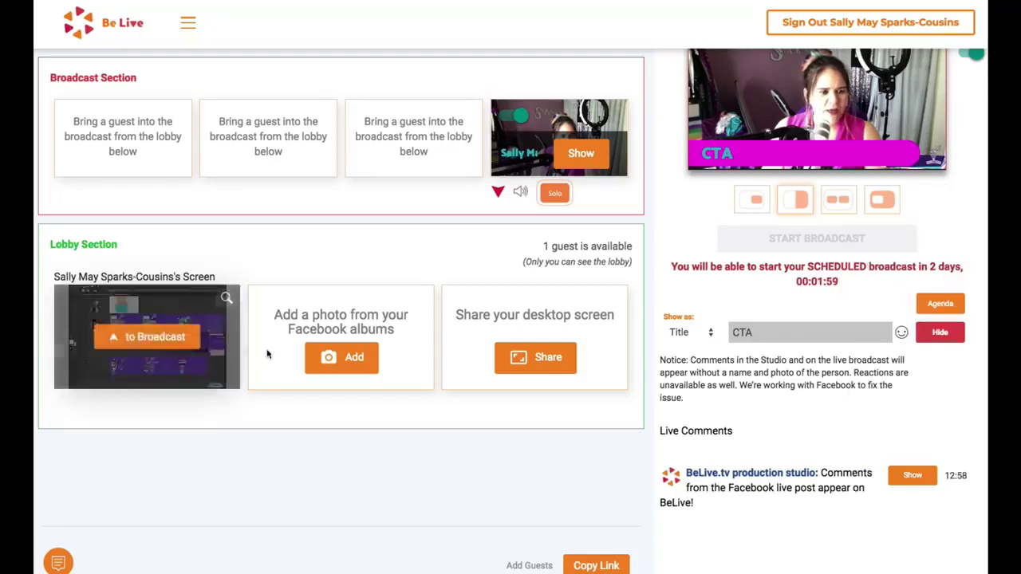
{"action": "left_click", "coordinate": [155, 337]}
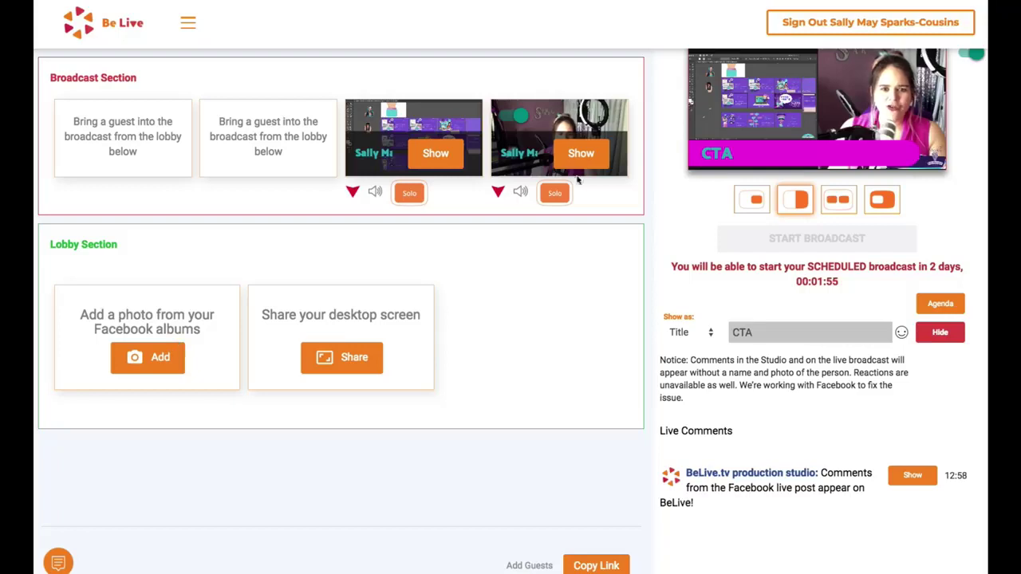
Step: Share the Filmora application window as a second screen, then dismiss and minimize Filmora
{"action": "left_click", "coordinate": [351, 358]}
{"action": "left_click", "coordinate": [598, 82]}
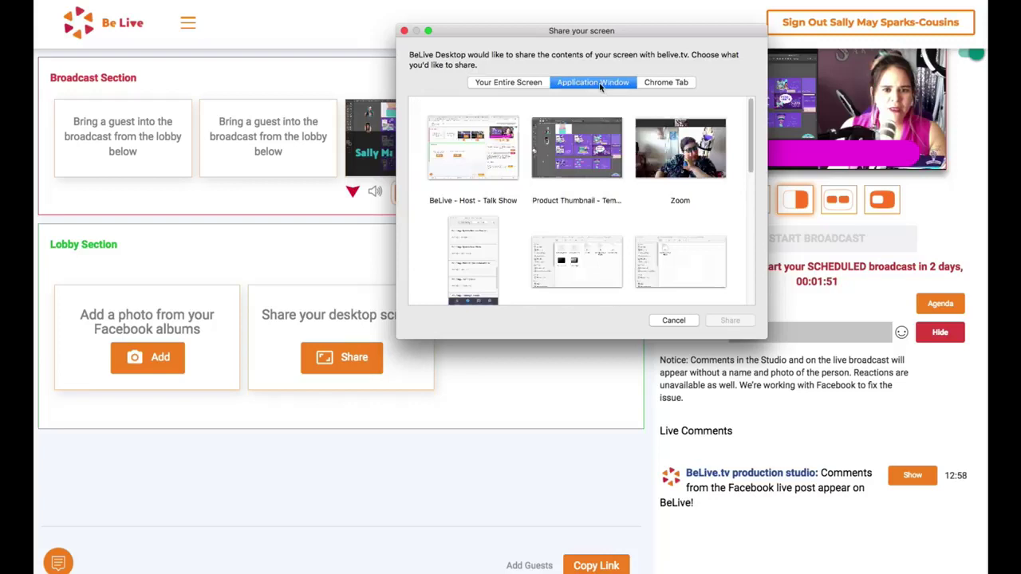
{"action": "scroll", "coordinate": [618, 270], "scroll_direction": "down", "scroll_amount": 5}
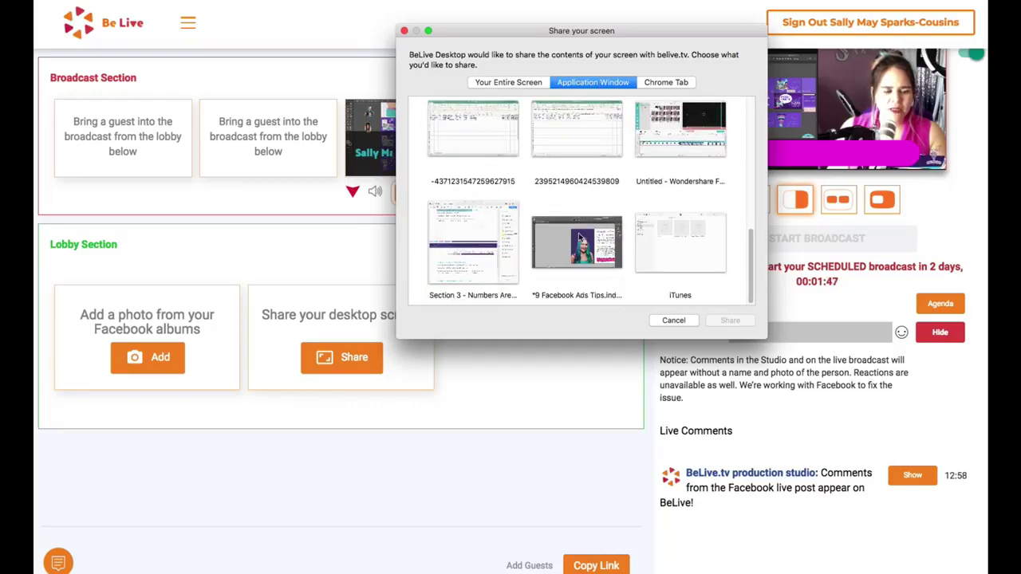
{"action": "double_click", "coordinate": [683, 128]}
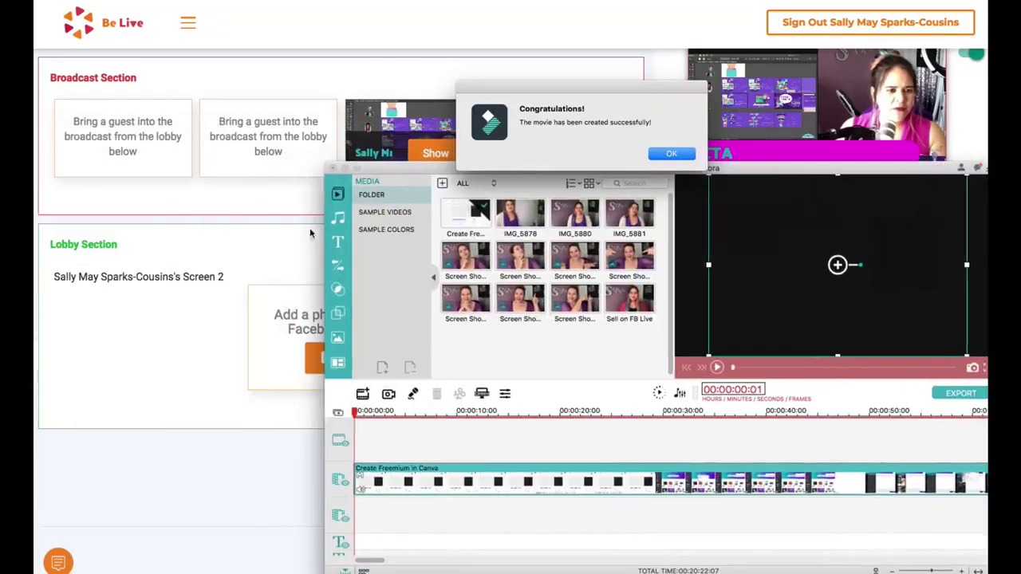
{"action": "left_click", "coordinate": [672, 154]}
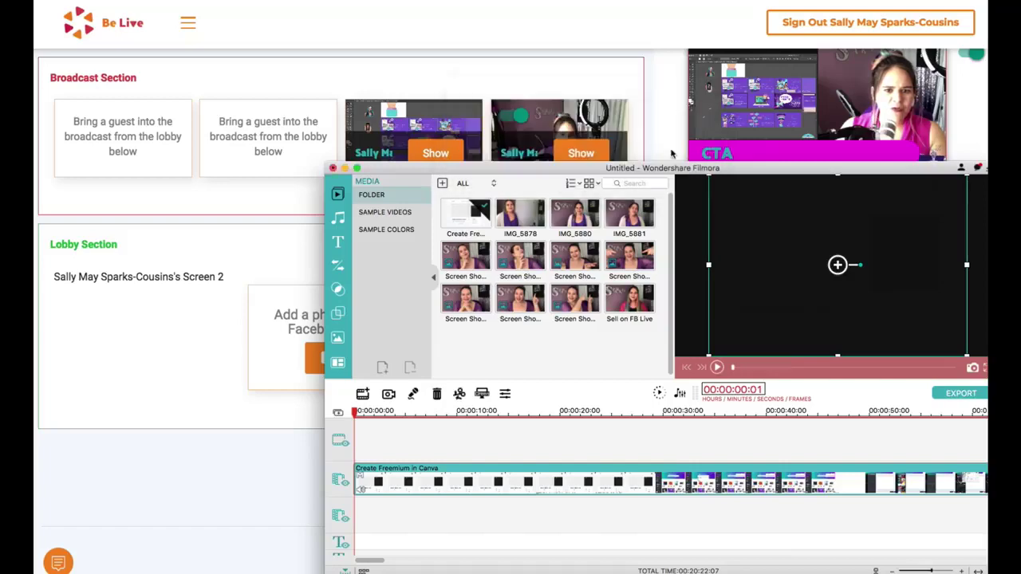
{"action": "left_click", "coordinate": [345, 169]}
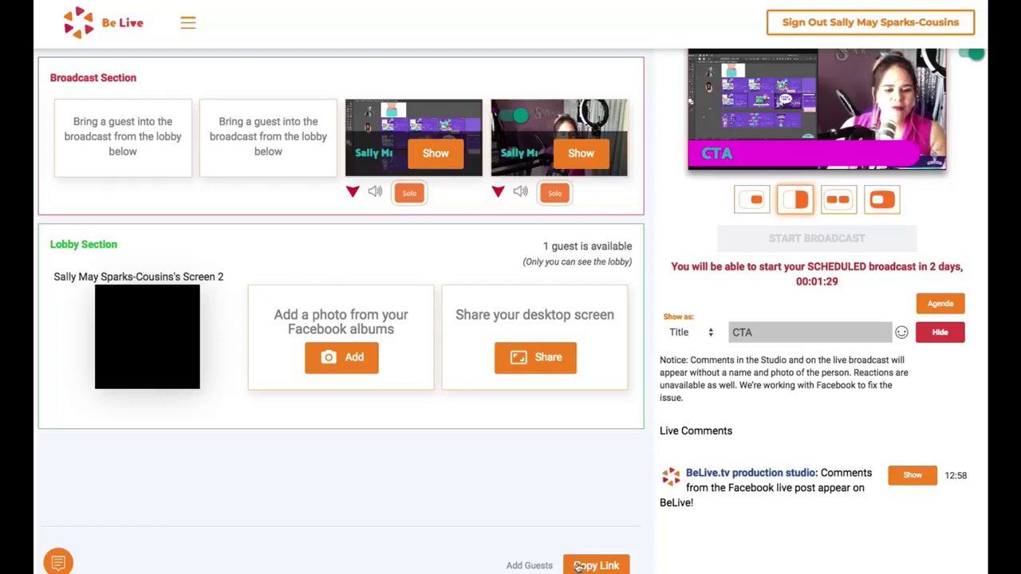
Step: Copy the guest invite link, send it in the guest's Messenger chat, and return to the studio
{"action": "left_click", "coordinate": [589, 566]}
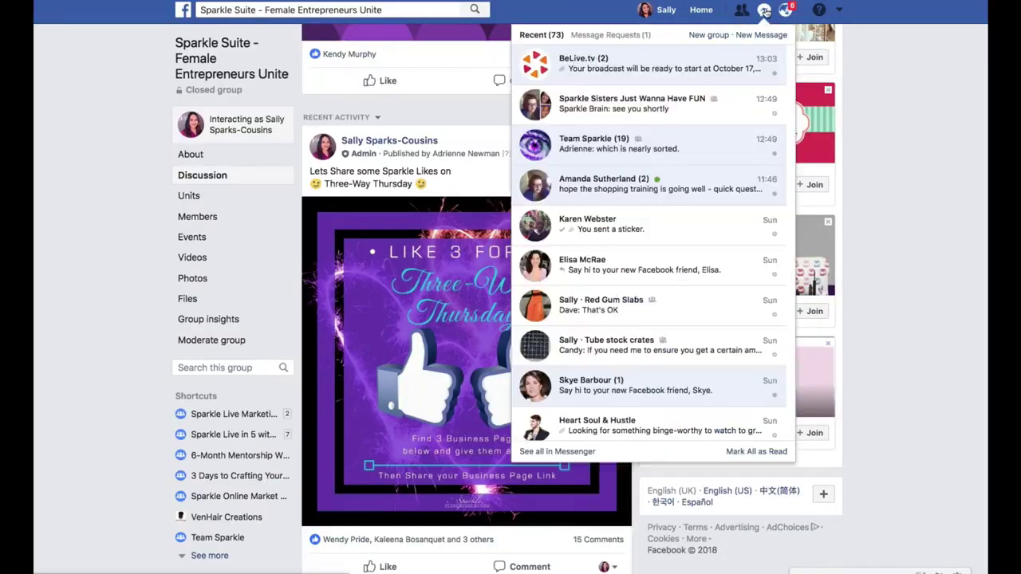
{"action": "left_click", "coordinate": [625, 188]}
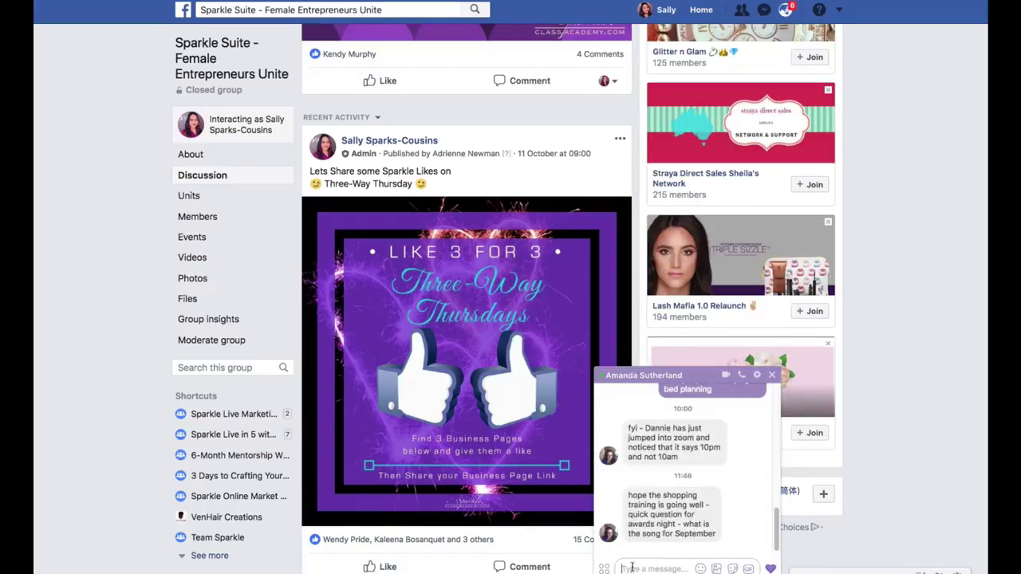
{"action": "key", "text": "ctrl+v"}
{"action": "key", "text": "Return"}
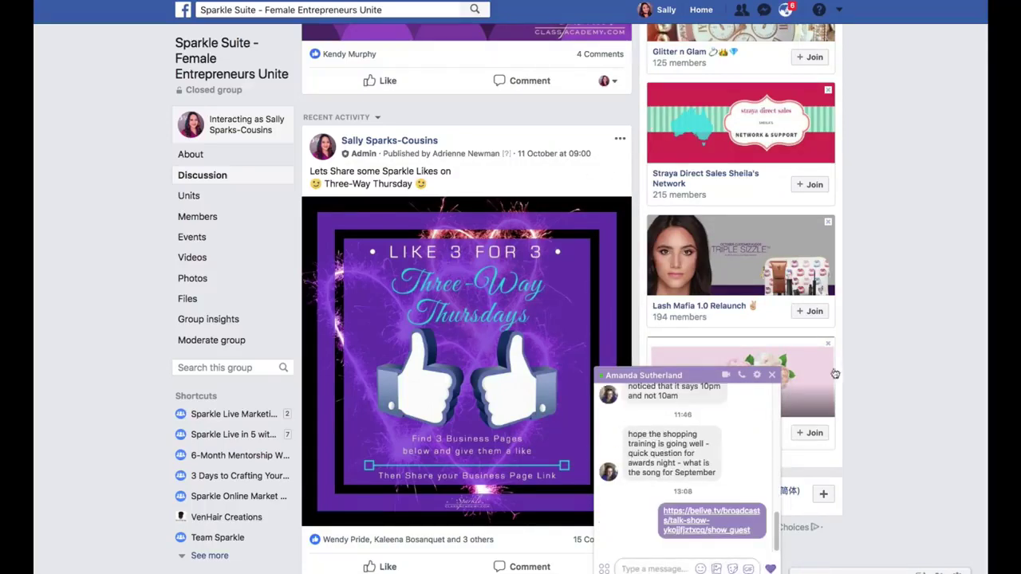
{"action": "left_click", "coordinate": [912, 114]}
{"action": "key", "text": "ctrl+Tab"}
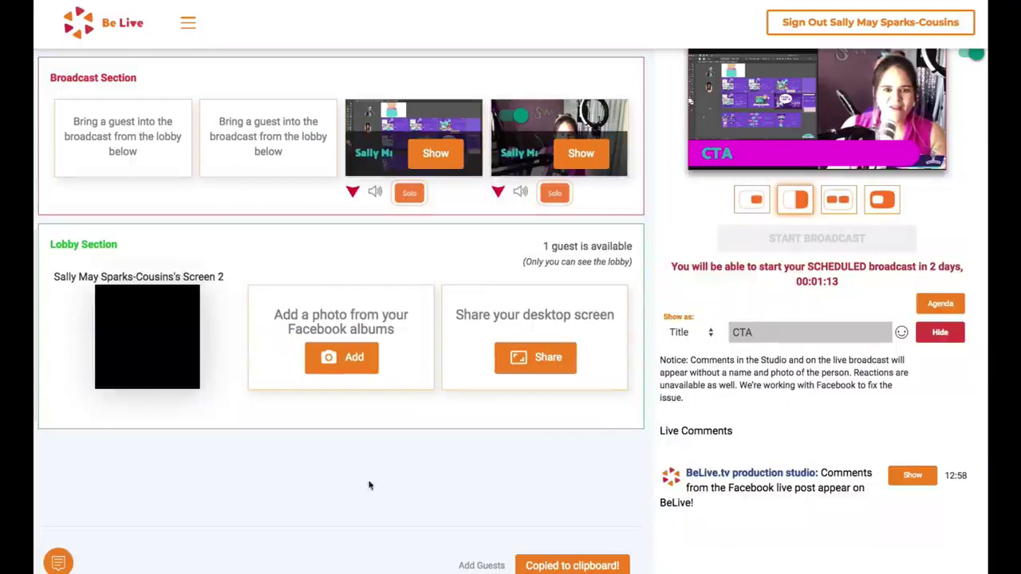
Step: Solo the screen share, hide the CTA title, then solo the host's webcam in the preview
{"action": "mouse_move", "coordinate": [146, 348]}
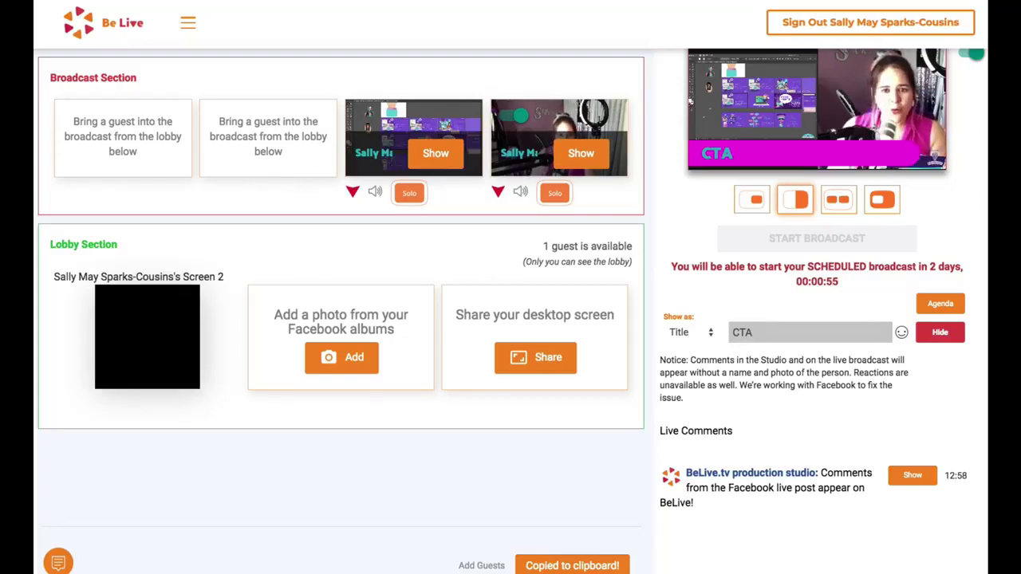
{"action": "left_click", "coordinate": [421, 195]}
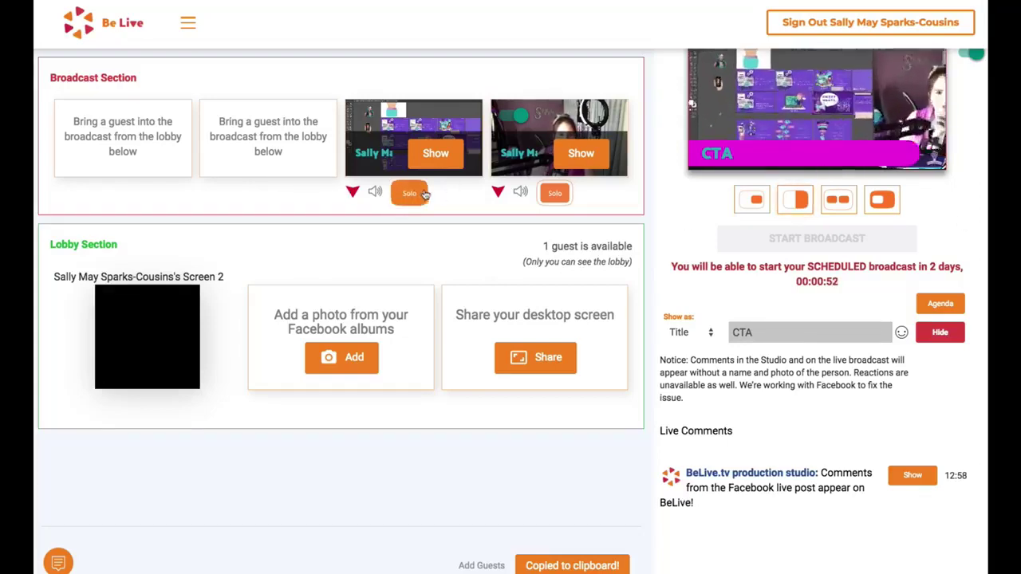
{"action": "left_click", "coordinate": [556, 193]}
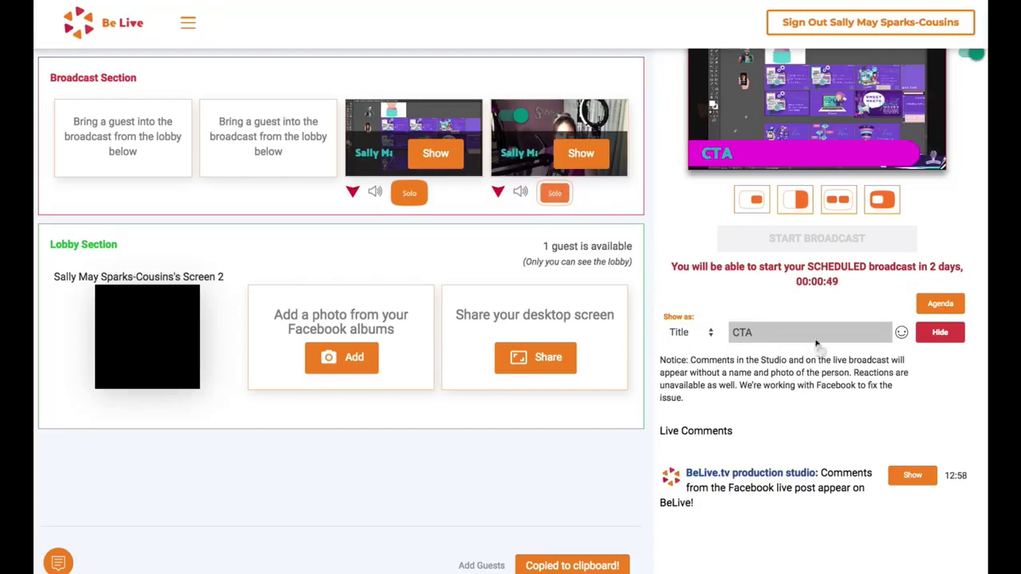
{"action": "left_click", "coordinate": [935, 333]}
{"action": "left_click", "coordinate": [559, 193]}
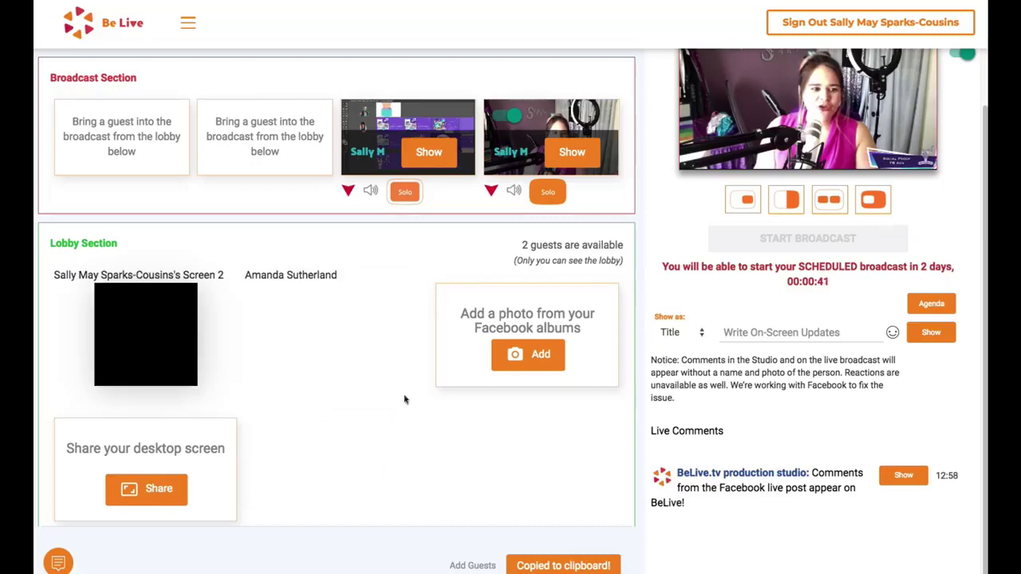
{"action": "mouse_move", "coordinate": [345, 315]}
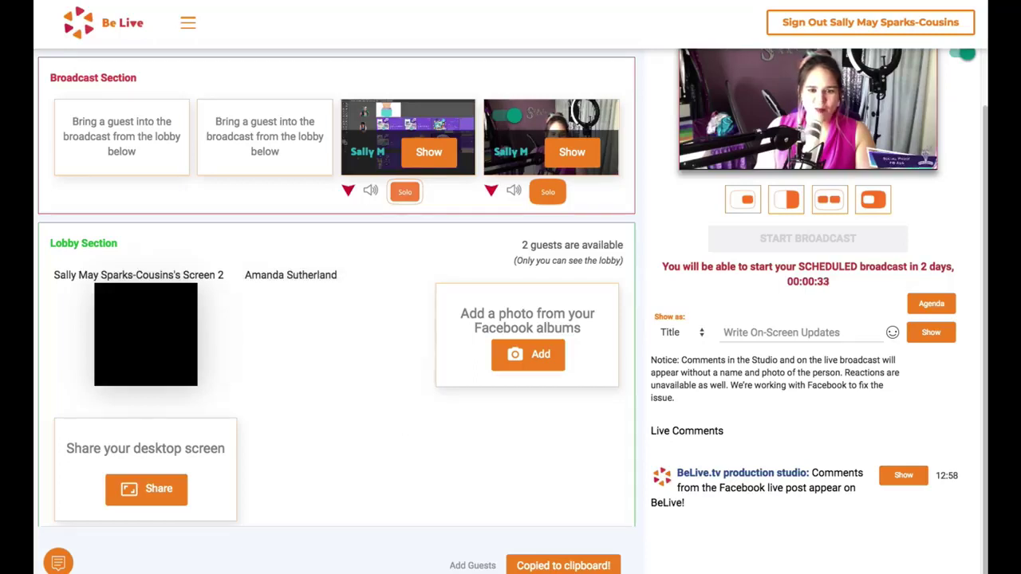
Step: Try side-by-side, picture-in-picture and half layouts, settling on large screen share with camera inset
{"action": "left_click", "coordinate": [829, 200]}
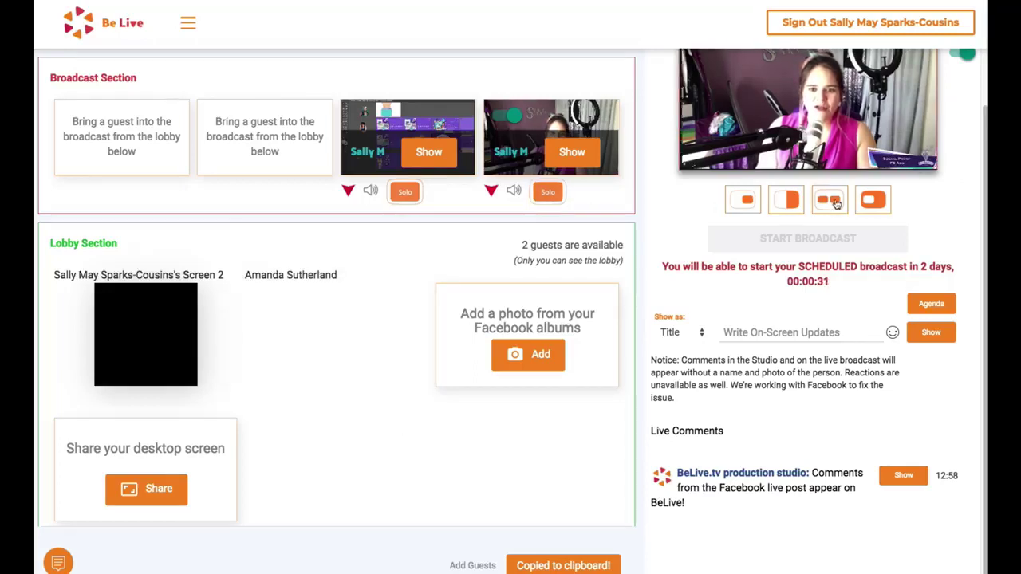
{"action": "left_click", "coordinate": [882, 207]}
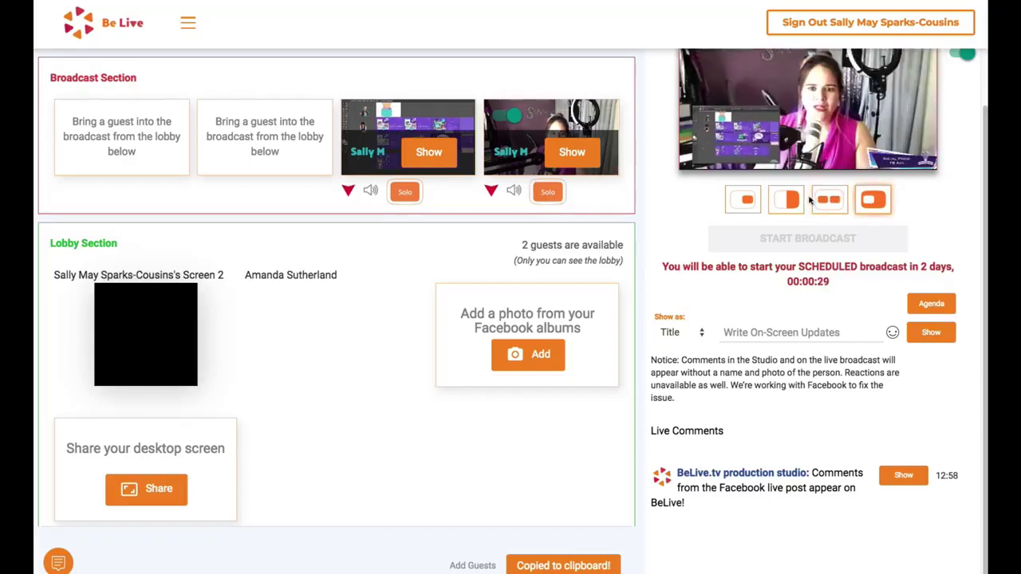
{"action": "left_click", "coordinate": [788, 201]}
{"action": "left_click", "coordinate": [746, 201]}
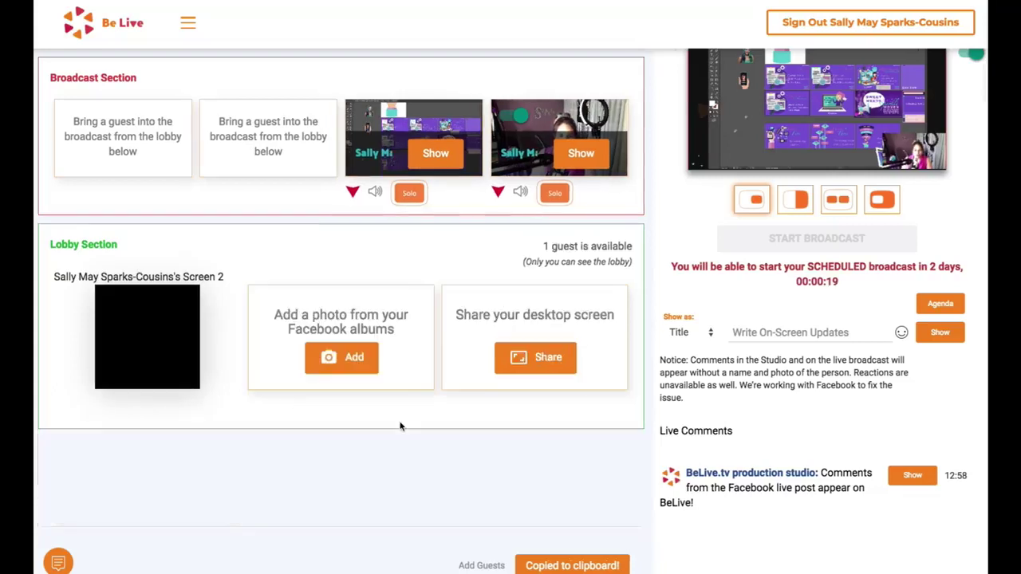
{"action": "mouse_move", "coordinate": [222, 313]}
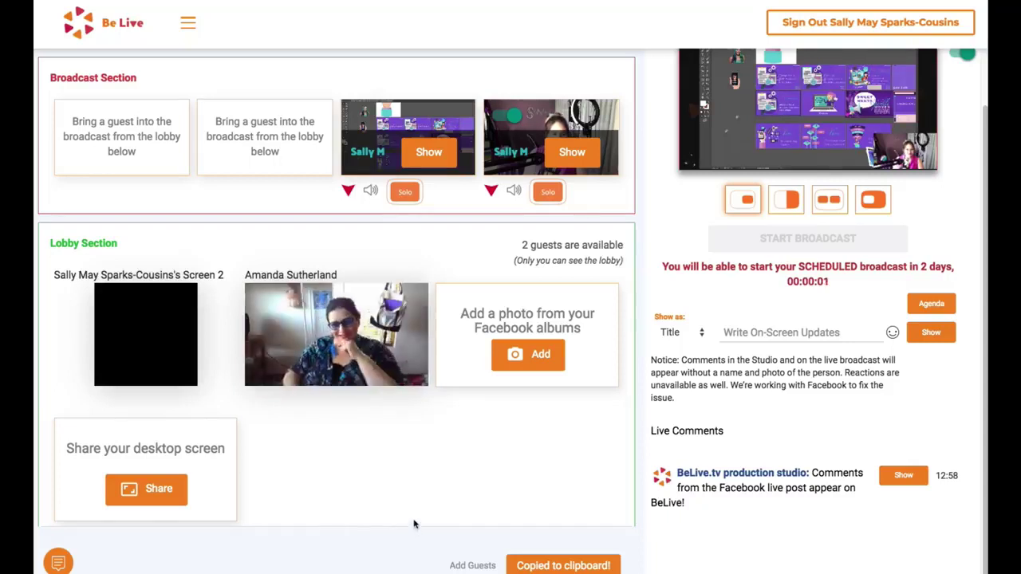
Step: Move the waiting guest from the lobby onto the broadcast, beside the screen share and host
{"action": "mouse_move", "coordinate": [330, 336]}
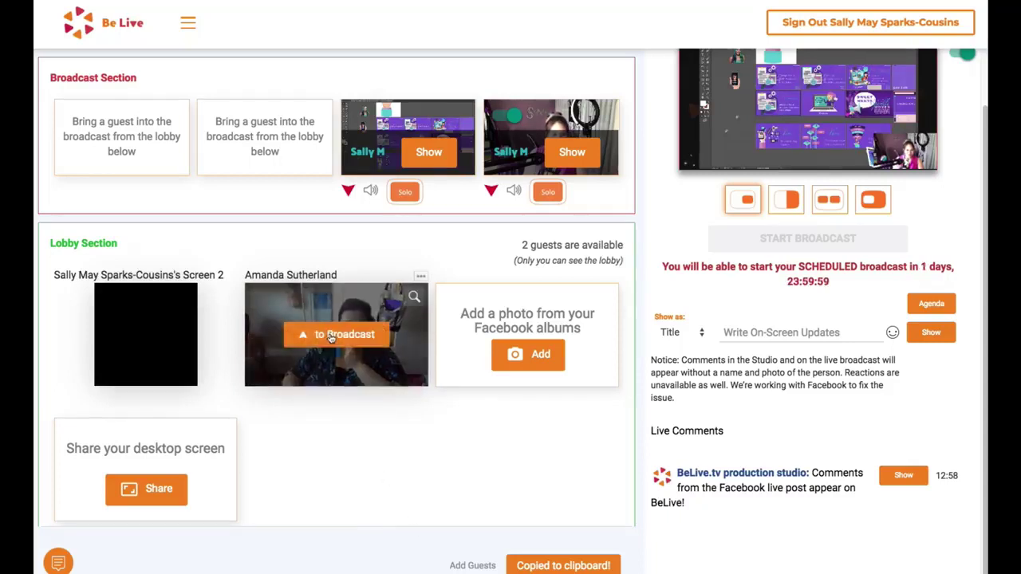
{"action": "left_click", "coordinate": [330, 336]}
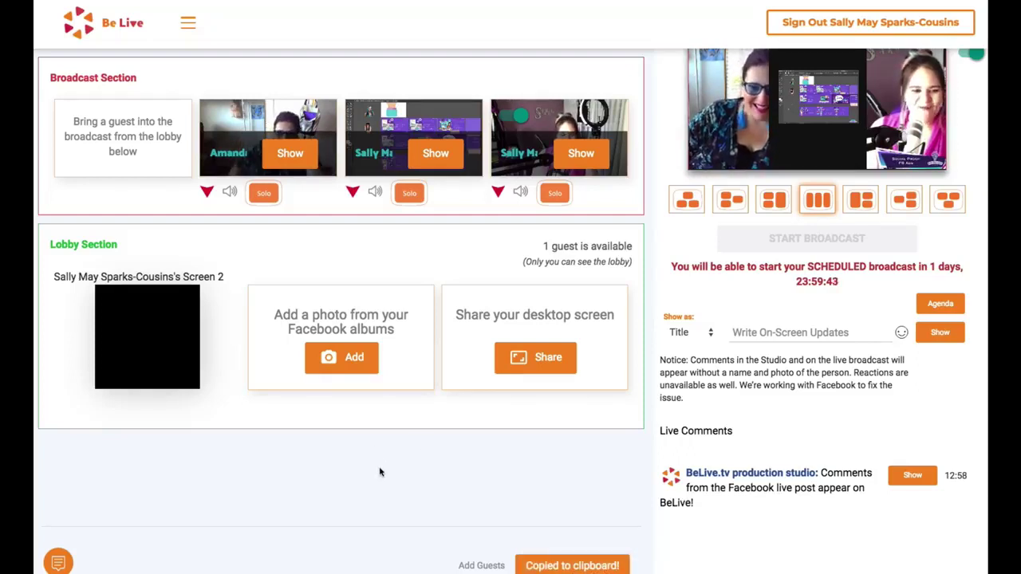
Step: Cycle through the three-feed layouts, ending on three equal columns
{"action": "left_click", "coordinate": [773, 201]}
{"action": "left_click", "coordinate": [731, 200]}
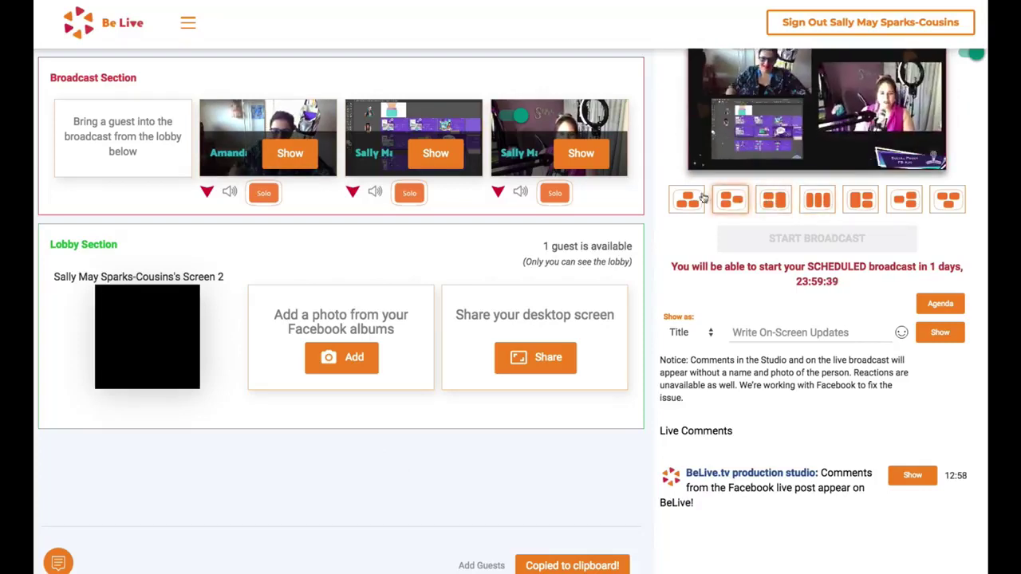
{"action": "left_click", "coordinate": [686, 201]}
{"action": "left_click", "coordinate": [947, 200]}
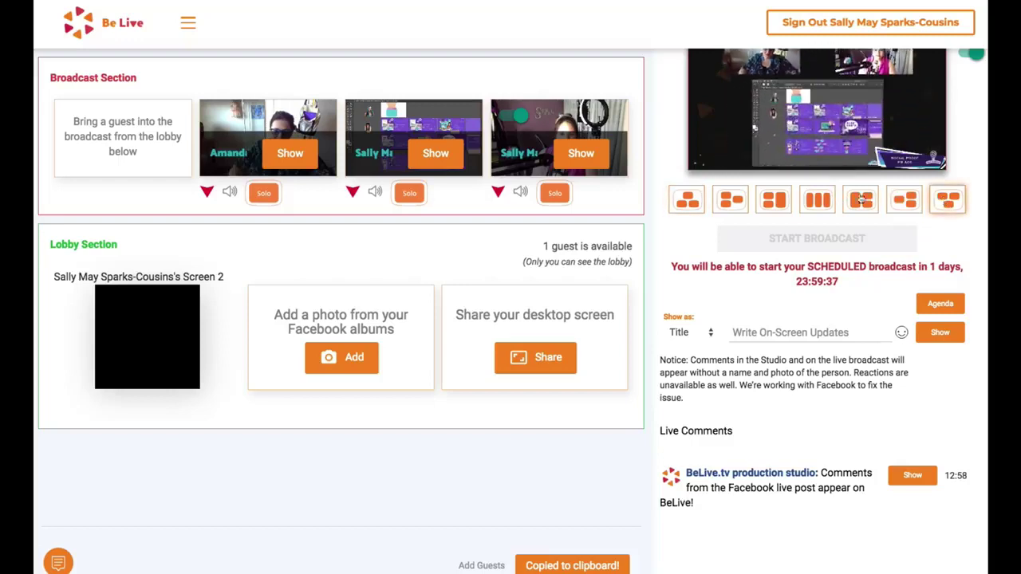
{"action": "left_click", "coordinate": [817, 199]}
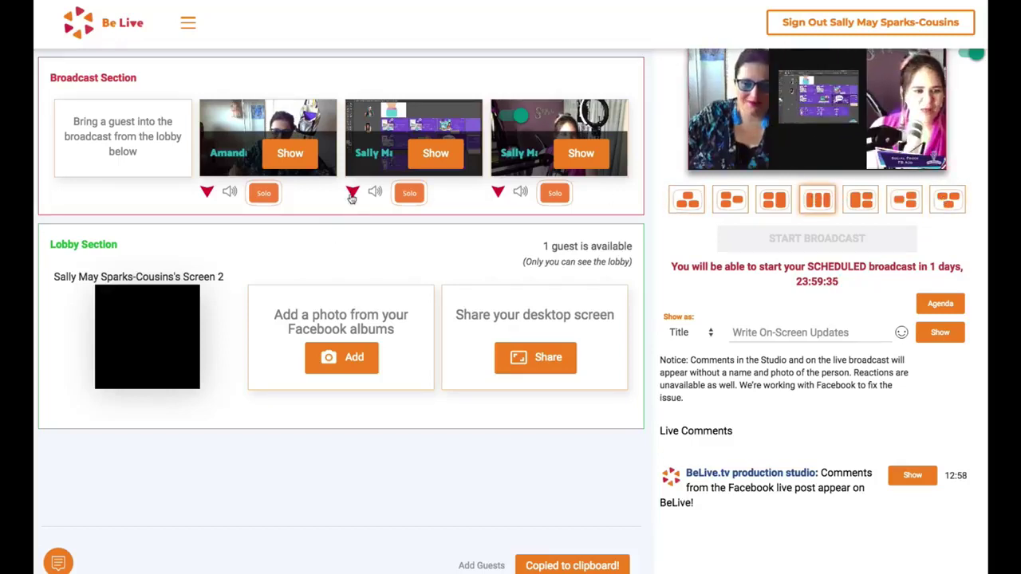
Step: Return the screen share to the lobby and settle on a guest-and-host side-by-side layout
{"action": "left_click", "coordinate": [352, 195]}
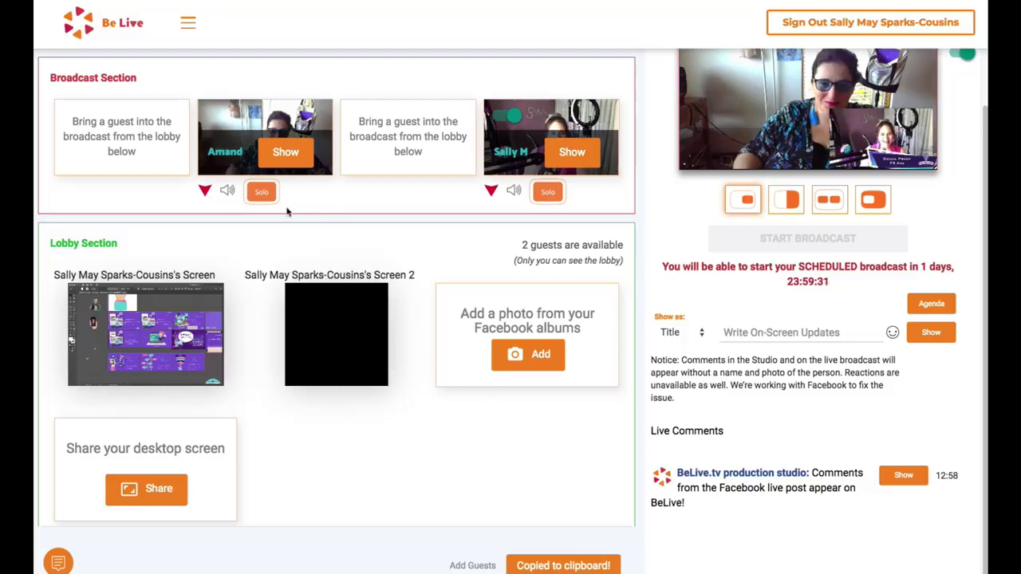
{"action": "left_click", "coordinate": [260, 193]}
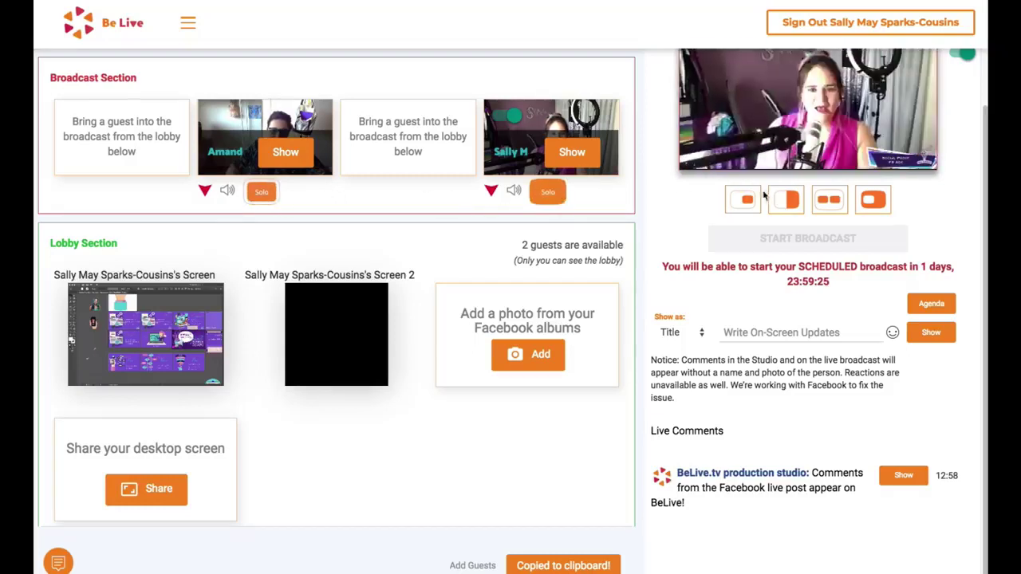
{"action": "left_click", "coordinate": [790, 201]}
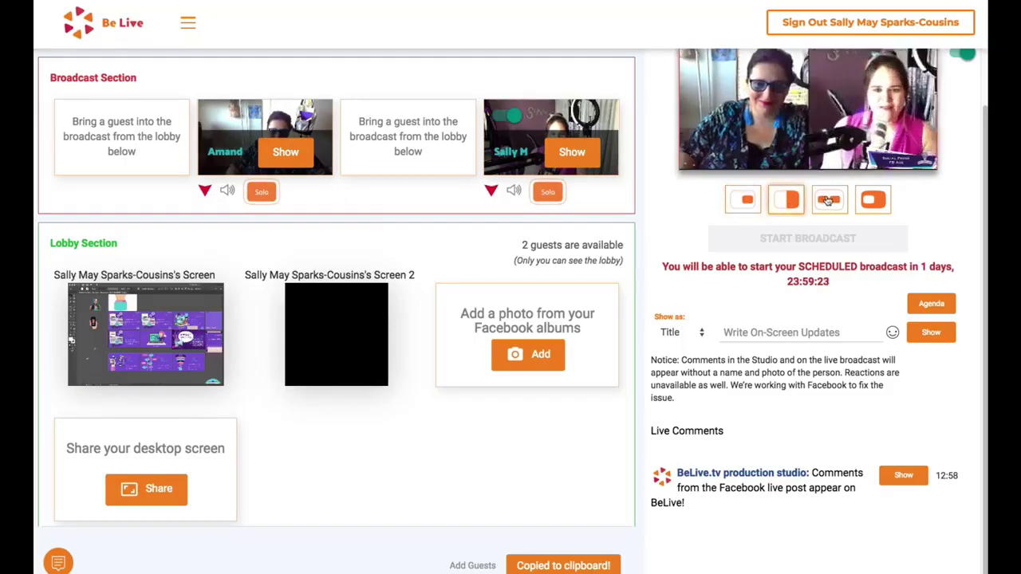
{"action": "left_click", "coordinate": [873, 200]}
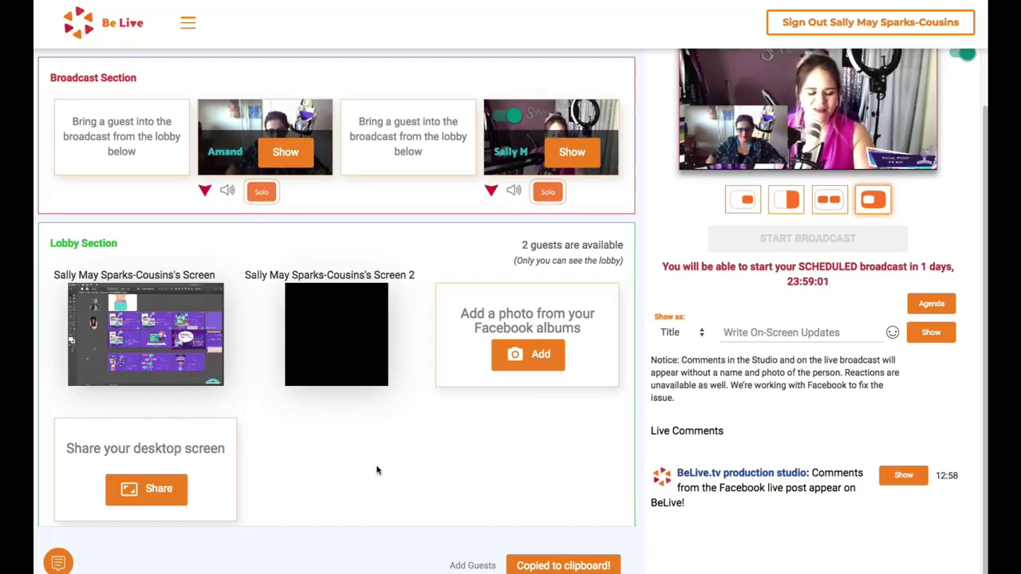
{"action": "left_click", "coordinate": [786, 199]}
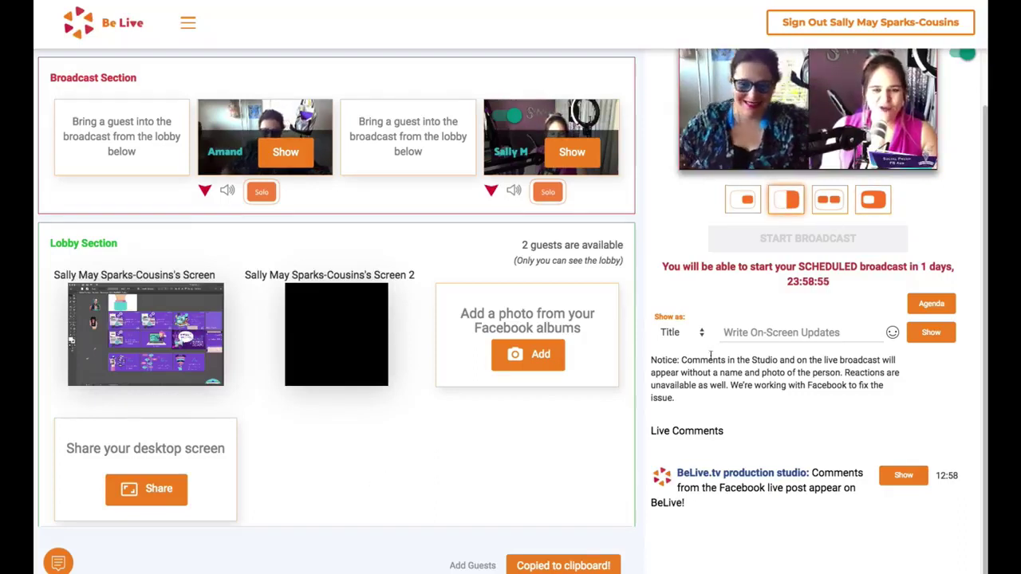
{"action": "scroll", "coordinate": [710, 362], "scroll_direction": "up", "scroll_amount": 2}
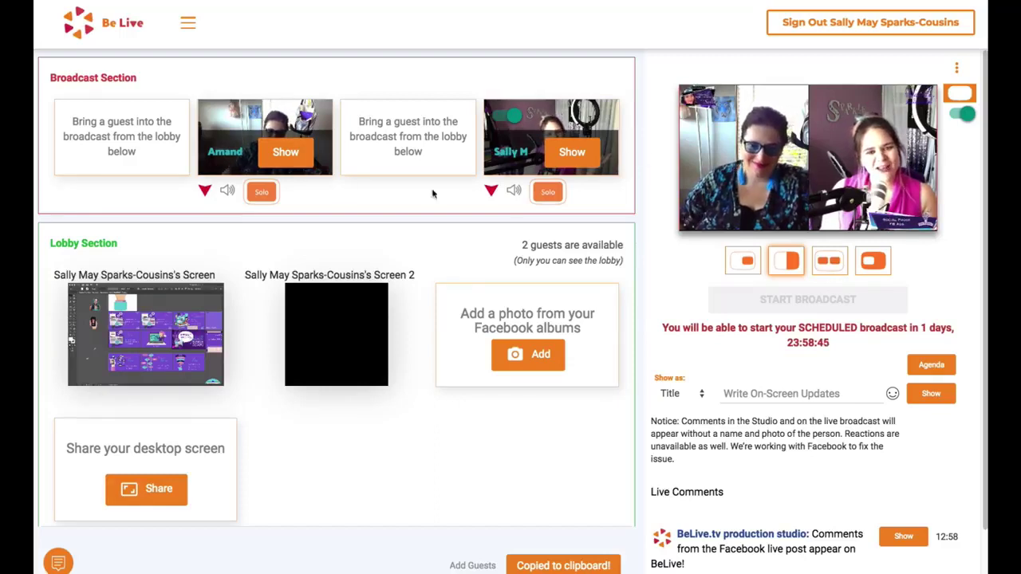
Step: Return the guest to the lobby, leaving only the host, and zoom the studio page in twice
{"action": "left_click", "coordinate": [204, 191]}
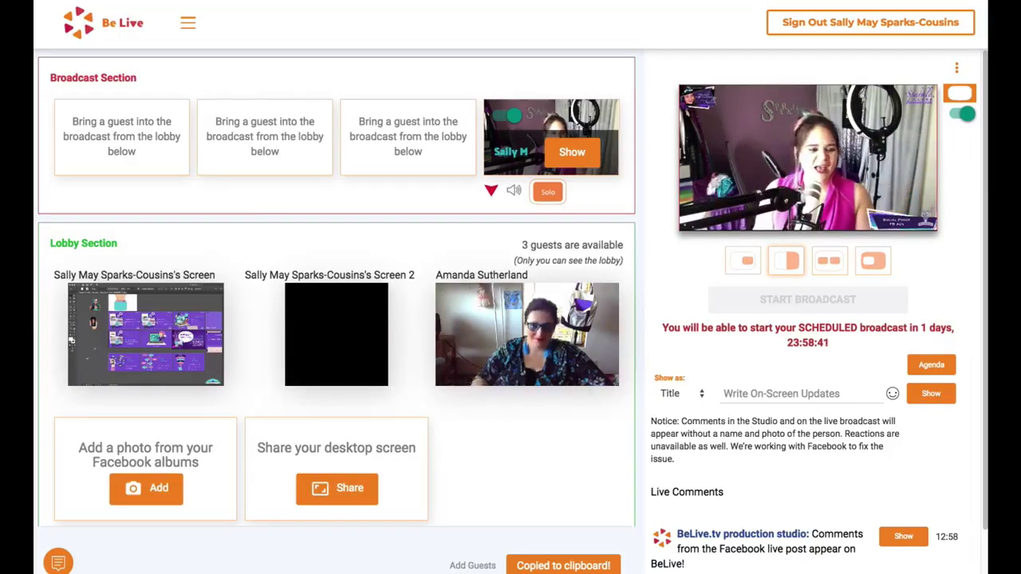
{"action": "mouse_move", "coordinate": [563, 342]}
{"action": "key", "text": "super+plus"}
{"action": "key", "text": "super+plus"}
{"action": "key", "text": "super+plus"}
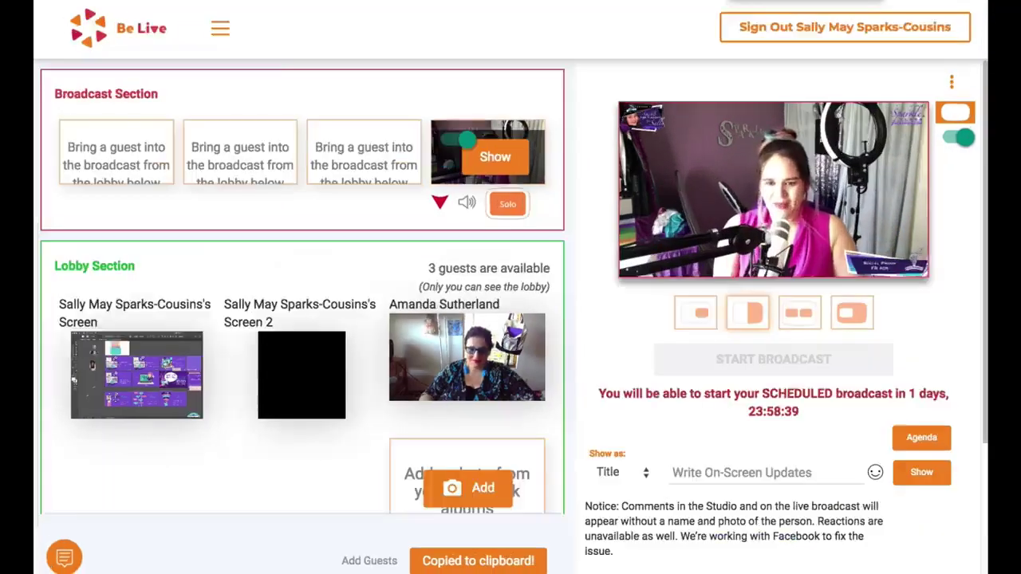
{"action": "key", "text": "super+plus"}
{"action": "key", "text": "super+plus"}
{"action": "key", "text": "super+plus"}
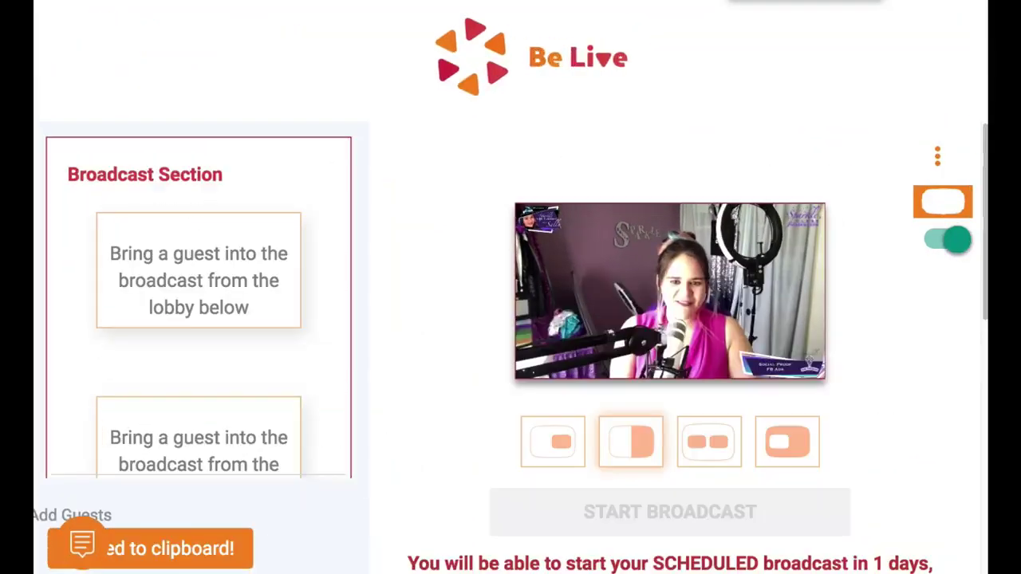